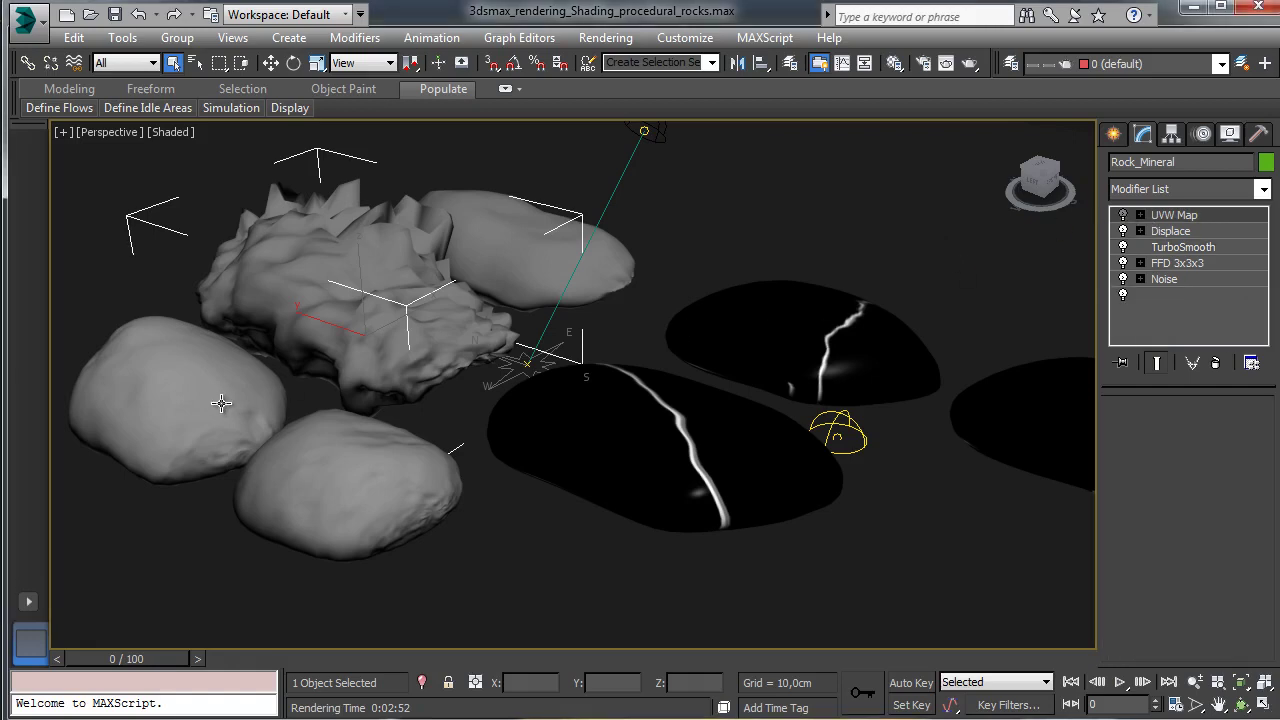
Step: Isolate the two smooth foreground rocks together with the ground plane, and frame only the two rocks
ctrl+click(364, 488)
ctrl+click(774, 389)
click(422, 682)
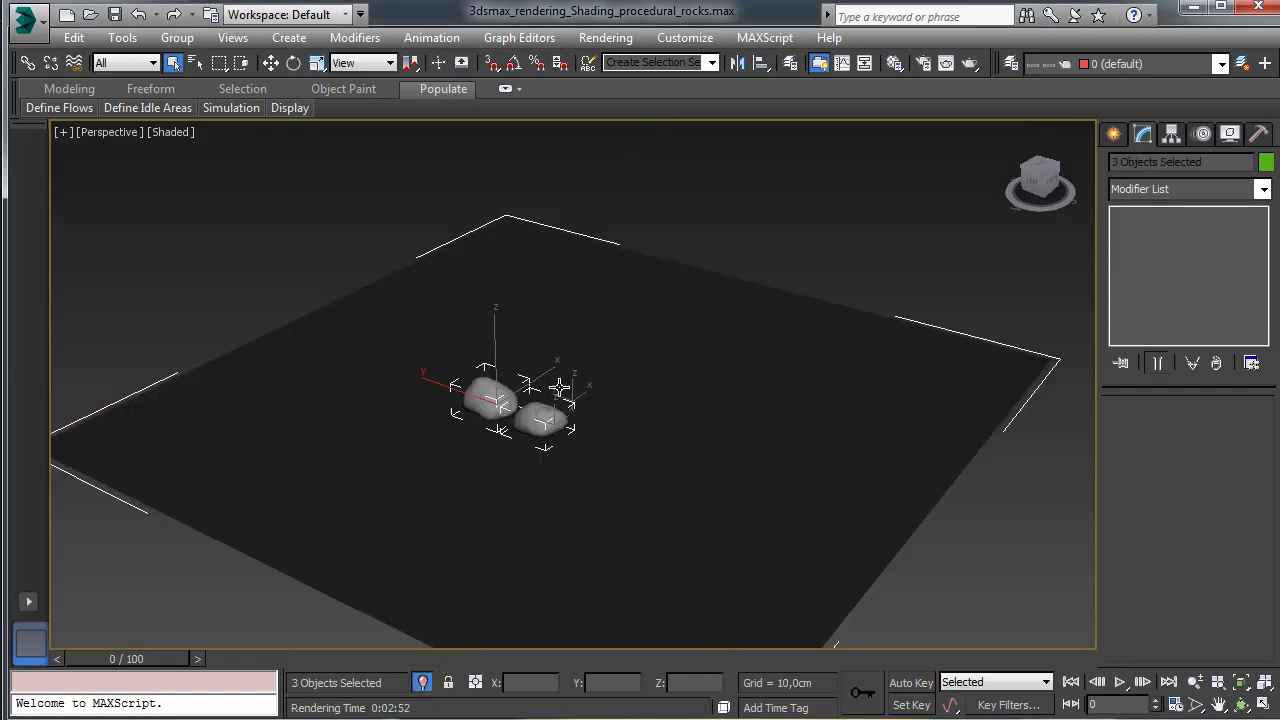
click(495, 393)
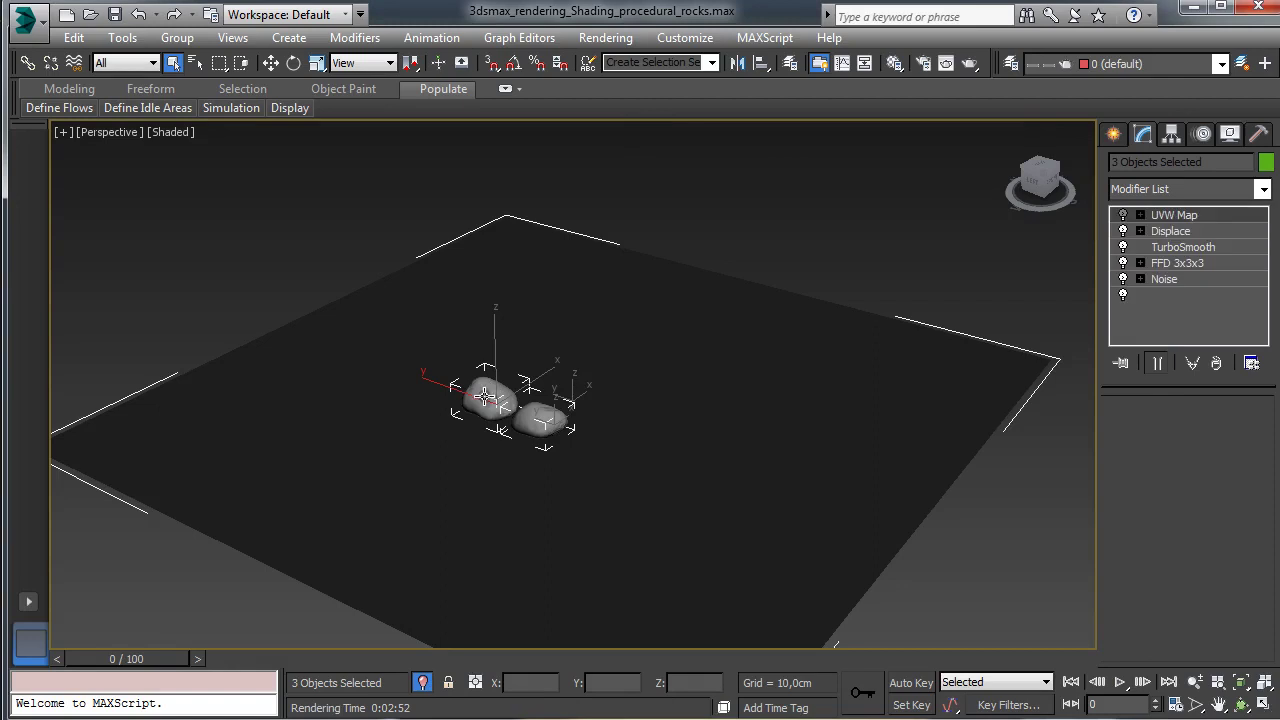
ctrl+click(540, 416)
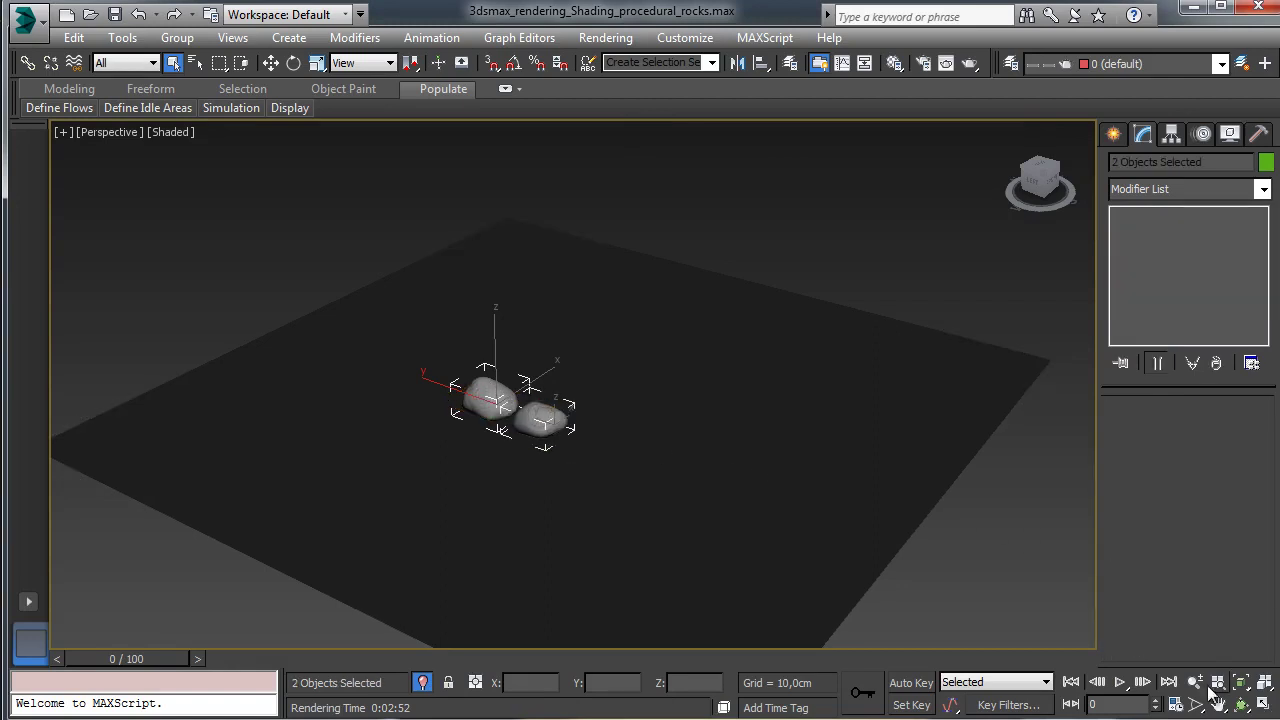
click(1241, 681)
click(927, 254)
Step: Set the UVW Map of Rock_Simple001 to Shrink Wrap mapping and fit its gizmo to the rock
click(483, 348)
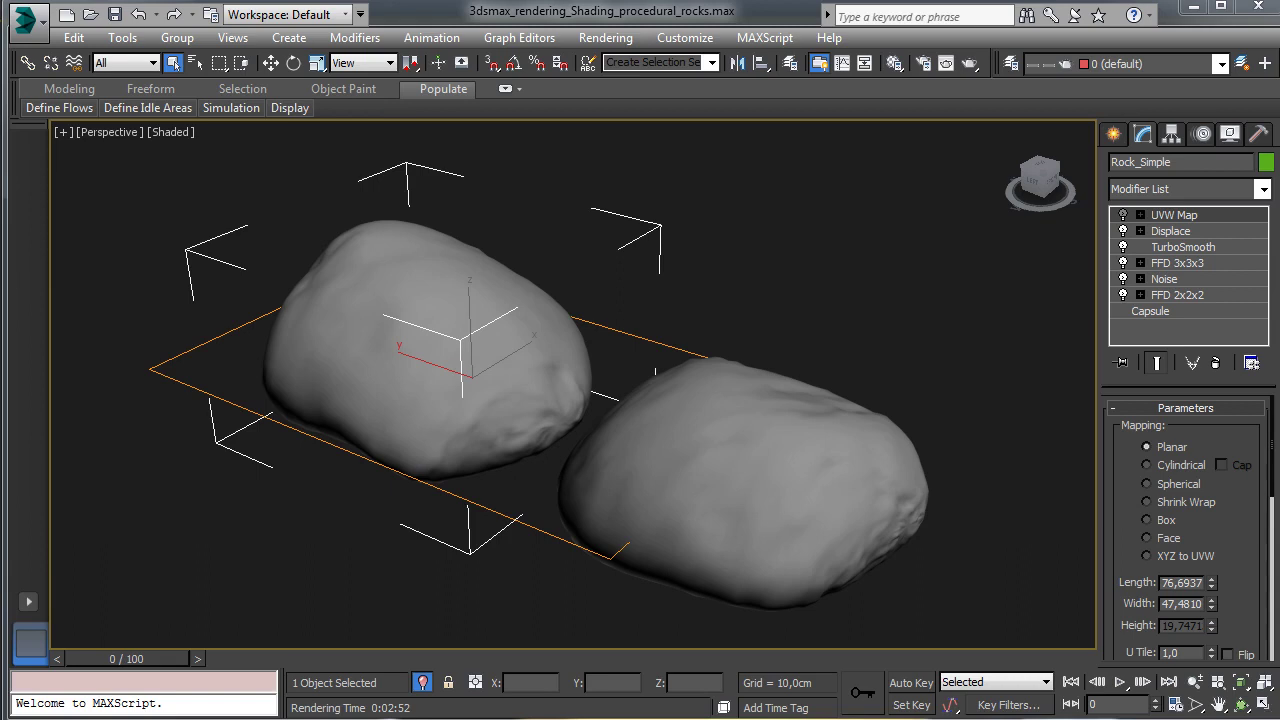
click(777, 449)
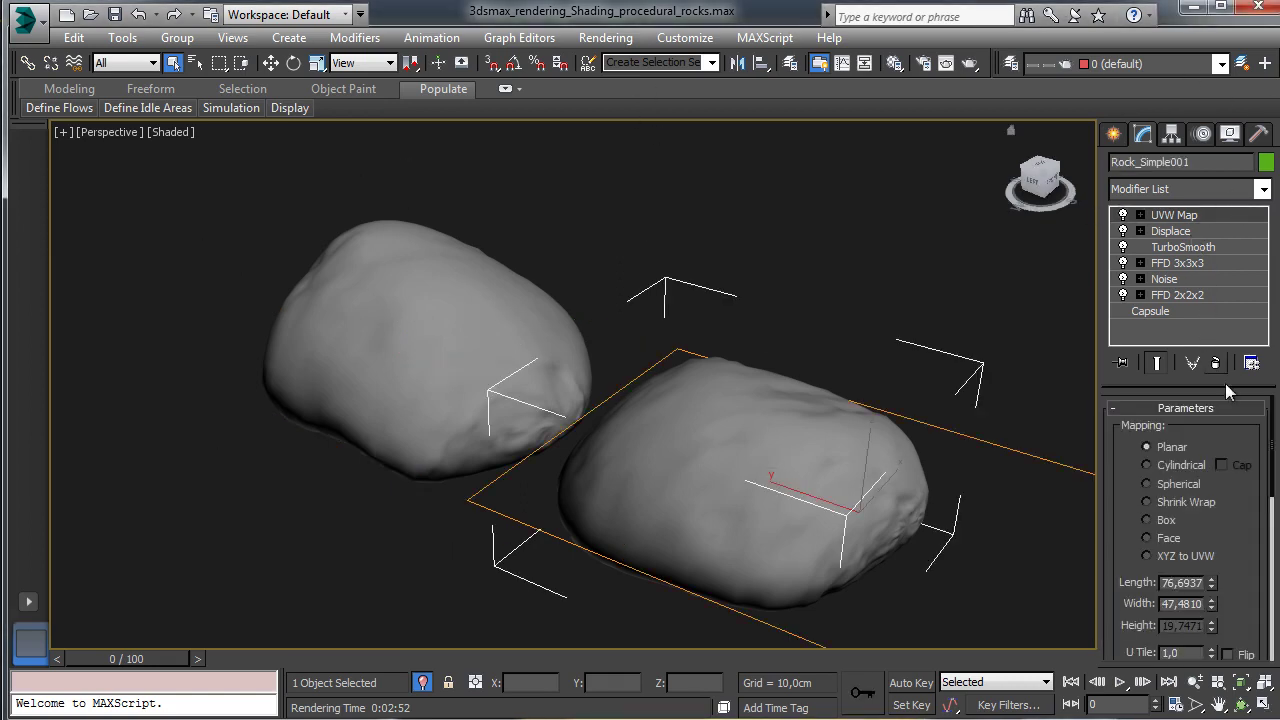
click(1184, 502)
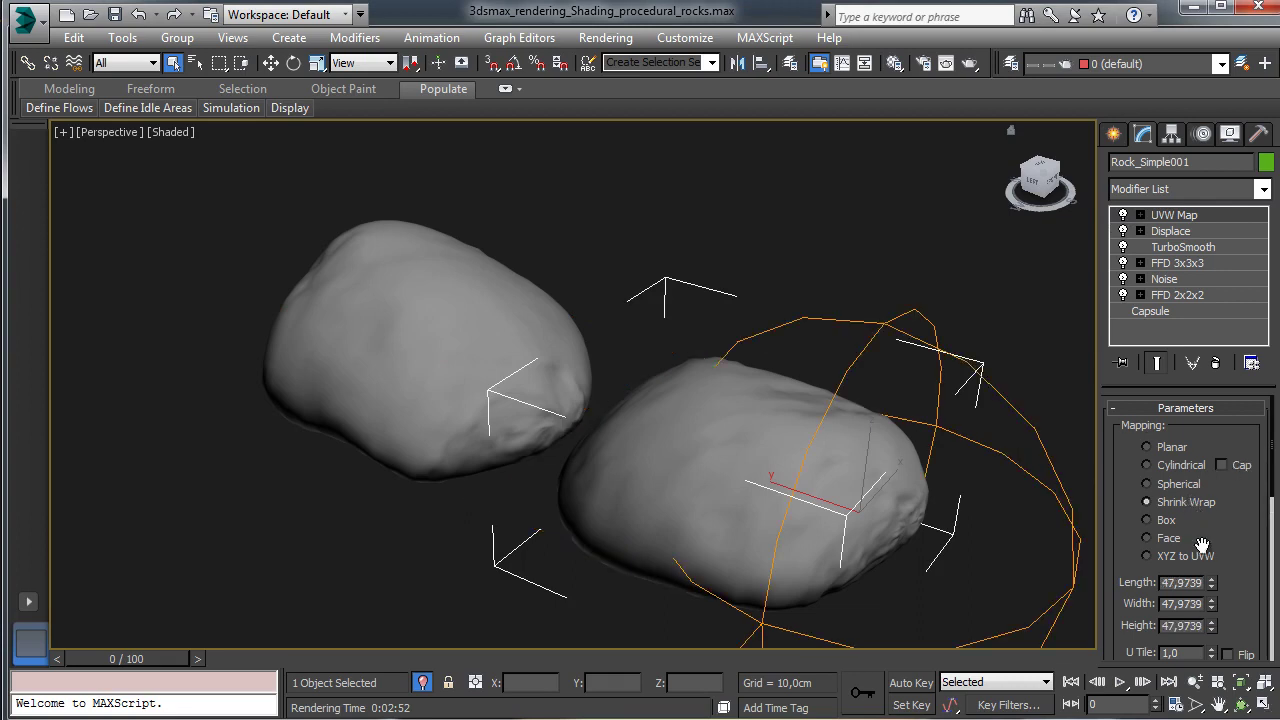
scroll(1158, 552, down, 4)
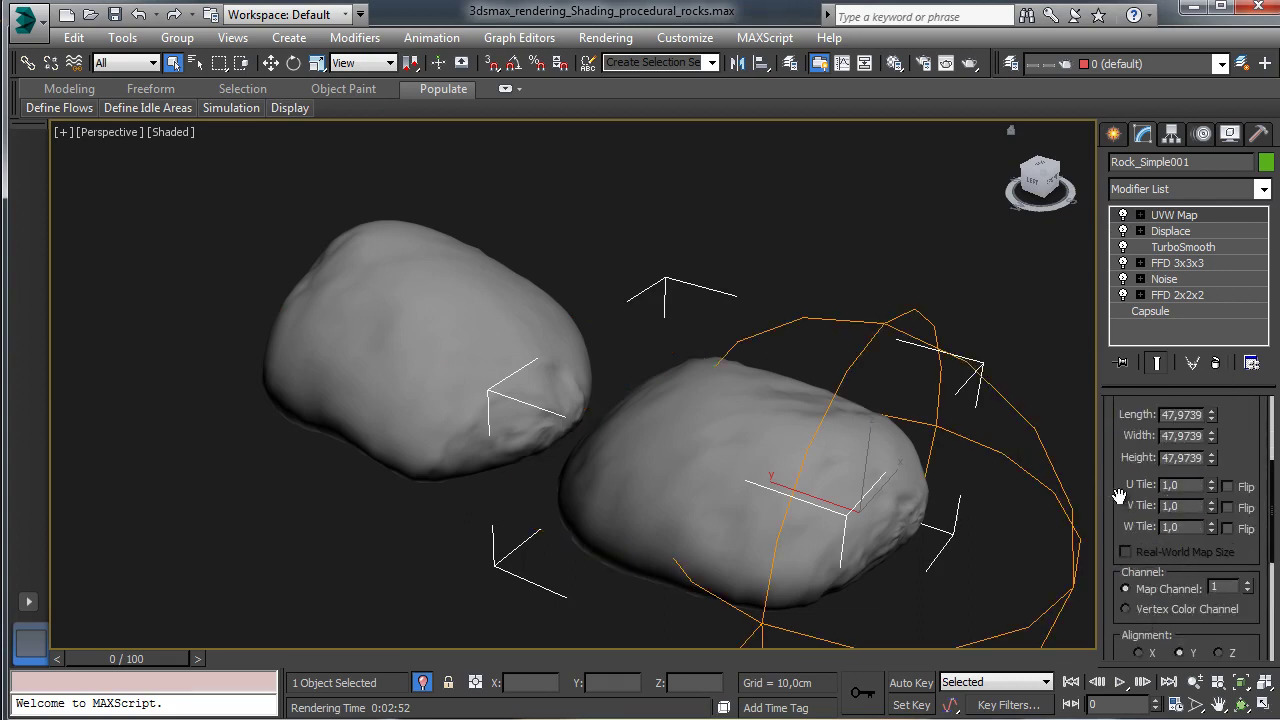
scroll(1125, 500, down, 3)
click(1134, 557)
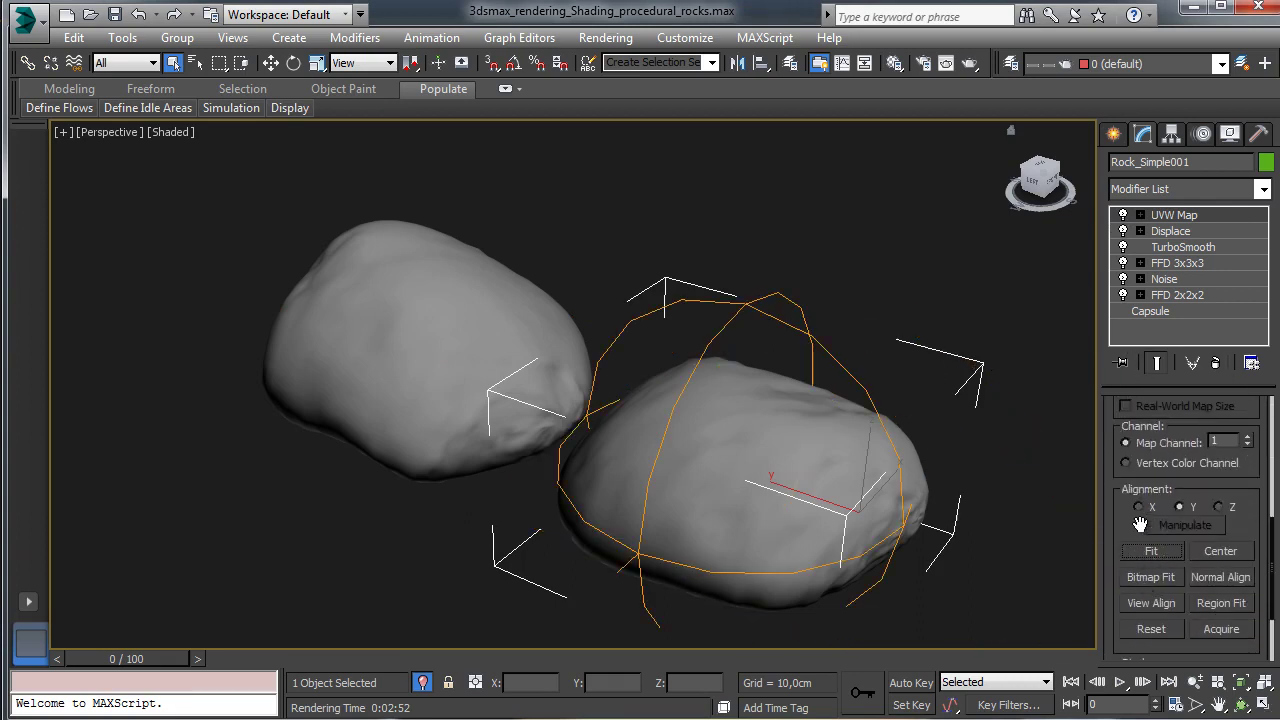
Step: Set the UVW Map of Rock_Simple to Shrink Wrap mapping and fit its gizmo to the object
click(395, 365)
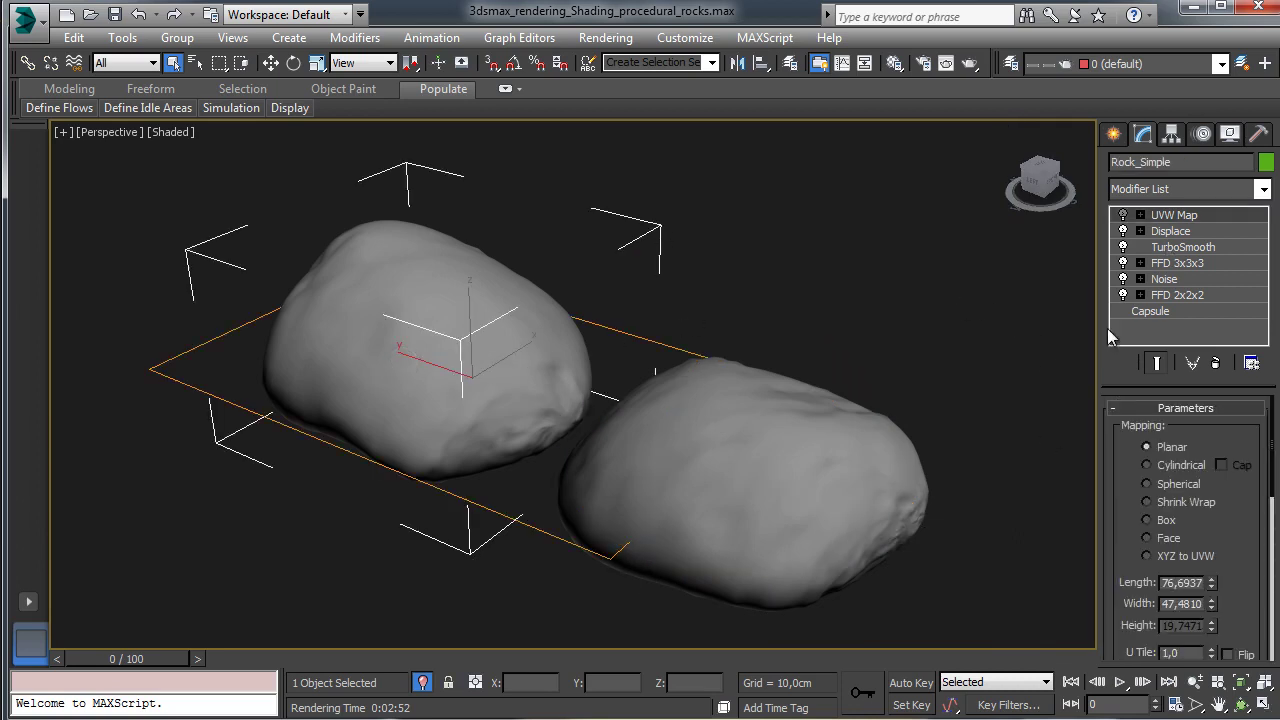
click(1160, 501)
drag(1235, 524, 1233, 244)
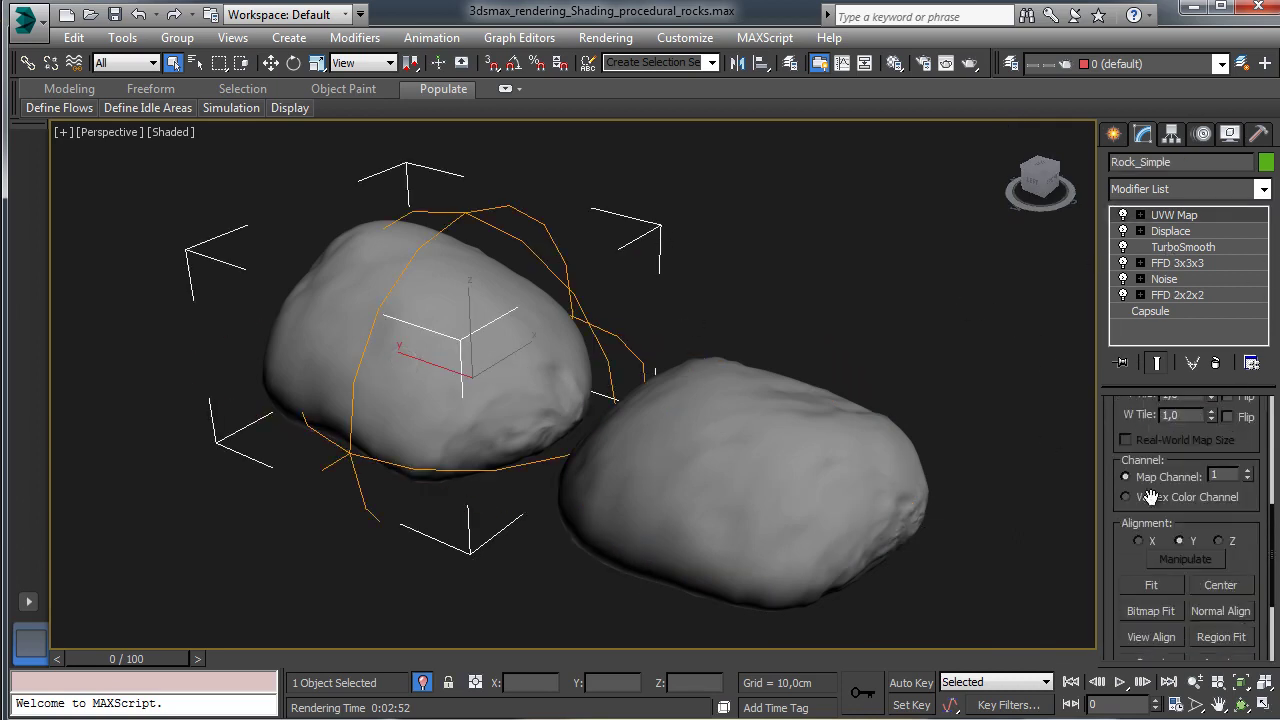
click(1151, 585)
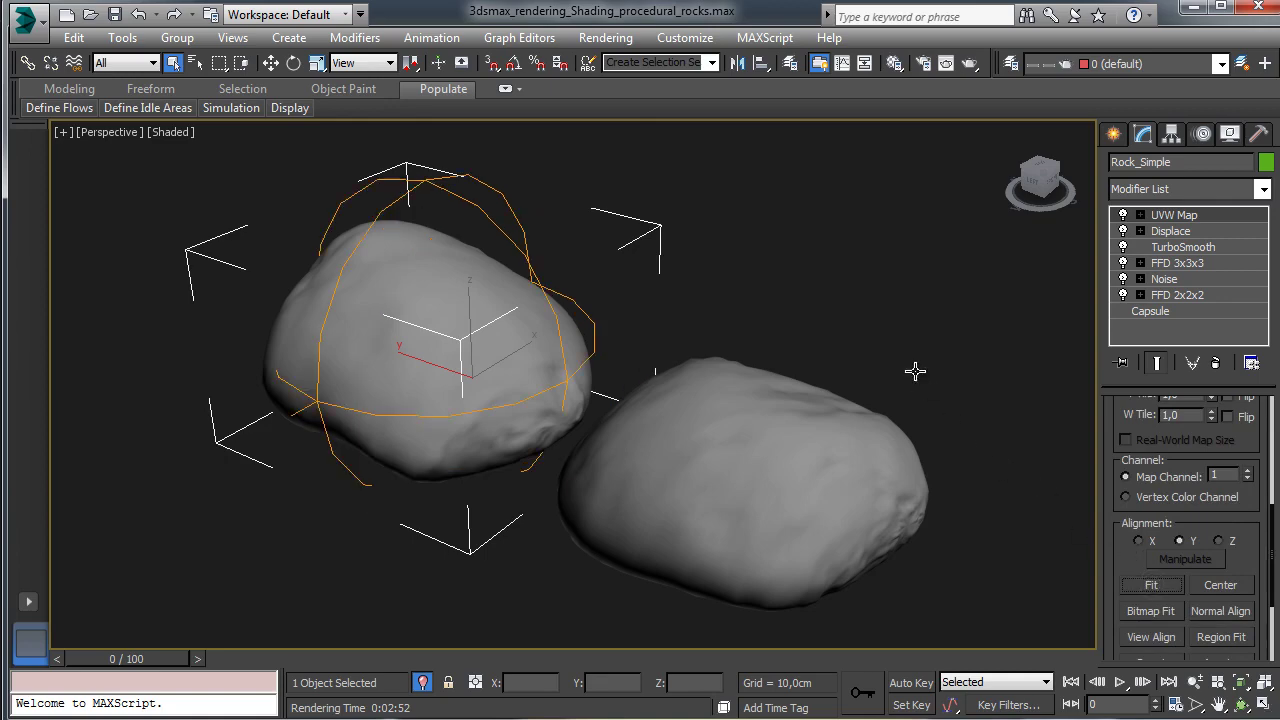
Step: Open the Material Editor and rename the unused material 14 - Default as Rock 3
click(895, 63)
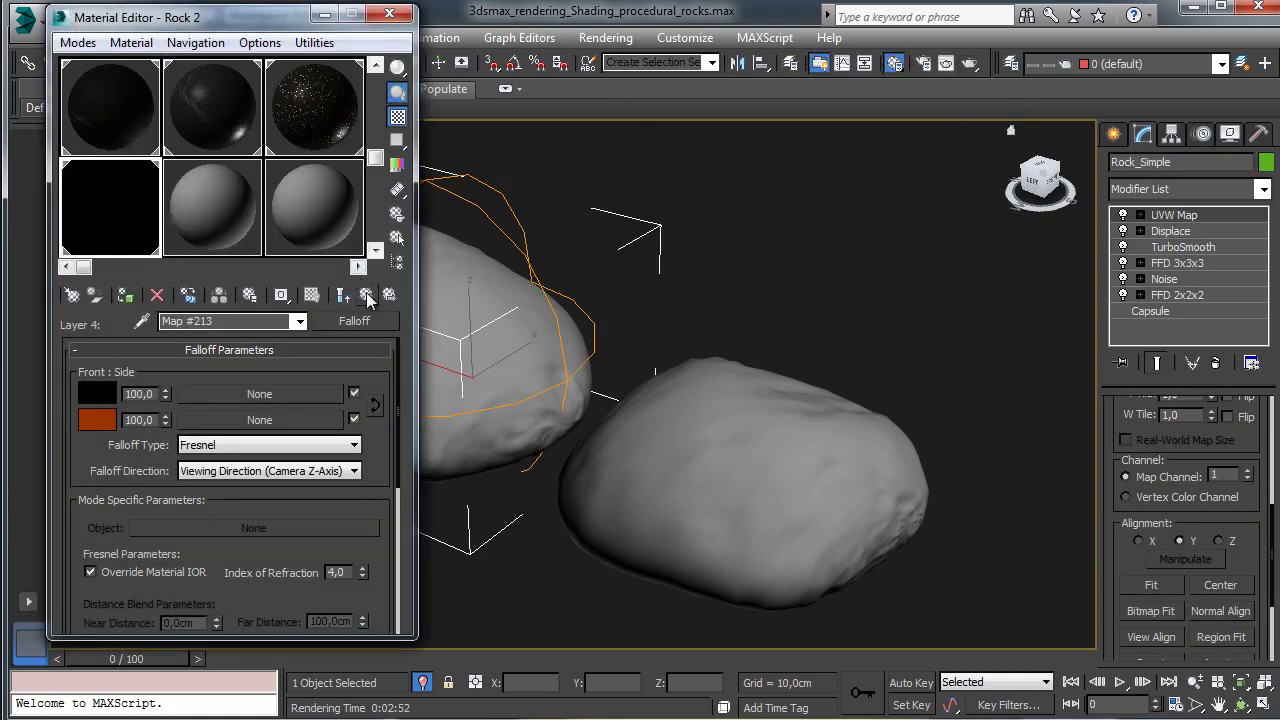
click(223, 200)
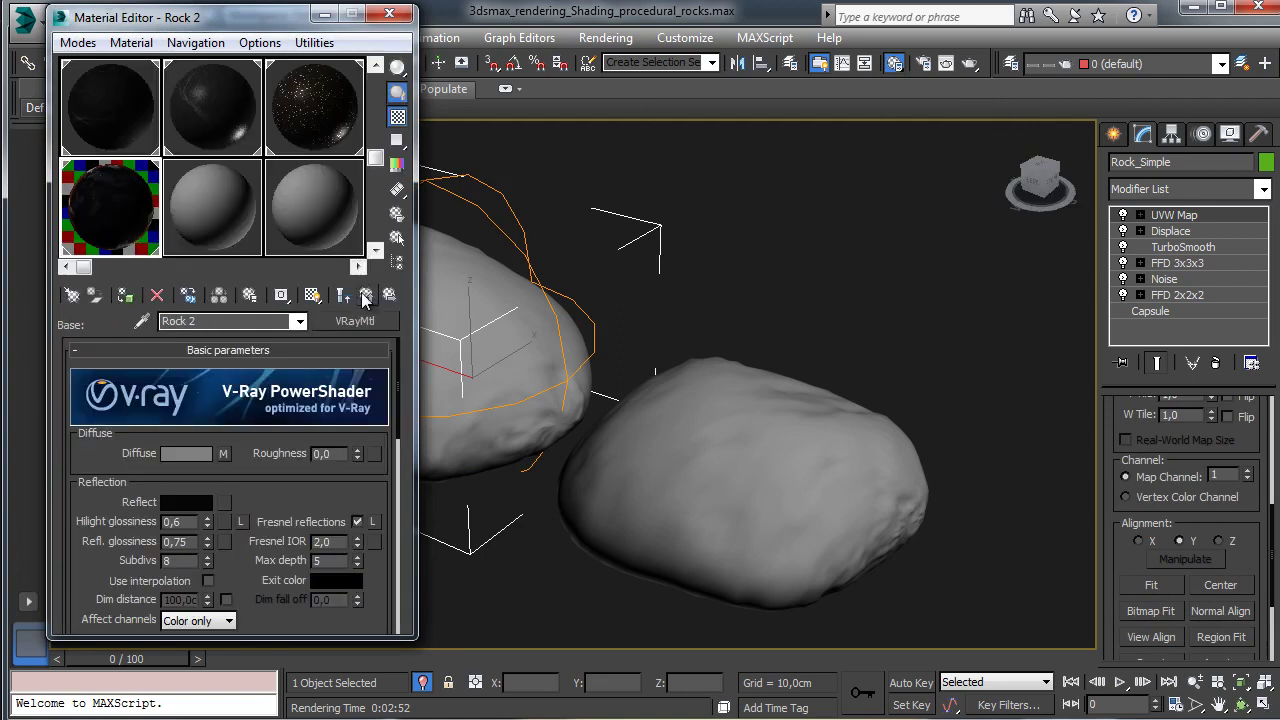
click(189, 202)
click(240, 321)
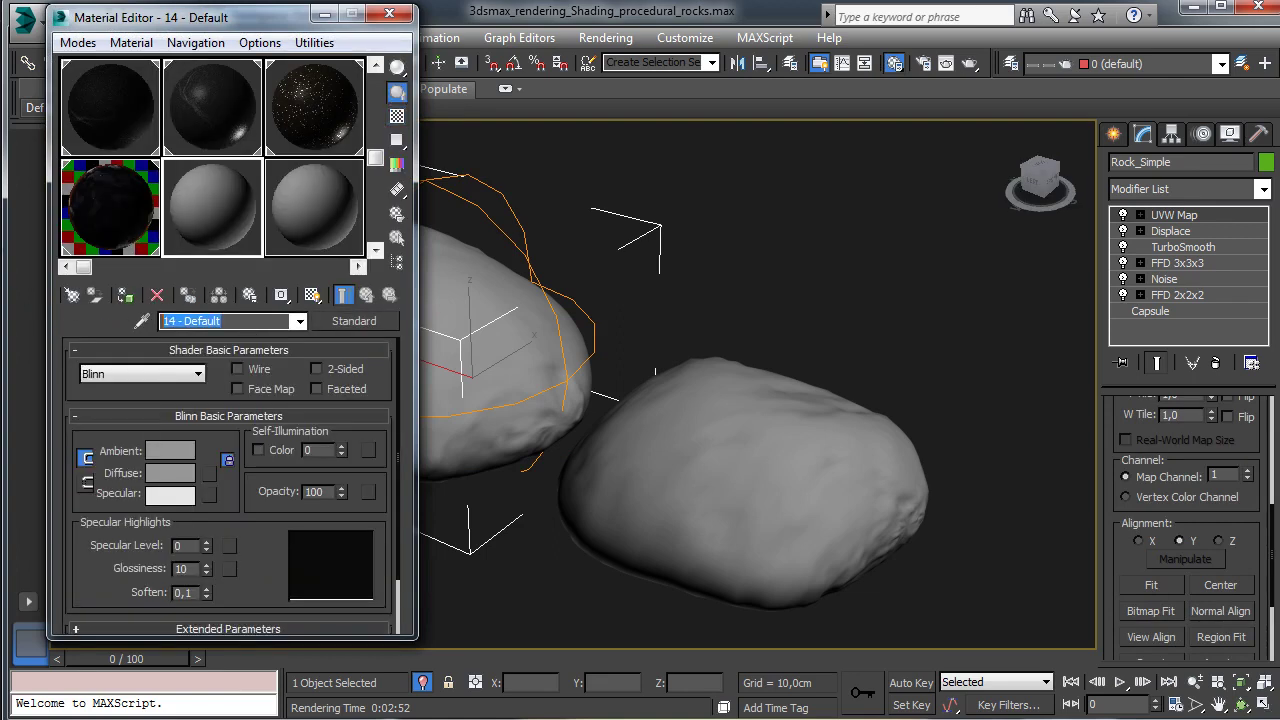
text(R)
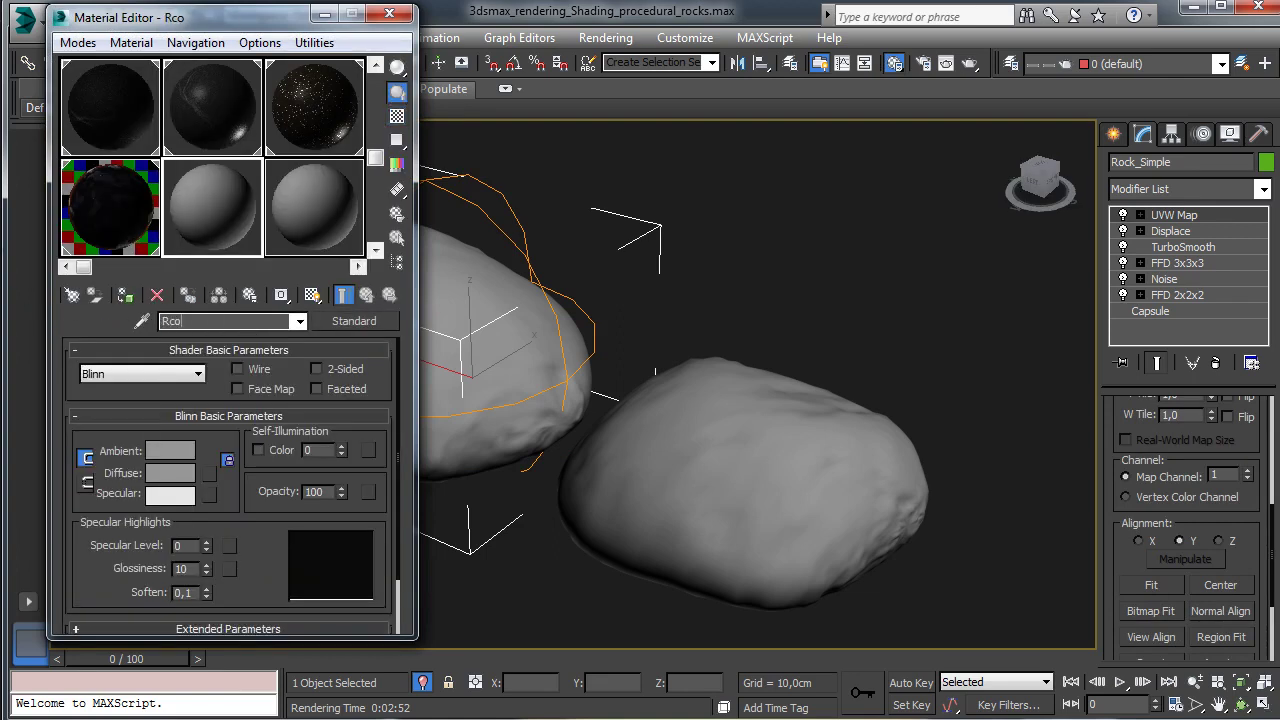
text(ock 3)
Step: Assign the Rock 3 material to both isolated rocks and change its type to VRayMtl
click(680, 460)
ctrl+click(440, 340)
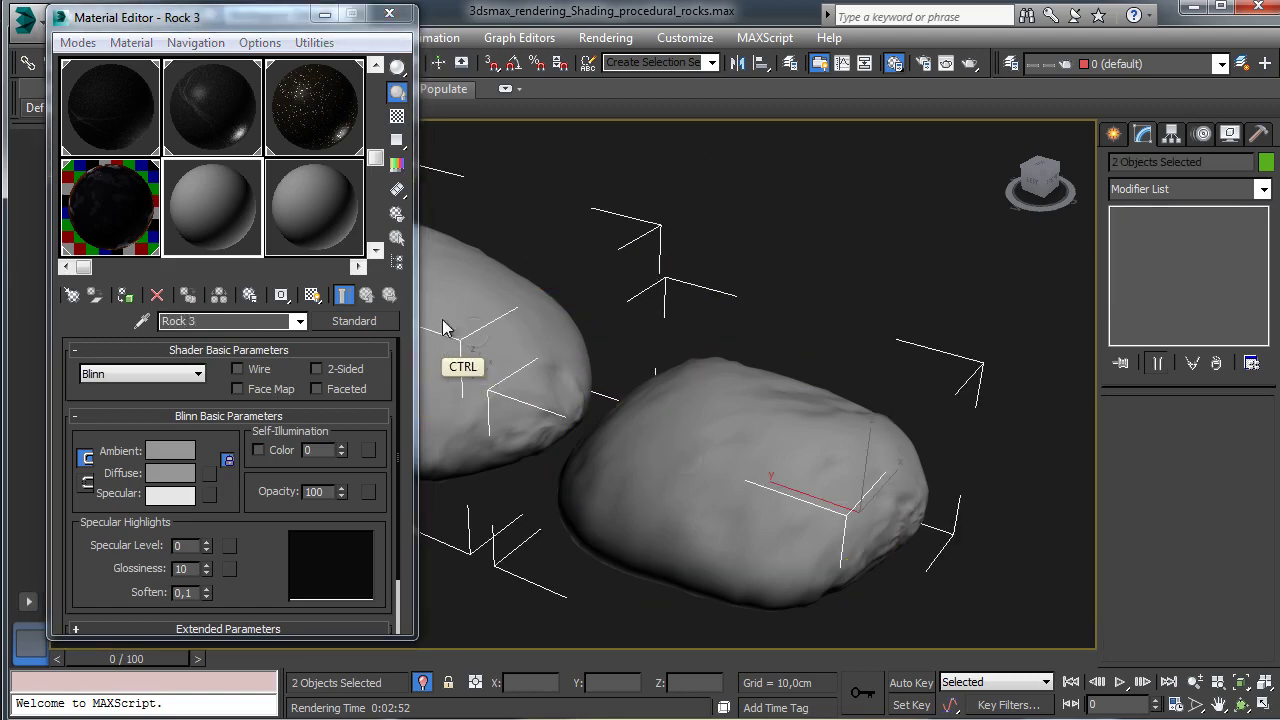
click(125, 295)
click(356, 322)
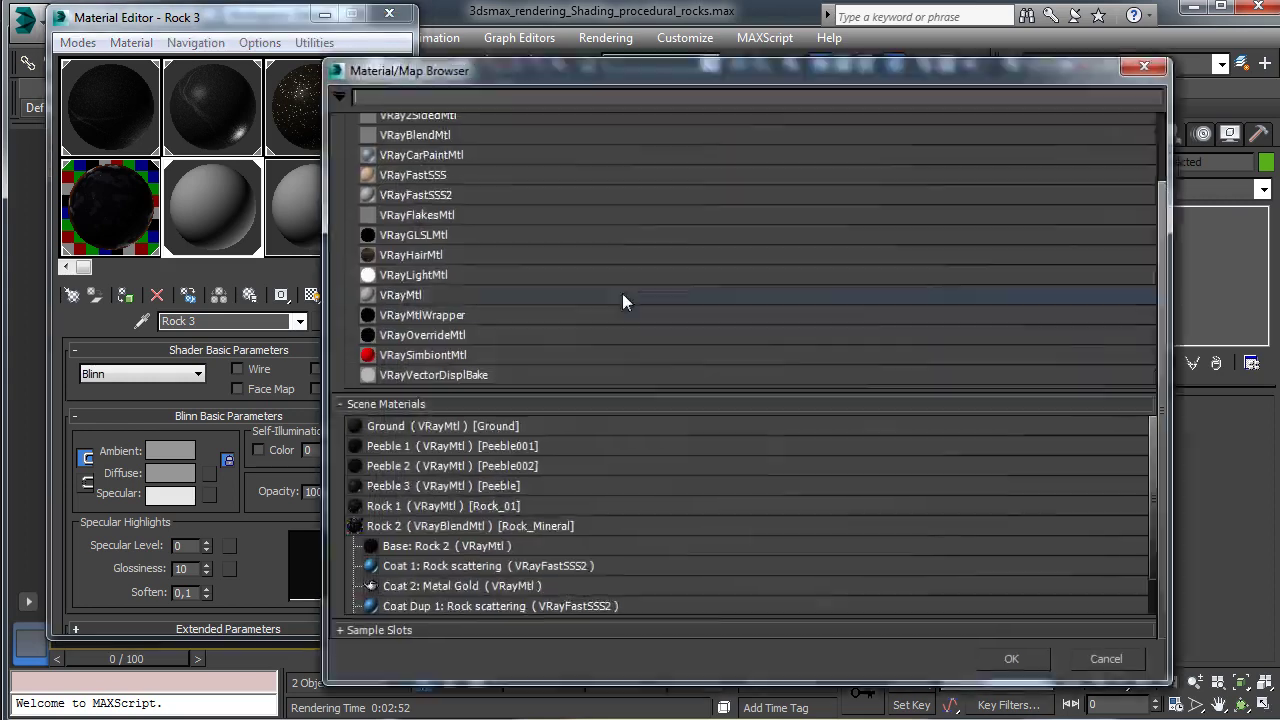
double_click(415, 295)
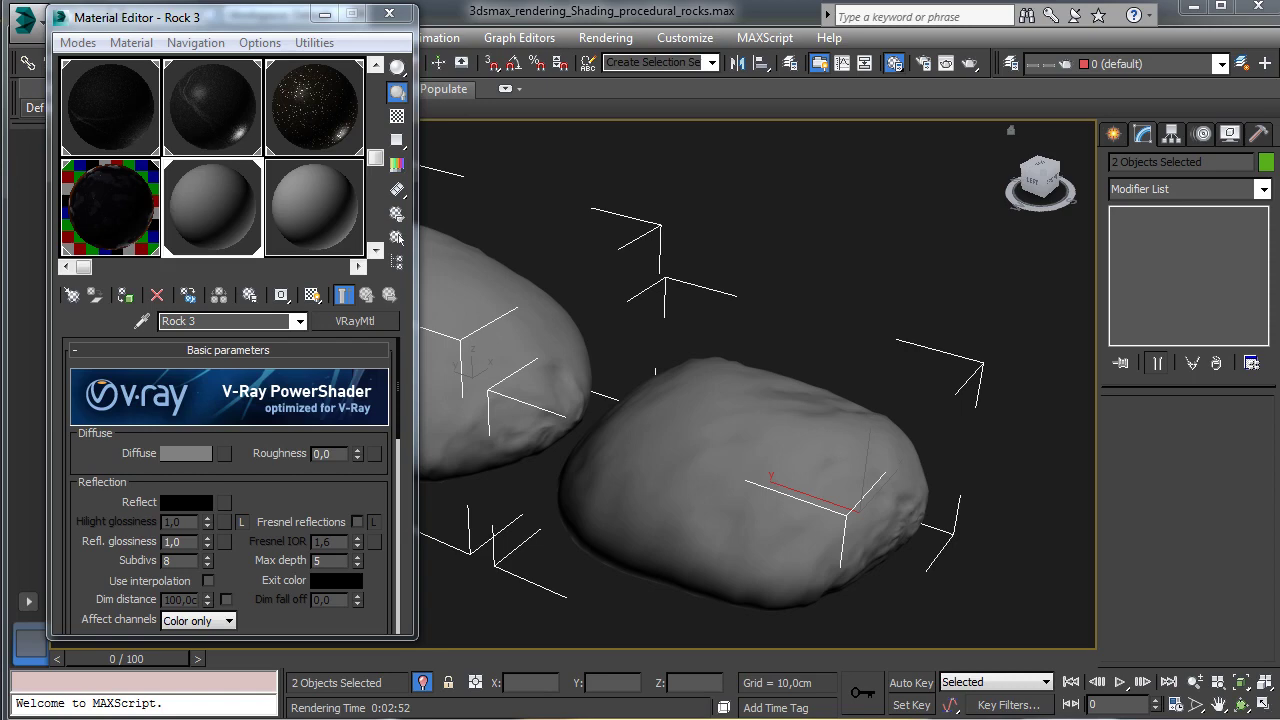
Step: Apply a Composite map to the diffuse channel of the Rock 3 material
click(226, 454)
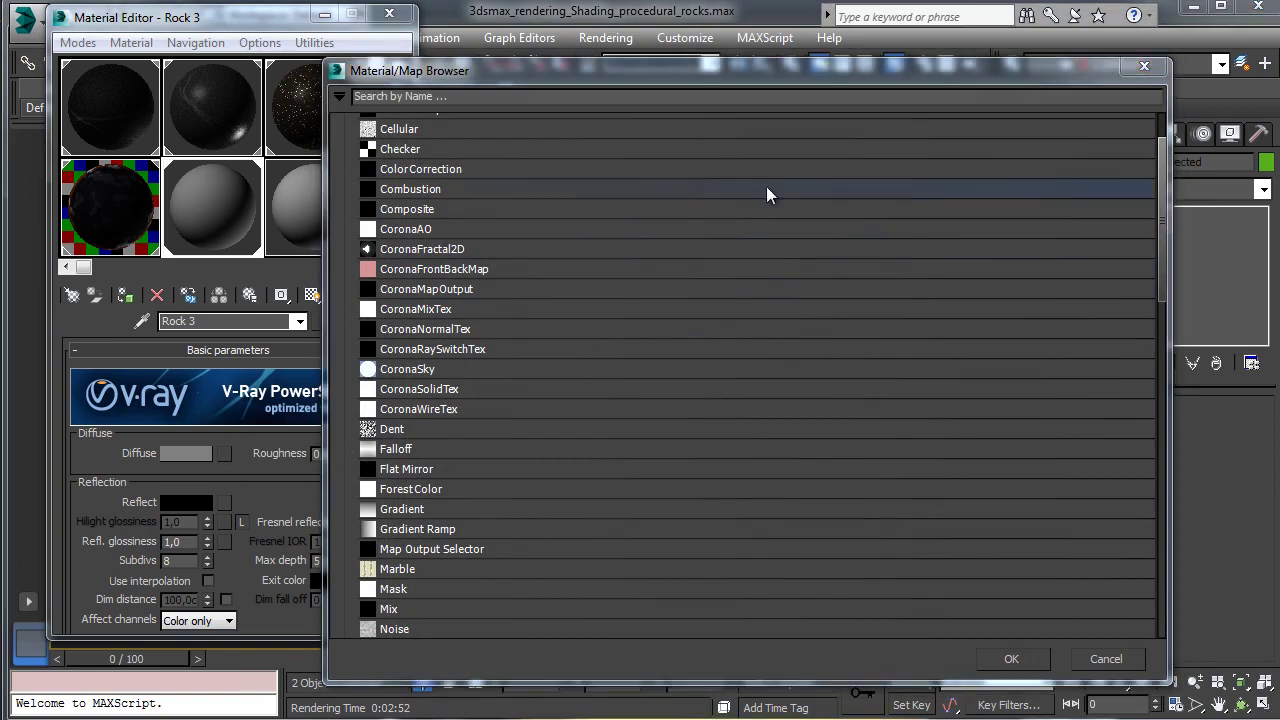
click(431, 212)
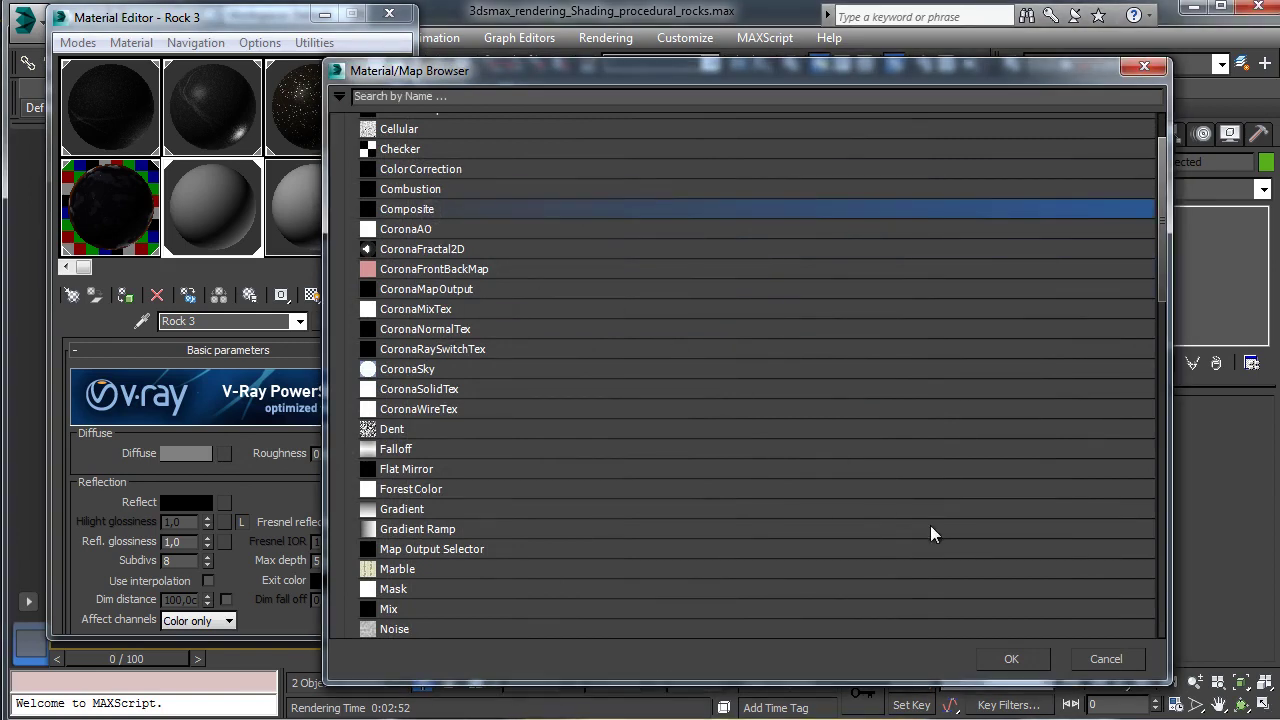
click(1013, 658)
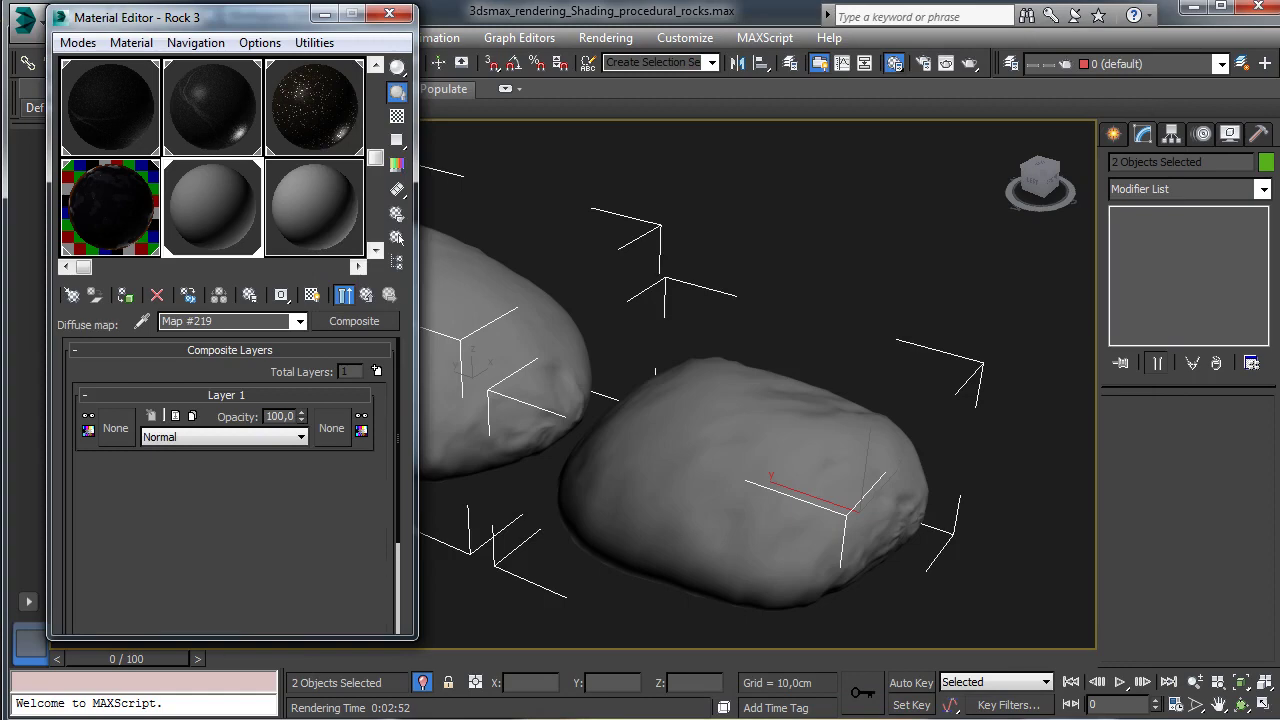
Step: Put a Speckle map in Layer 1 of the Composite map and set its size to 3
click(116, 428)
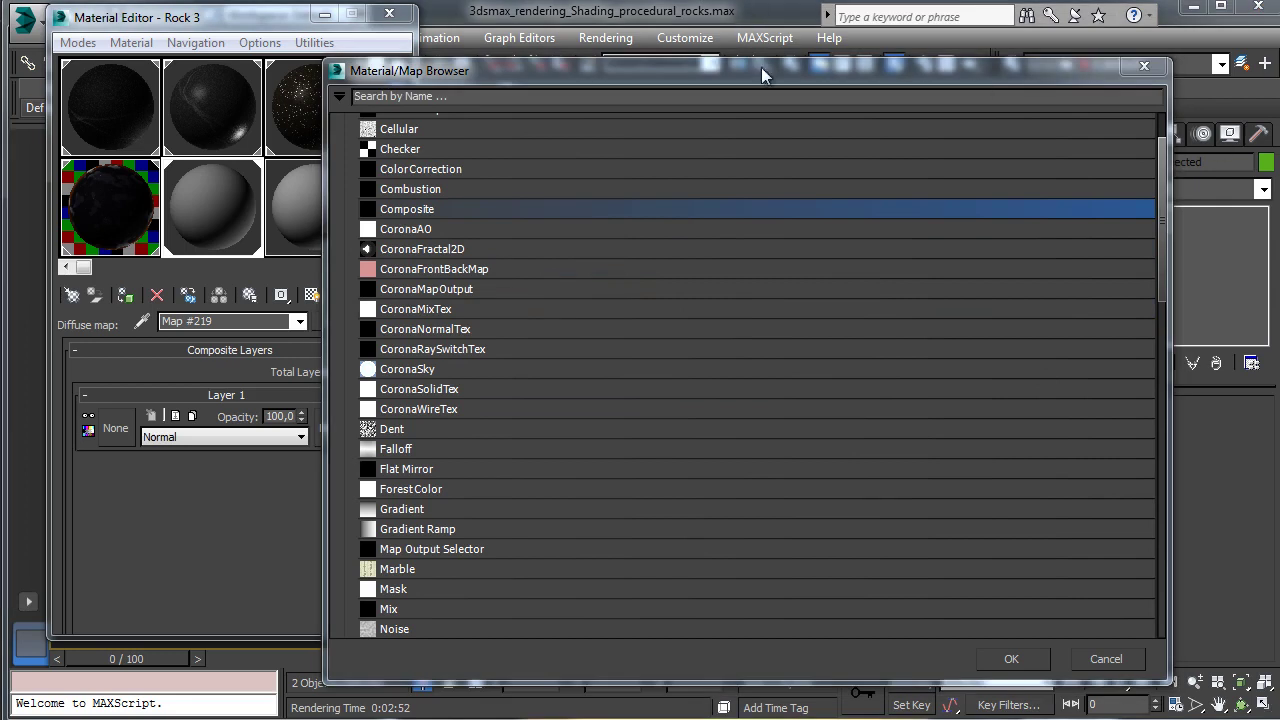
drag(1162, 279, 1172, 408)
click(414, 456)
click(1011, 658)
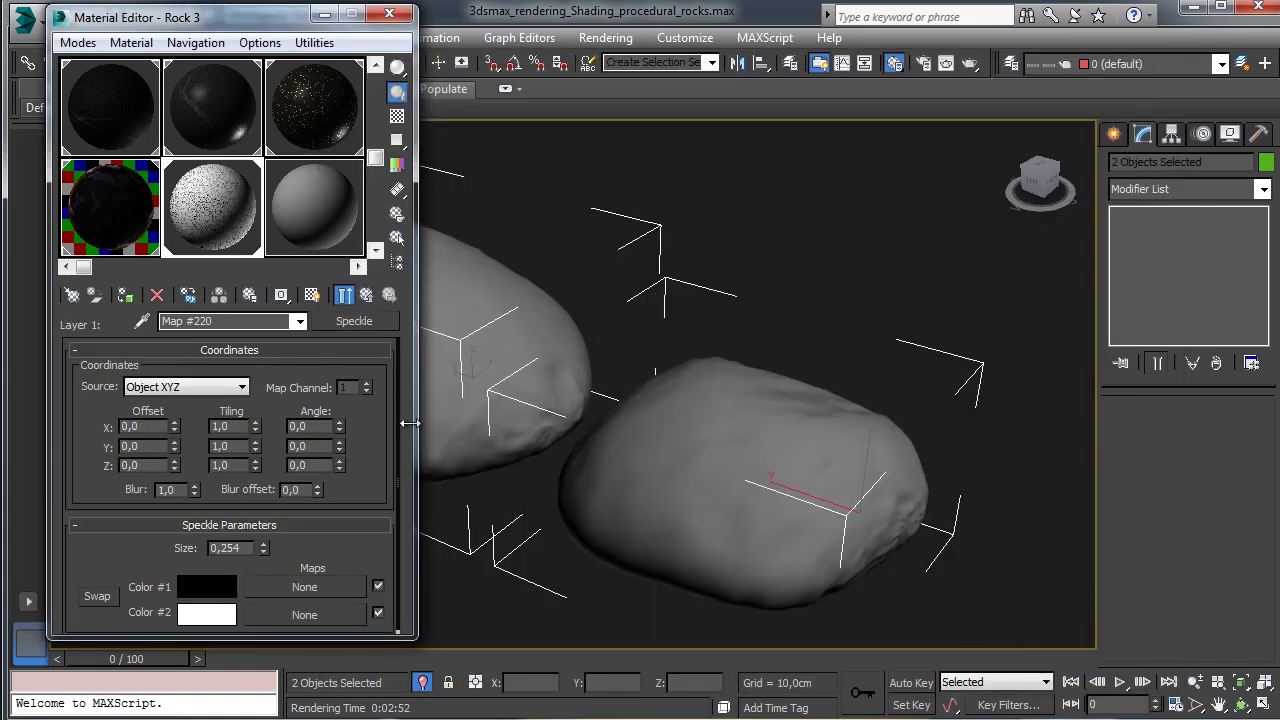
scroll(368, 432, down, 1)
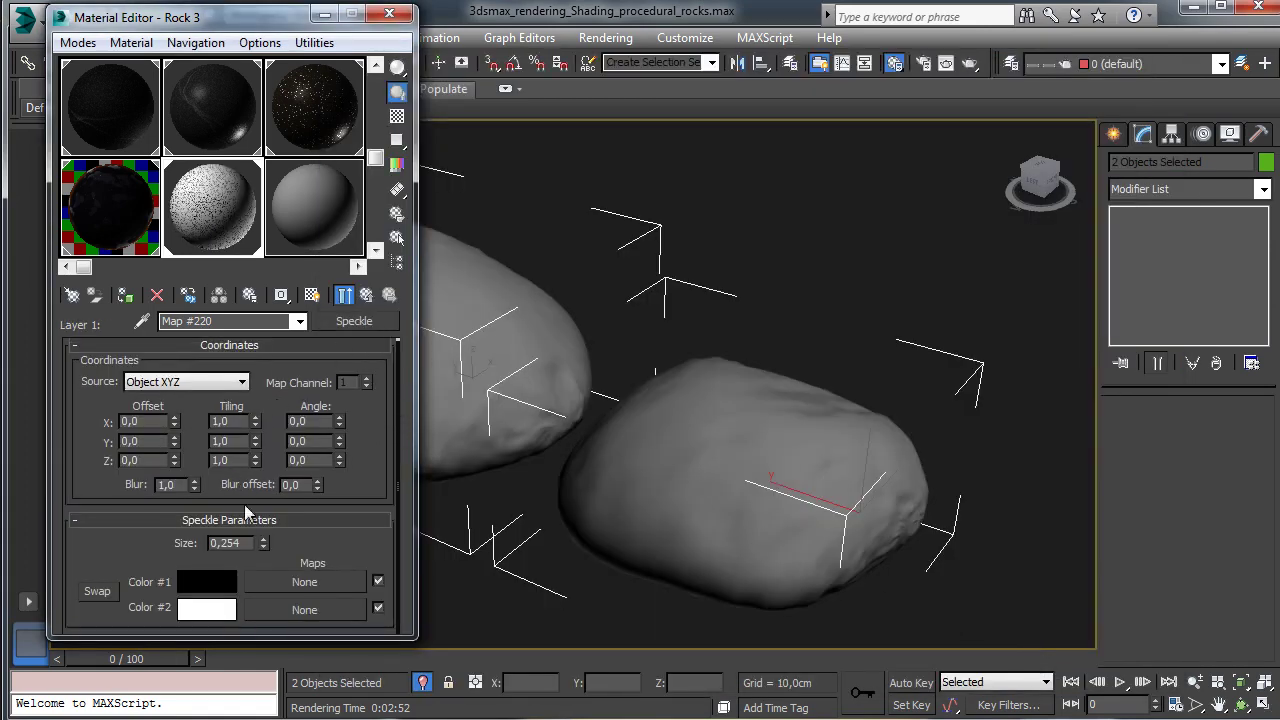
double_click(245, 542)
text(3)
key(Return)
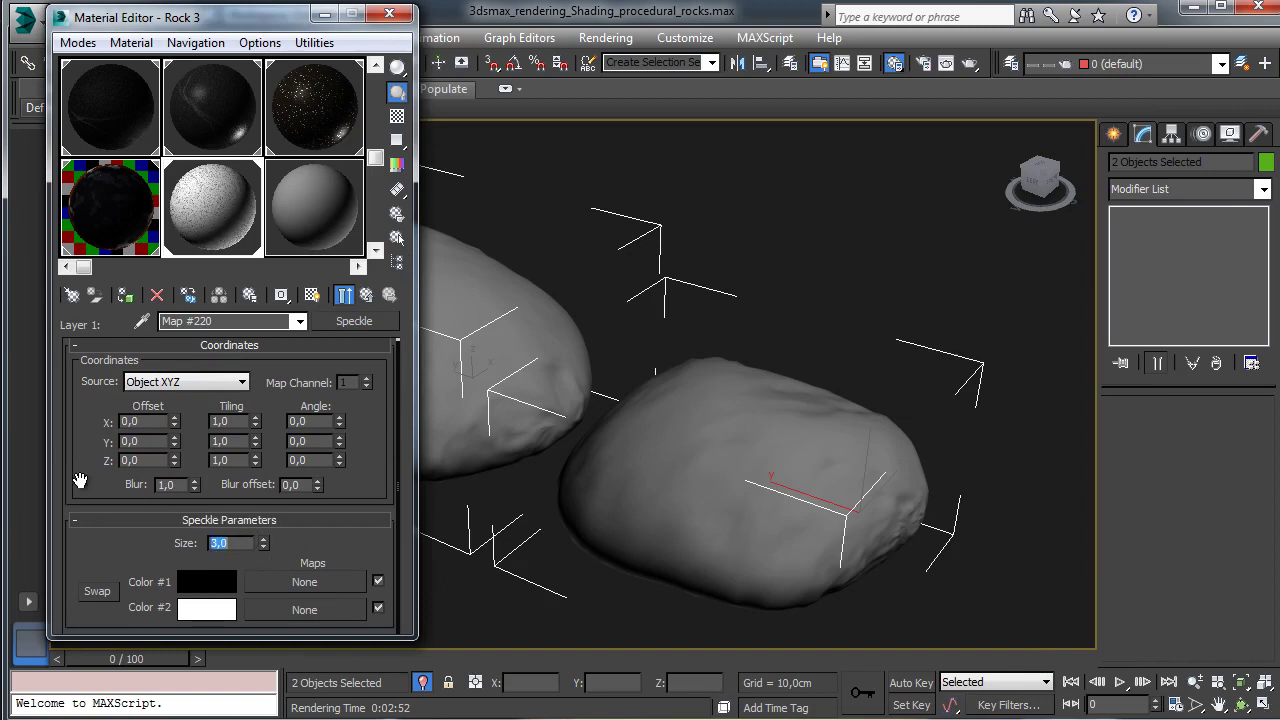
Step: Set the Speckle map's Color #1 to a light brown, about RGB 115, 95, 51
click(197, 579)
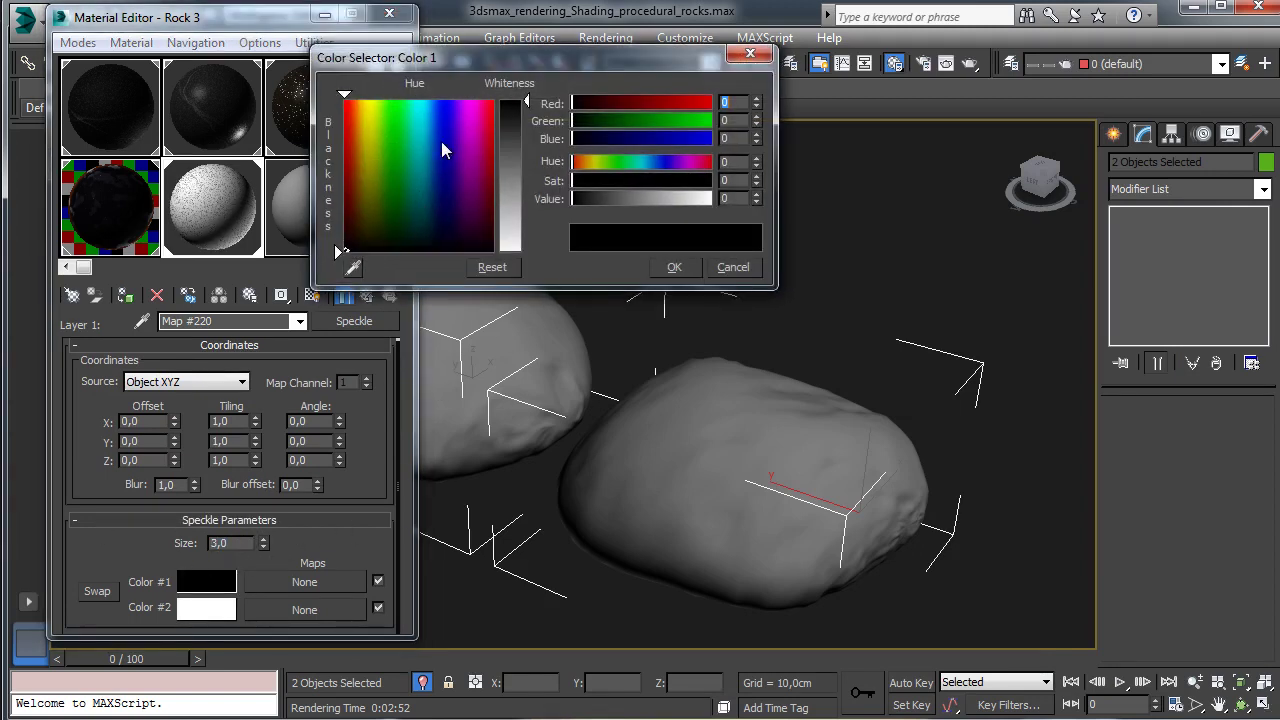
click(361, 177)
drag(518, 149, 518, 131)
drag(654, 184, 640, 203)
click(640, 203)
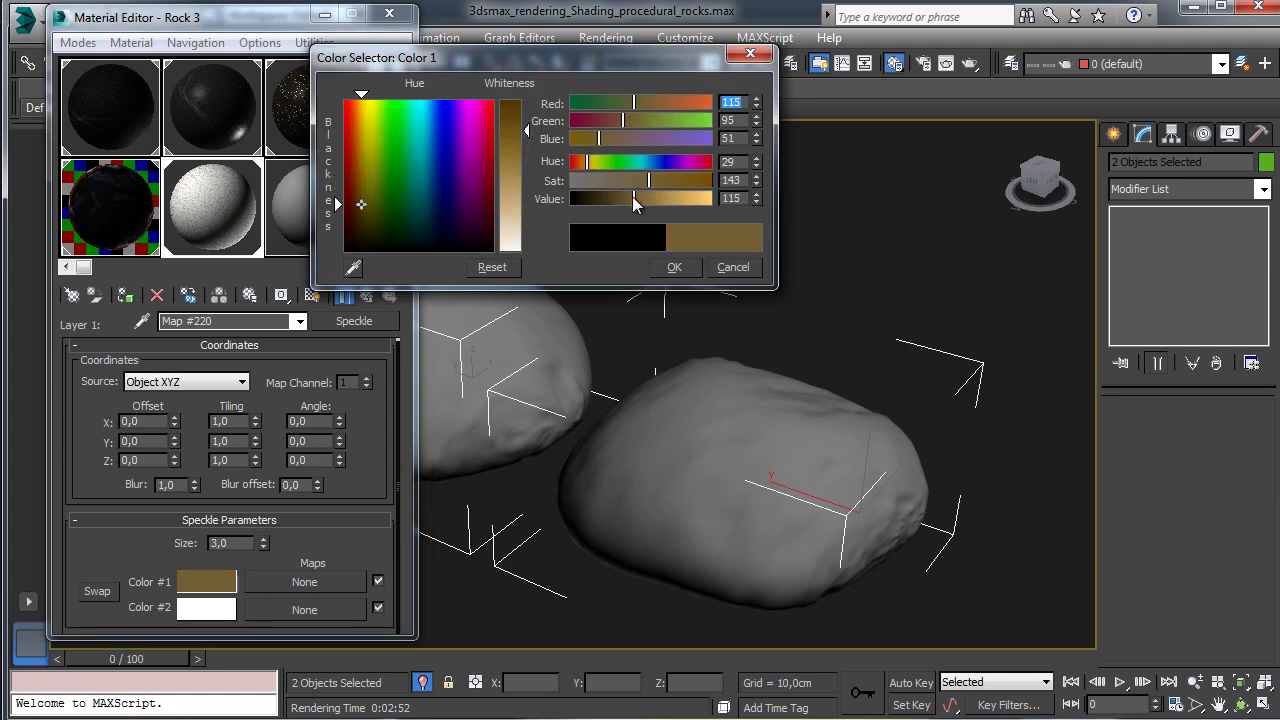
click(674, 267)
Step: Set the Speckle map's Color #2 to a very dark brown, about RGB 33, 22, 3, and return to the Composite map
click(206, 608)
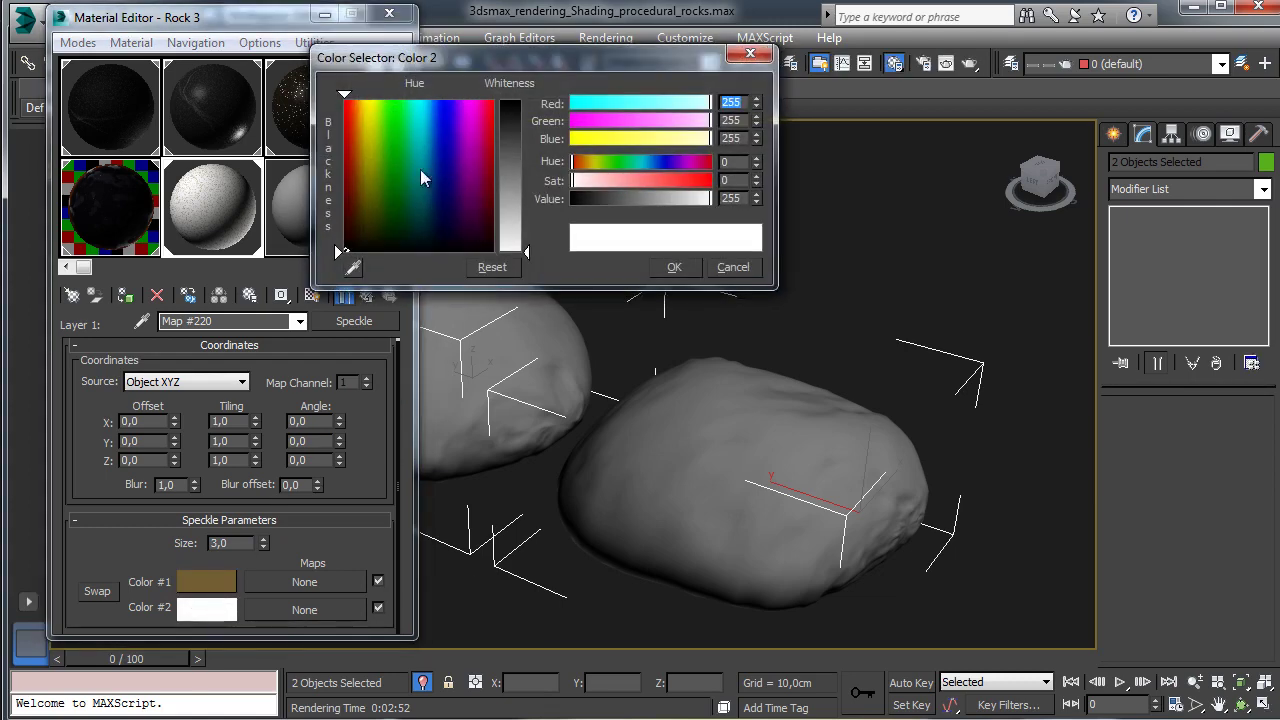
click(358, 212)
click(518, 105)
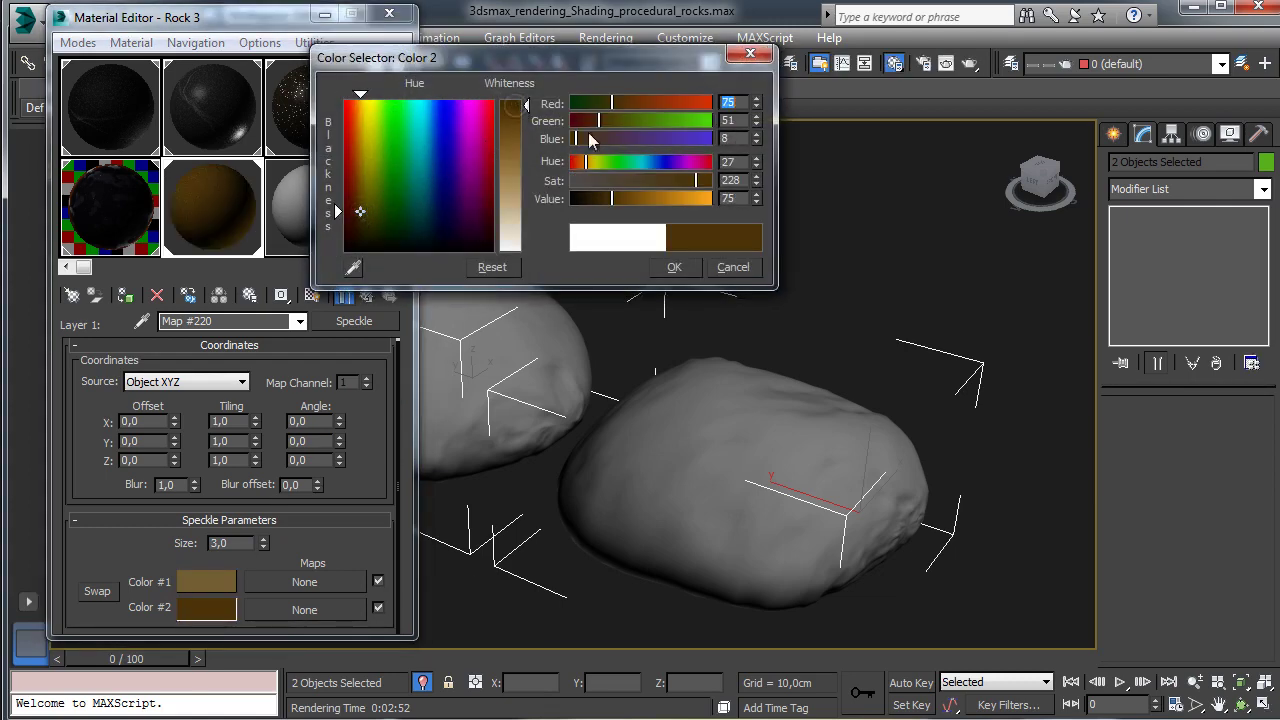
click(600, 203)
click(589, 198)
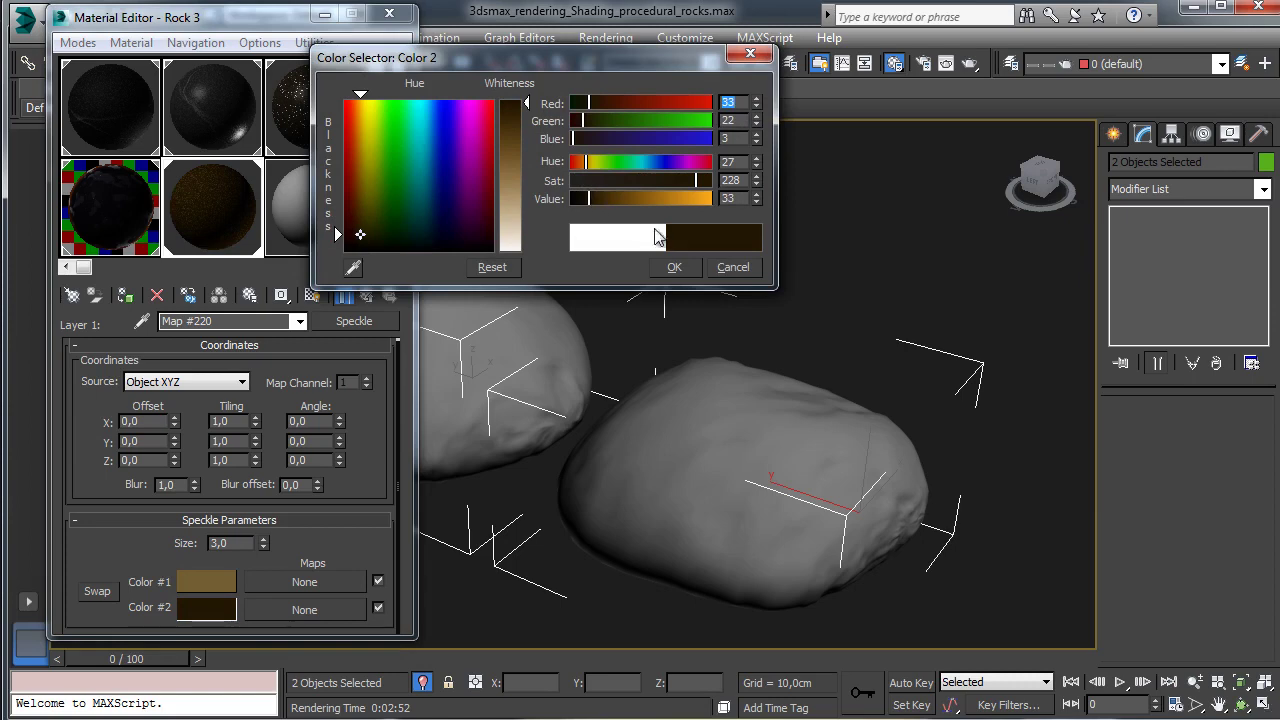
click(674, 268)
click(366, 295)
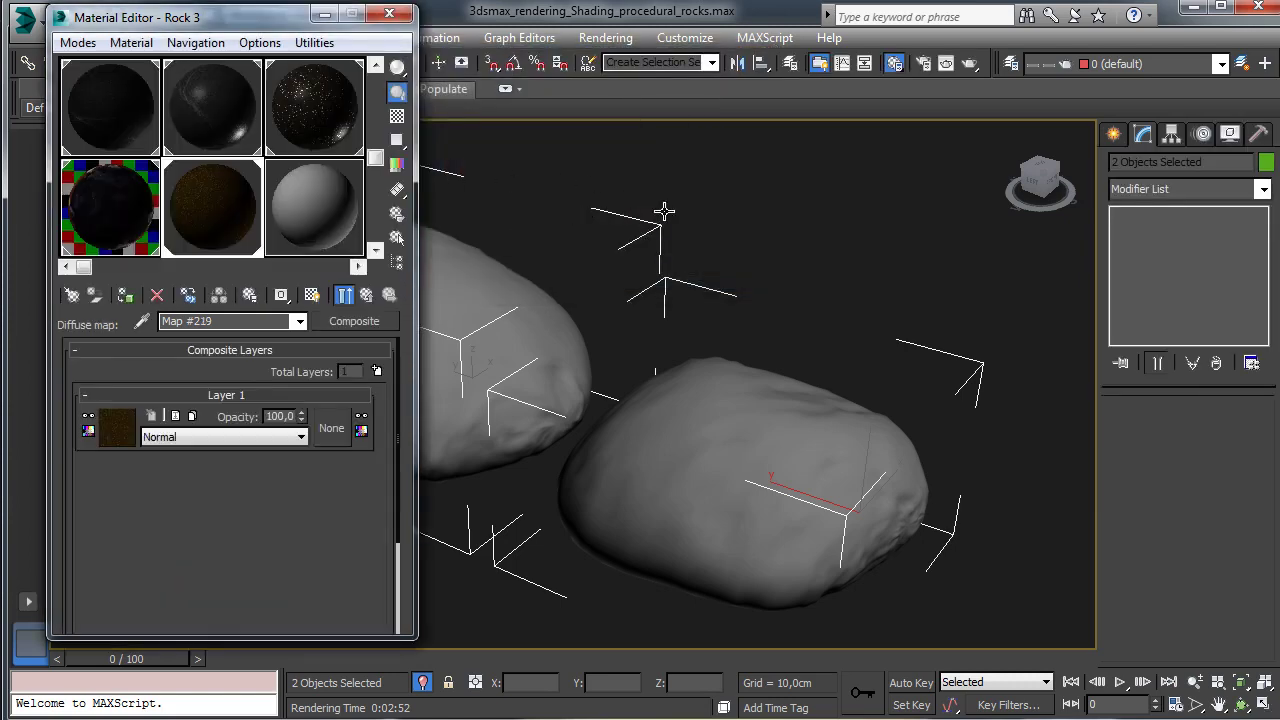
Step: Add a second layer to the Composite map with a Noise map set to the Fractal noise type
click(376, 371)
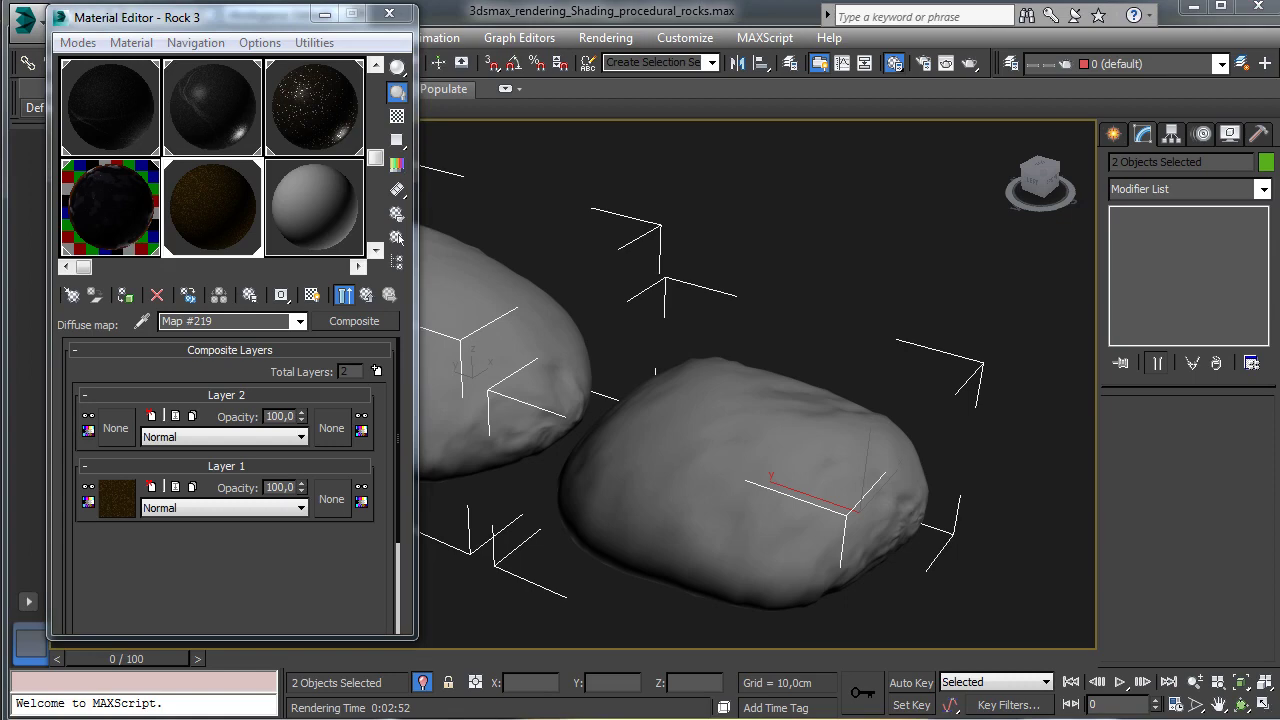
click(116, 428)
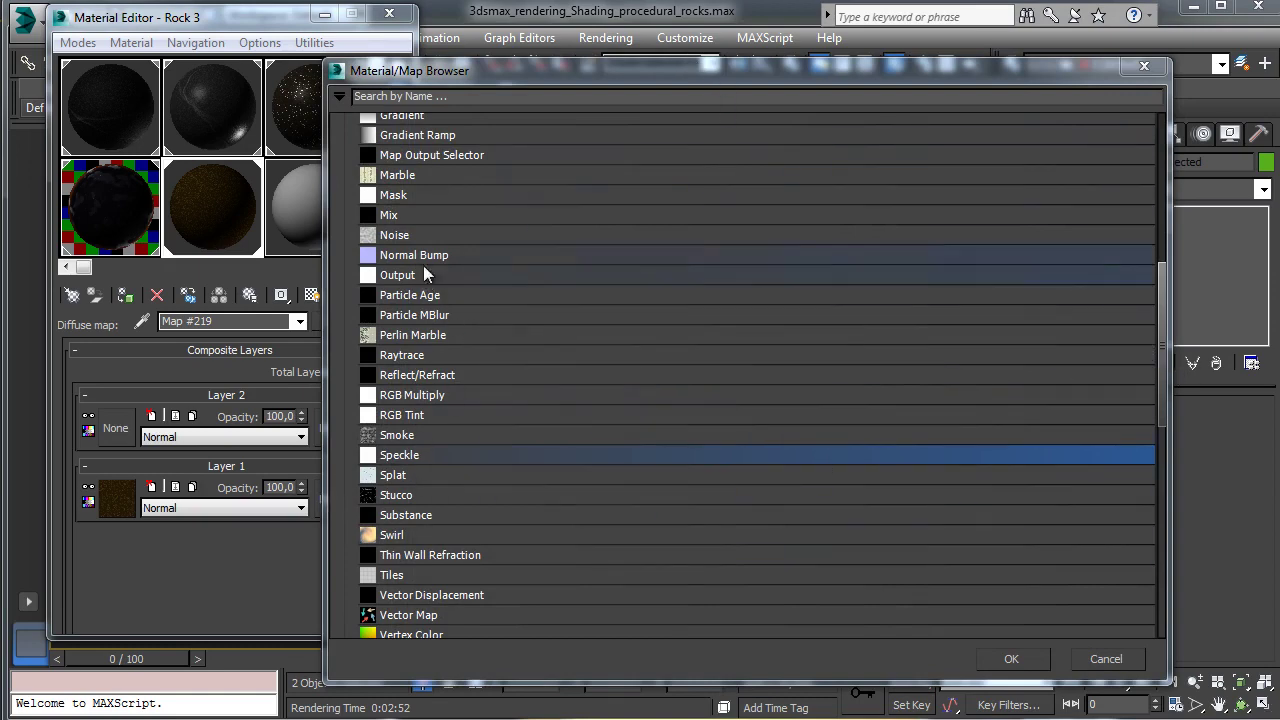
click(410, 236)
click(1012, 662)
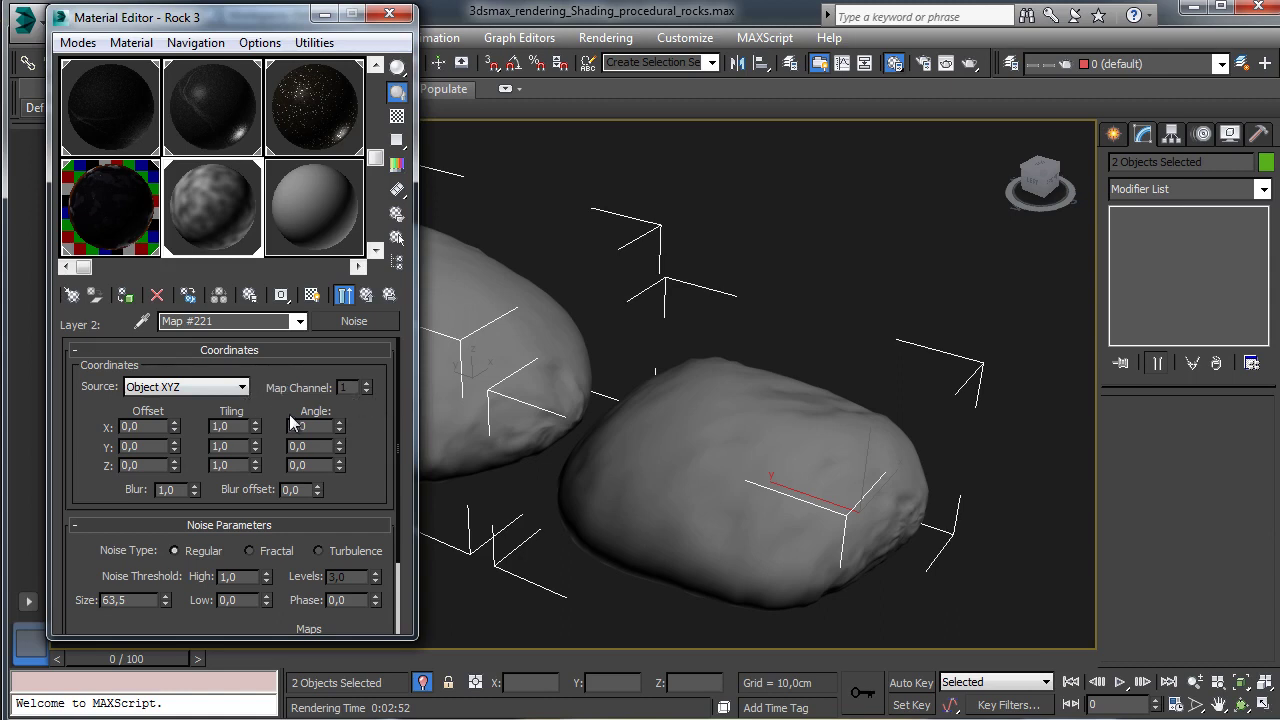
click(265, 557)
drag(363, 455, 350, 353)
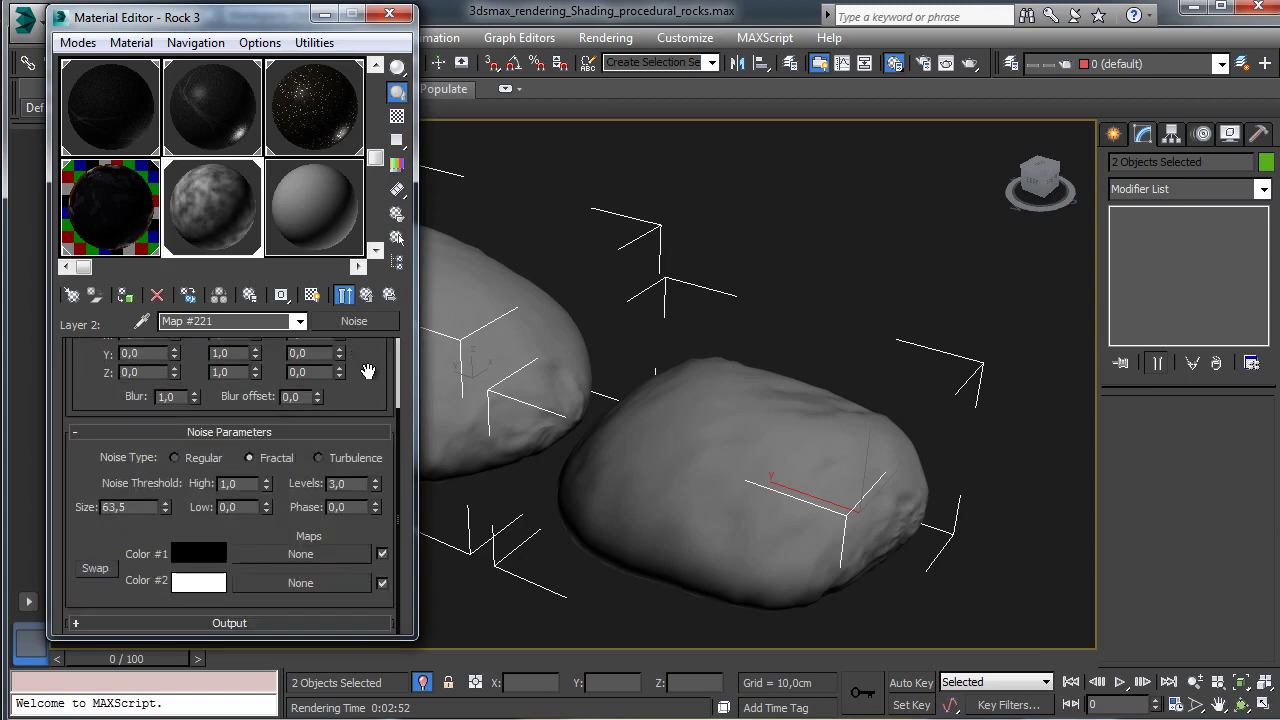
Step: Preview the Layer 2 Noise map on its own and set its Color #1 to very dark brown, RGB 23, 18, 7
click(343, 296)
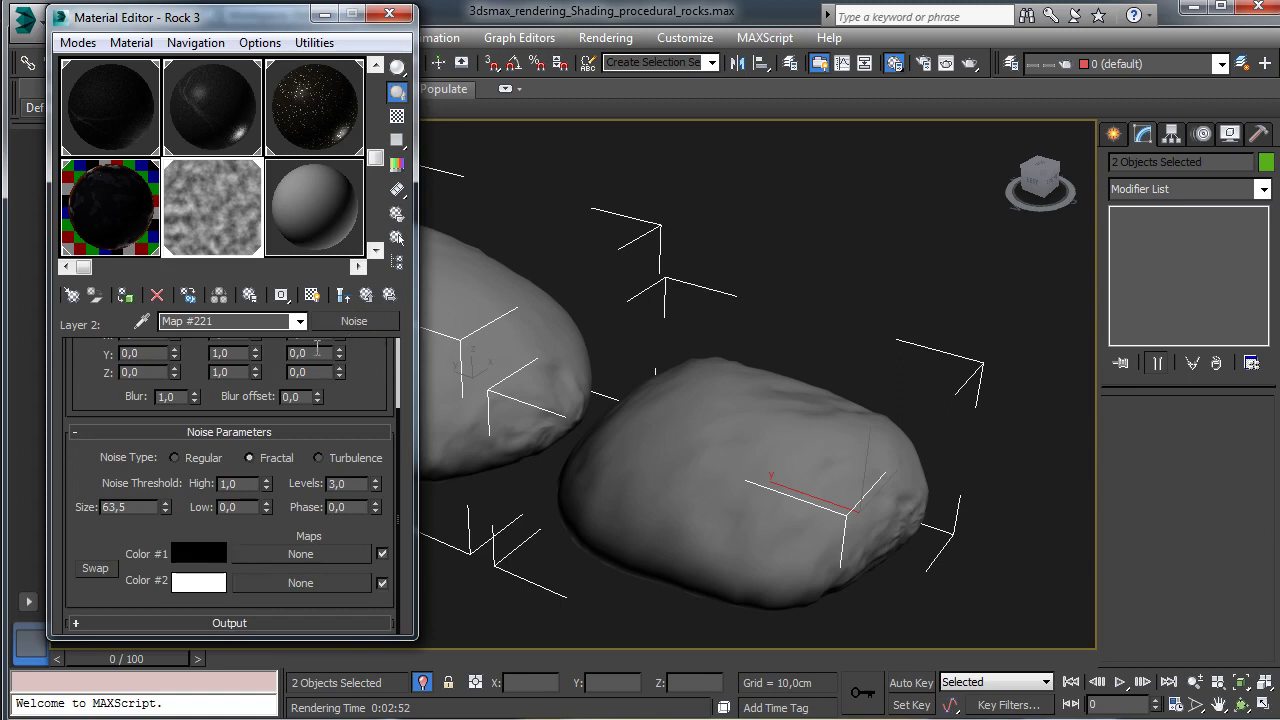
click(204, 559)
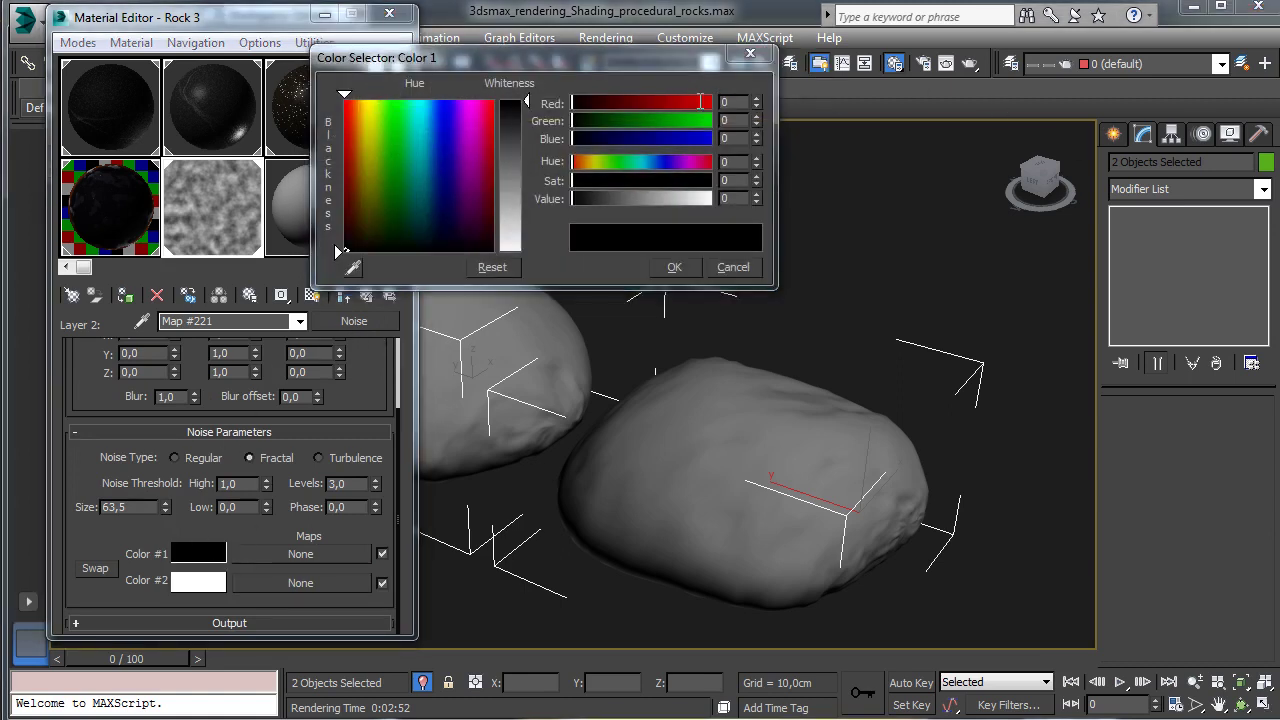
double_click(735, 102)
text(23)
key(Tab)
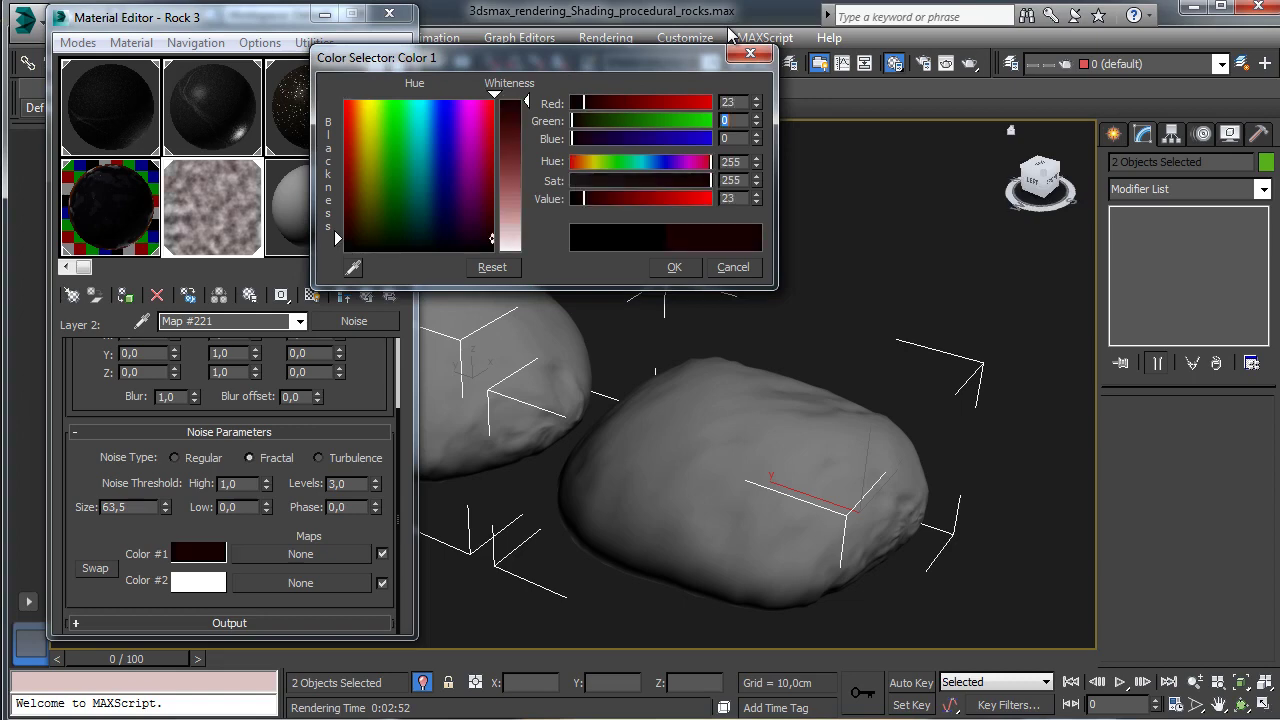
text(18)
key(Tab)
text(7)
key(Tab)
click(674, 267)
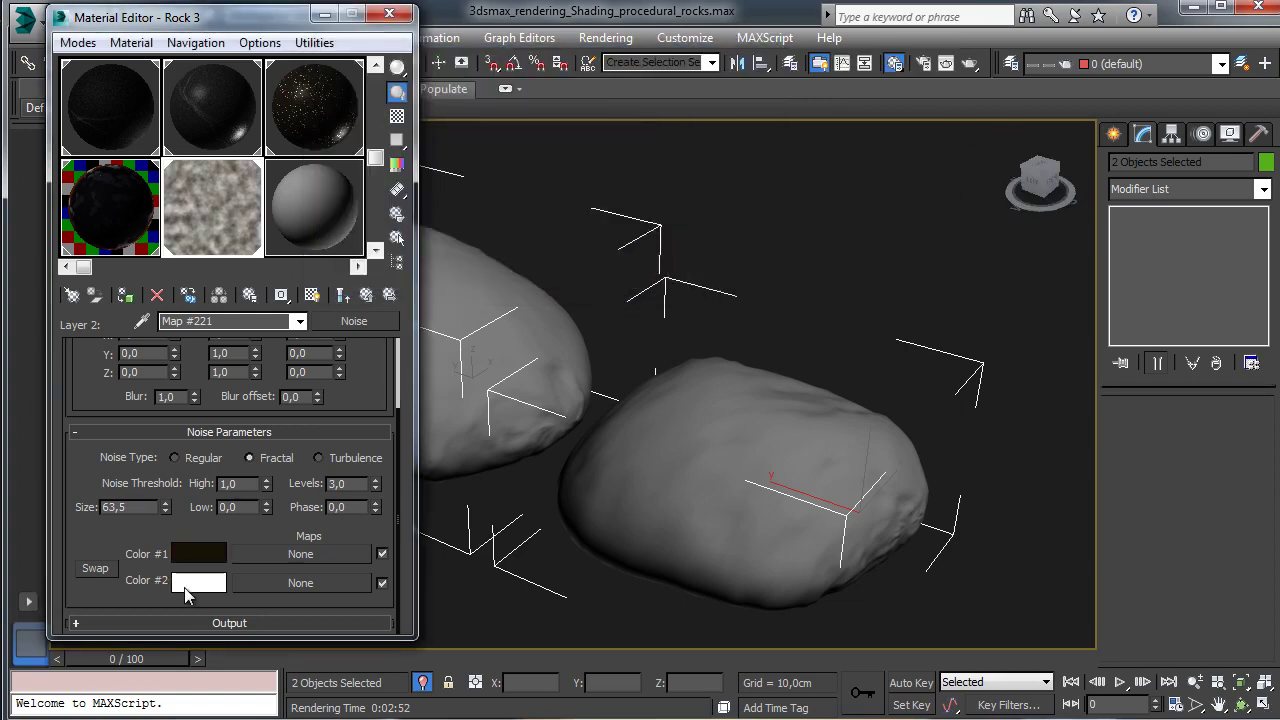
Step: Set the Layer 2 Noise map's Color #2 to a medium brown, RGB 71, 60, 29
click(187, 590)
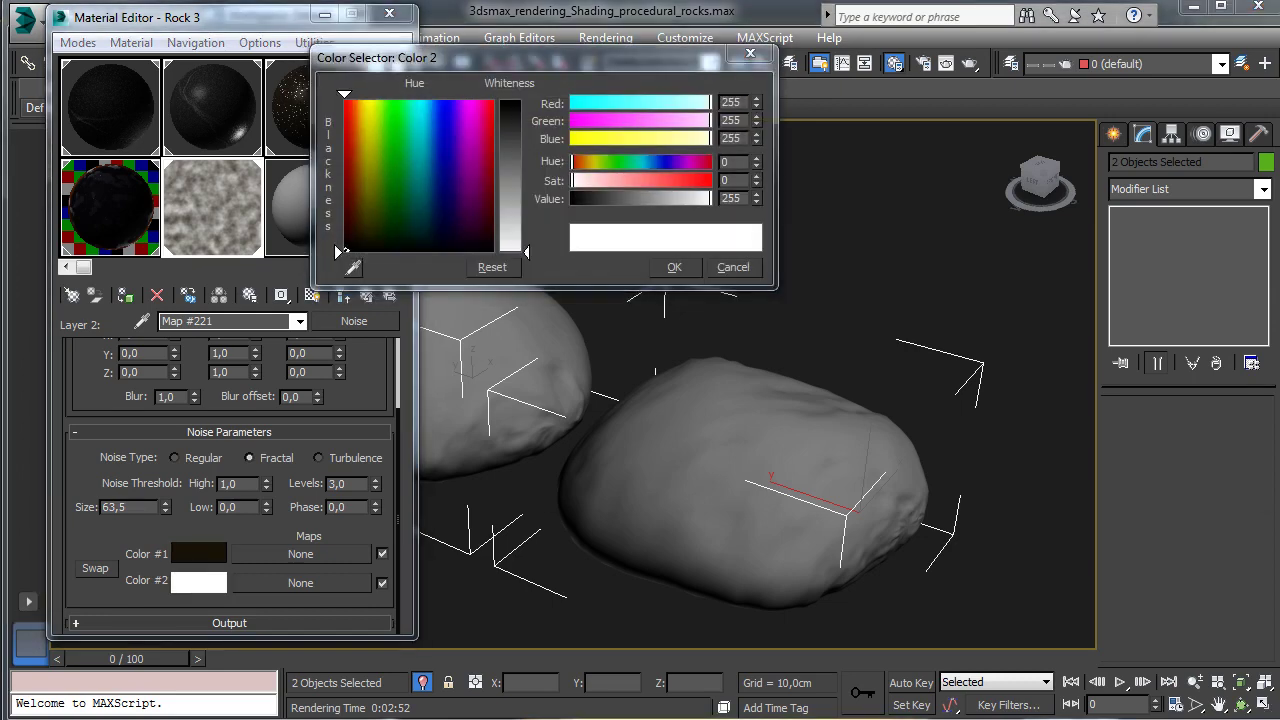
click(619, 68)
text(71)
key(Tab)
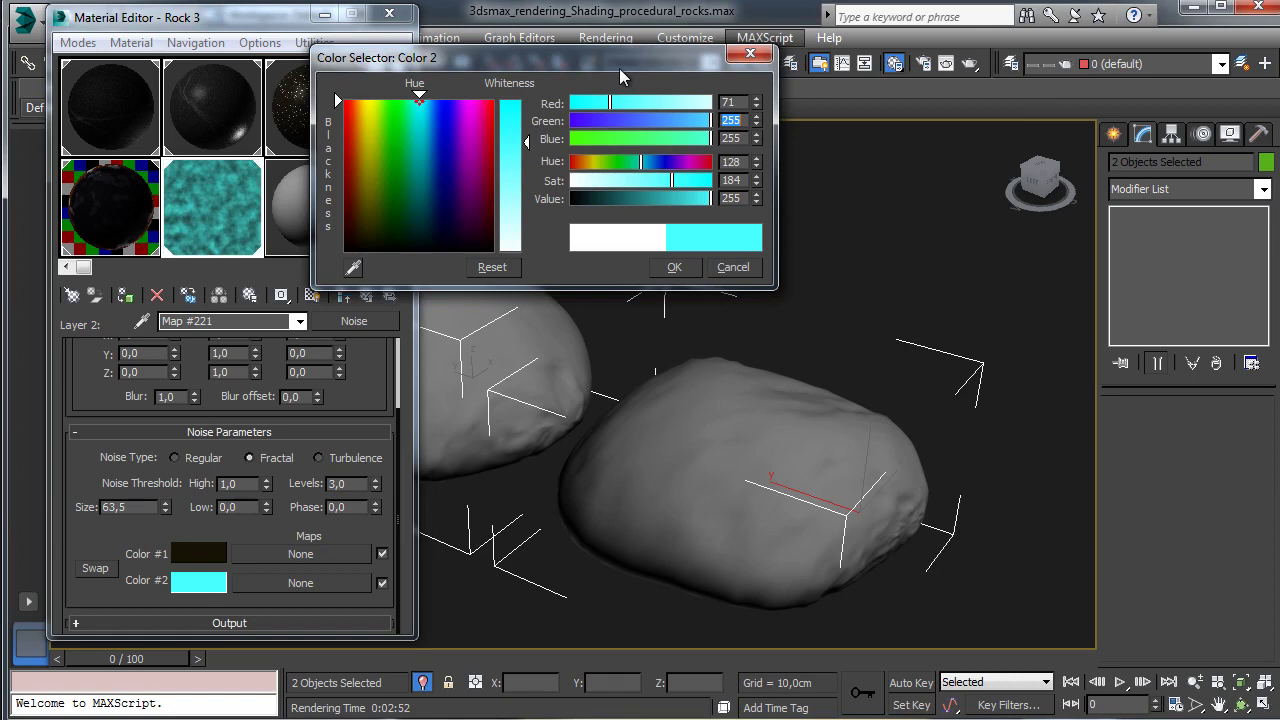
text(60)
key(Tab)
text(29)
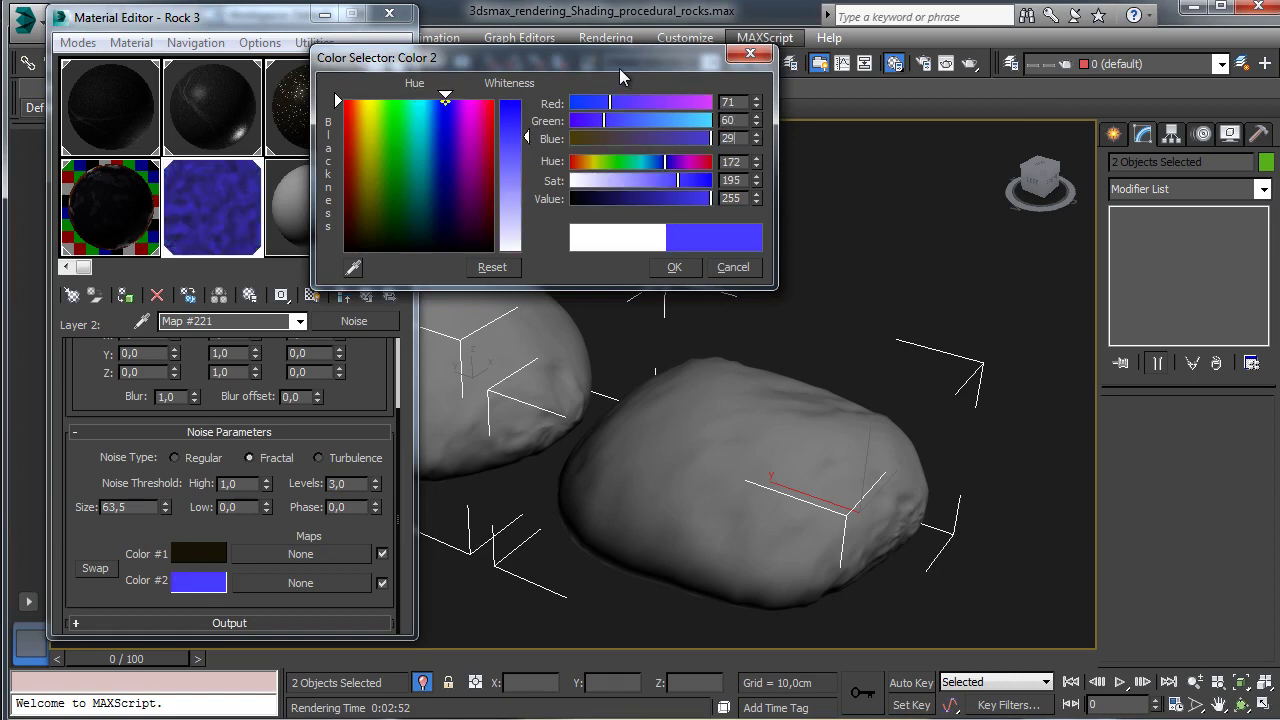
key(Return)
click(675, 267)
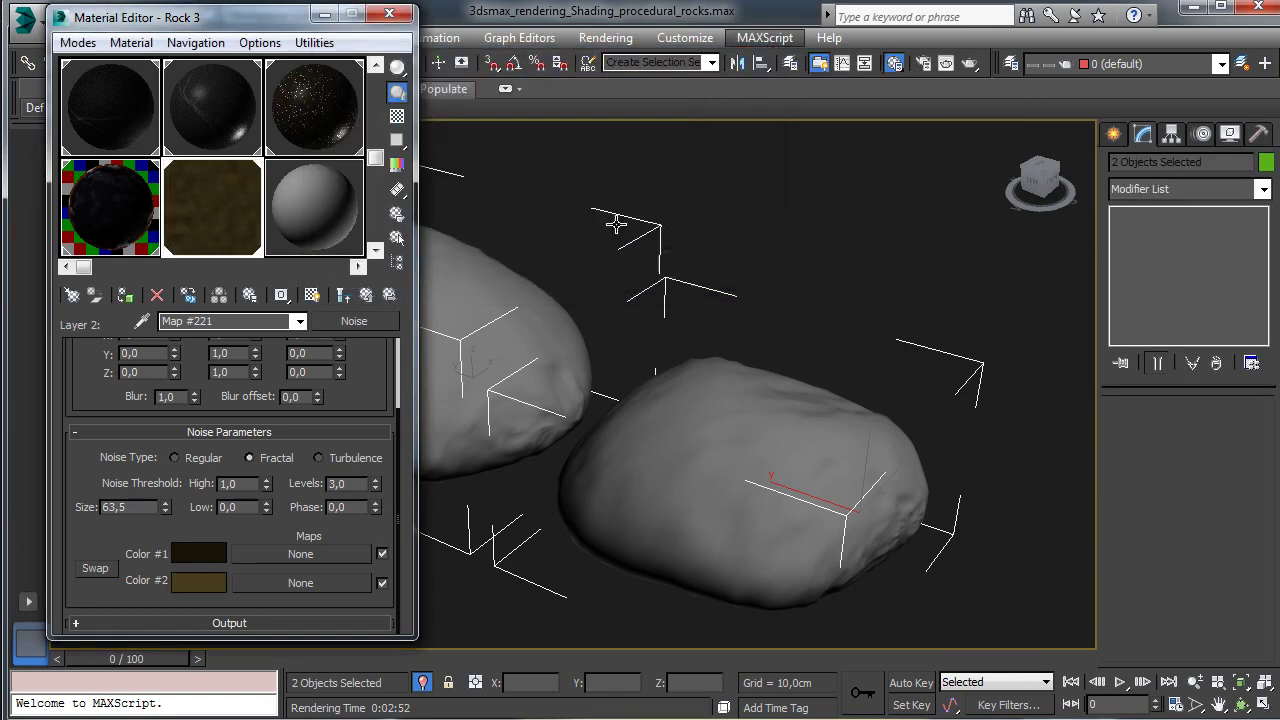
Step: Set the Layer 2 Noise map's thresholds to 0,765 for High and 0,33 for Low
double_click(227, 488)
key(Return)
click(245, 497)
text(0,33)
key(Return)
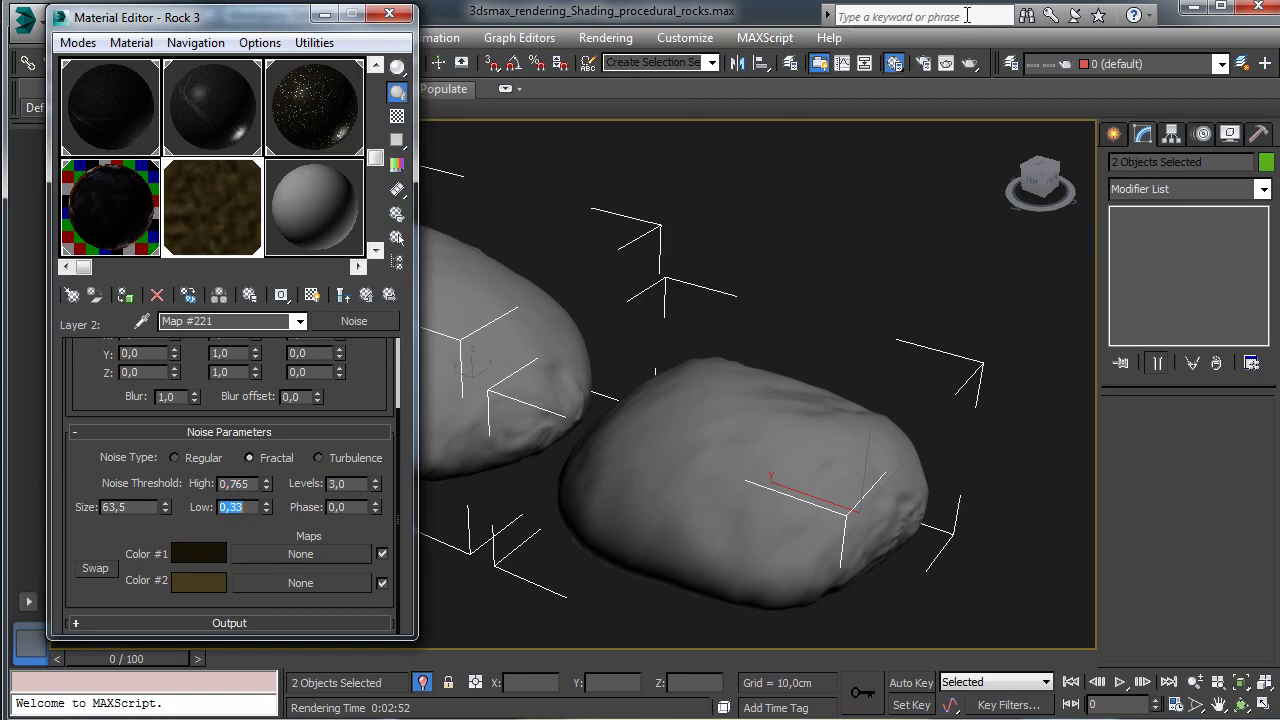
Step: Test-render the rocks, narrowing the render region around them, and cancel the render and close the frame buffer
click(971, 63)
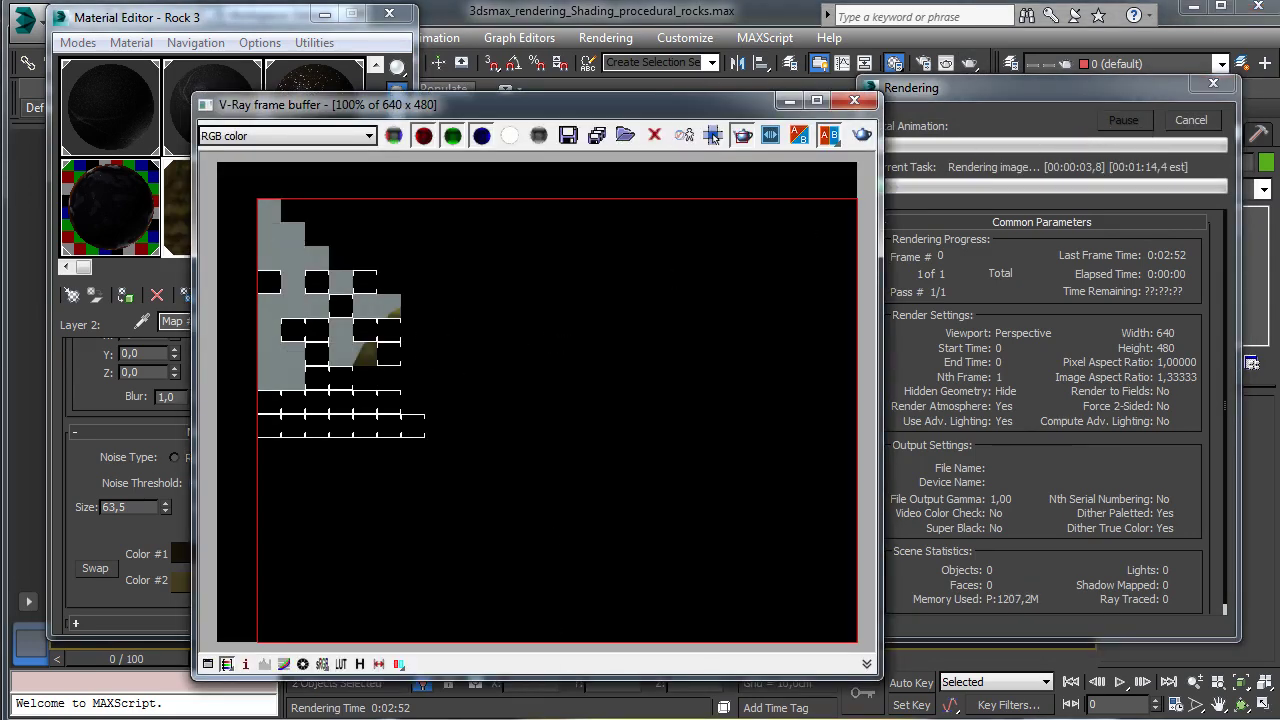
drag(299, 263, 659, 493)
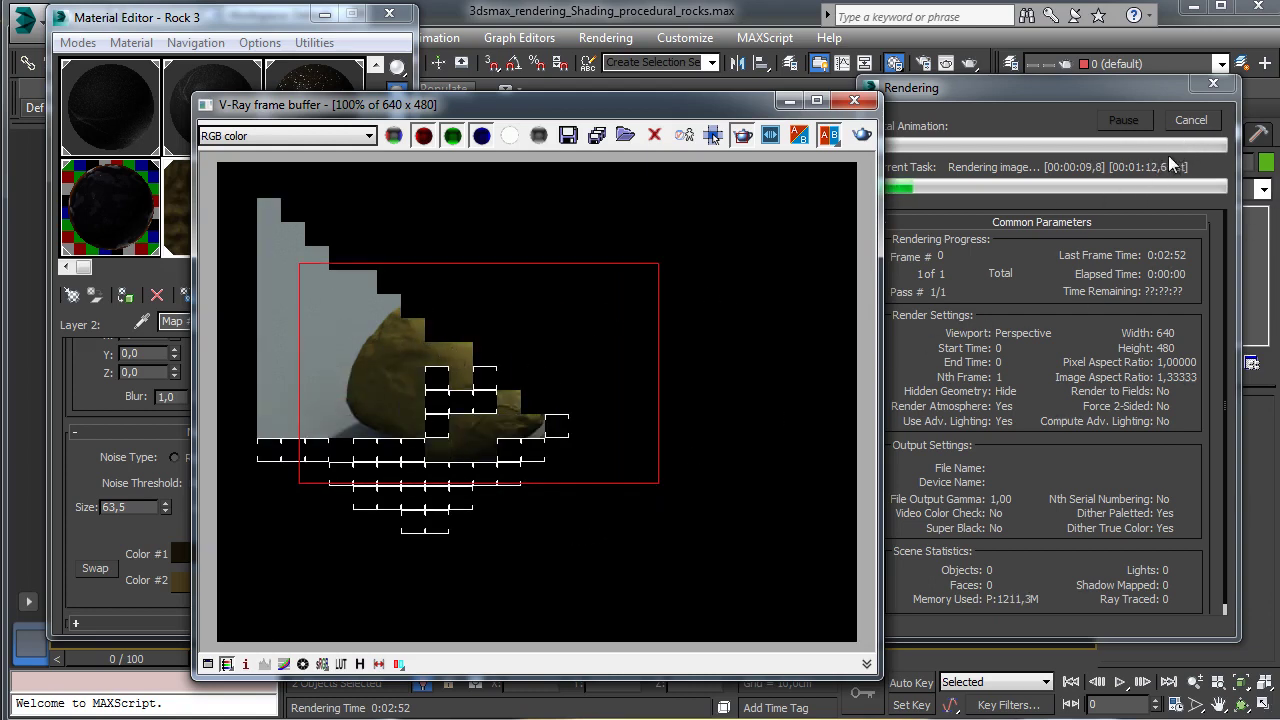
click(1192, 120)
click(854, 101)
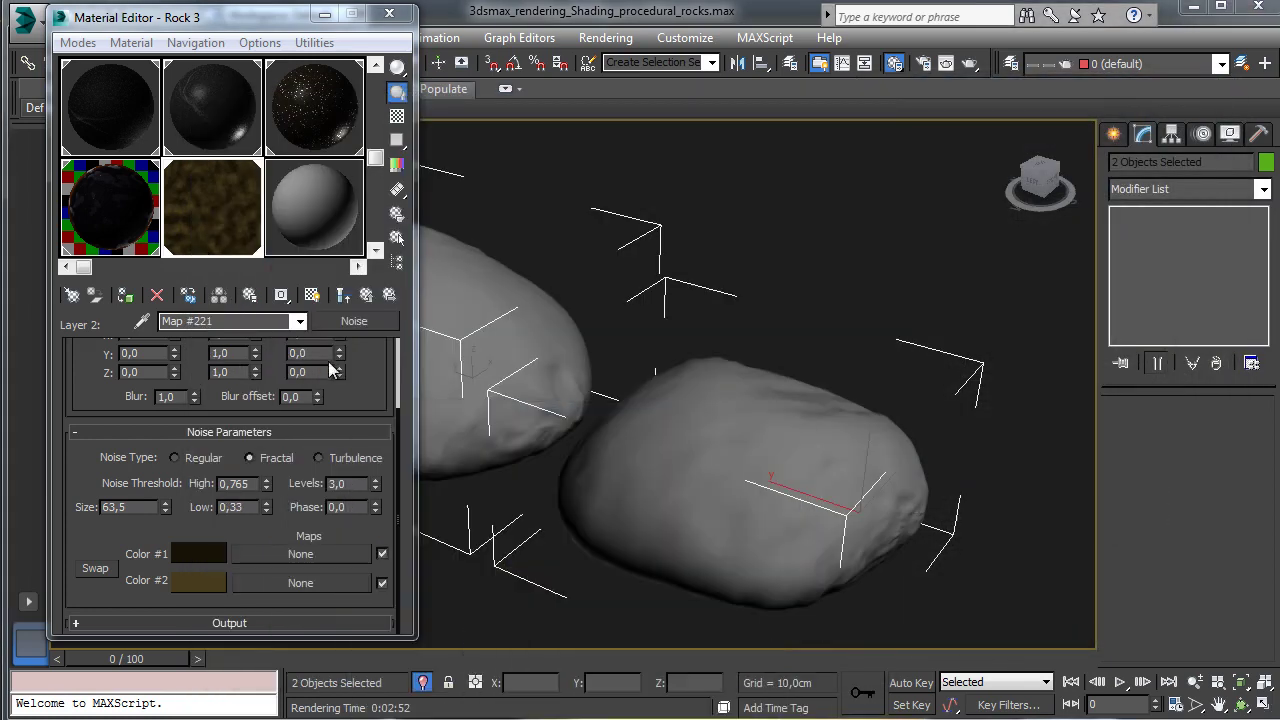
Step: Set the Layer 2 Noise map's size to 6 and its levels to 8
click(165, 507)
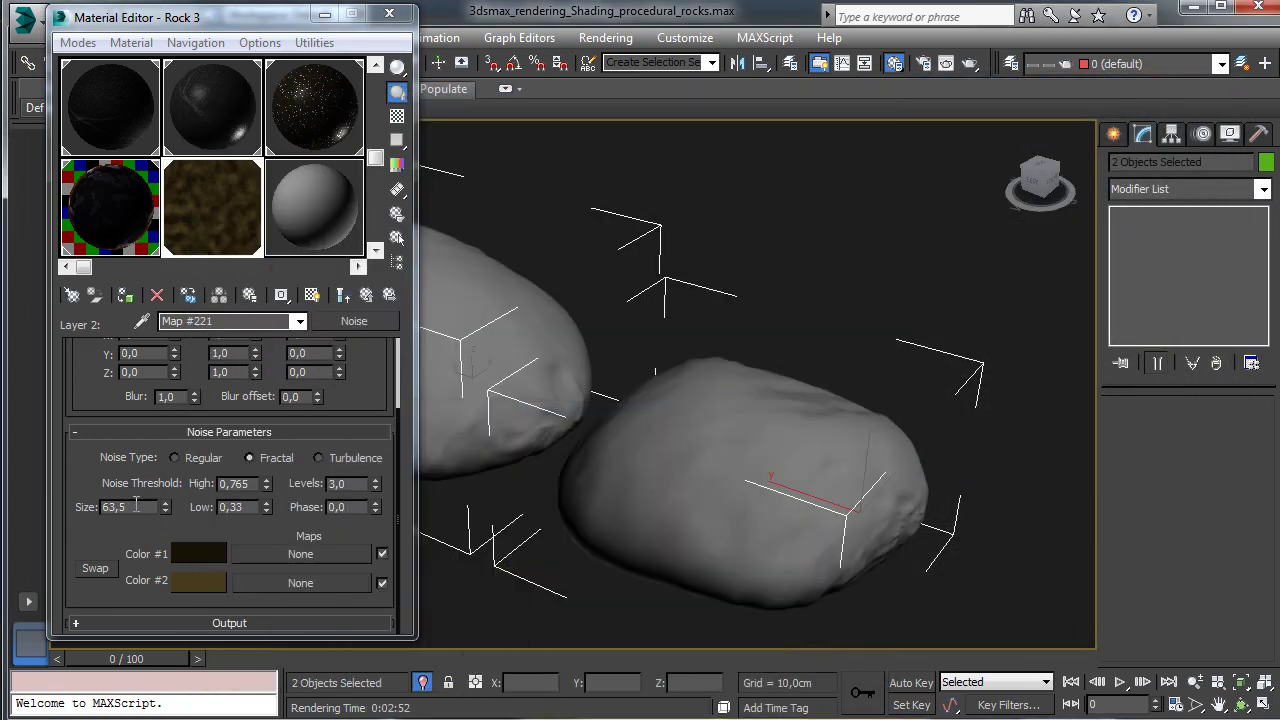
text(6)
key(Return)
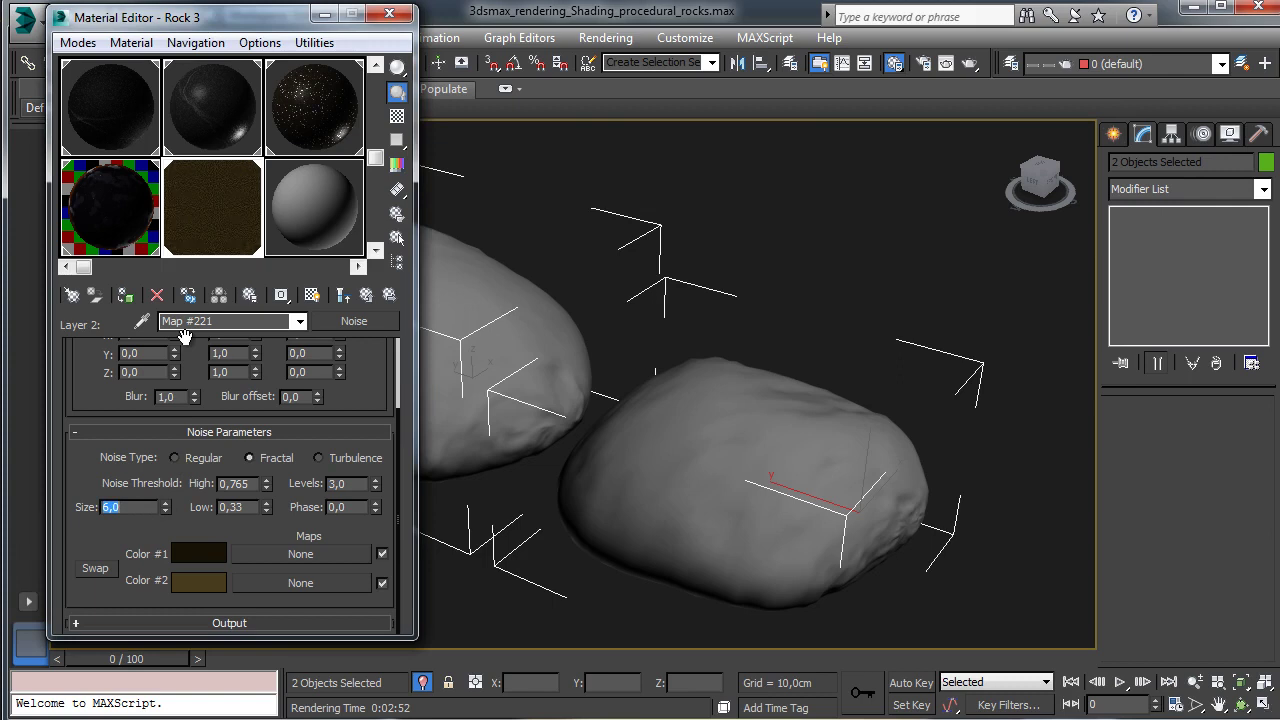
double_click(355, 484)
text(8)
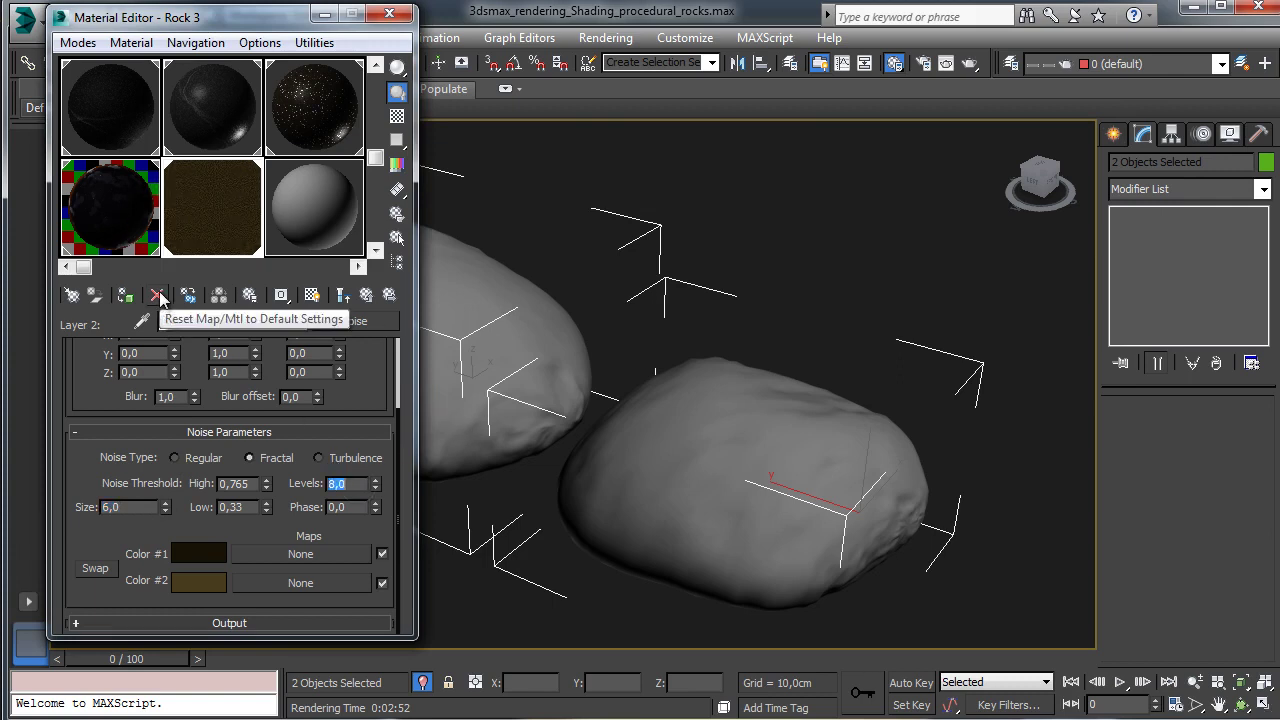
Step: Set Layer 2 of the Composite map to the Average blending mode and reopen its Noise map
click(342, 295)
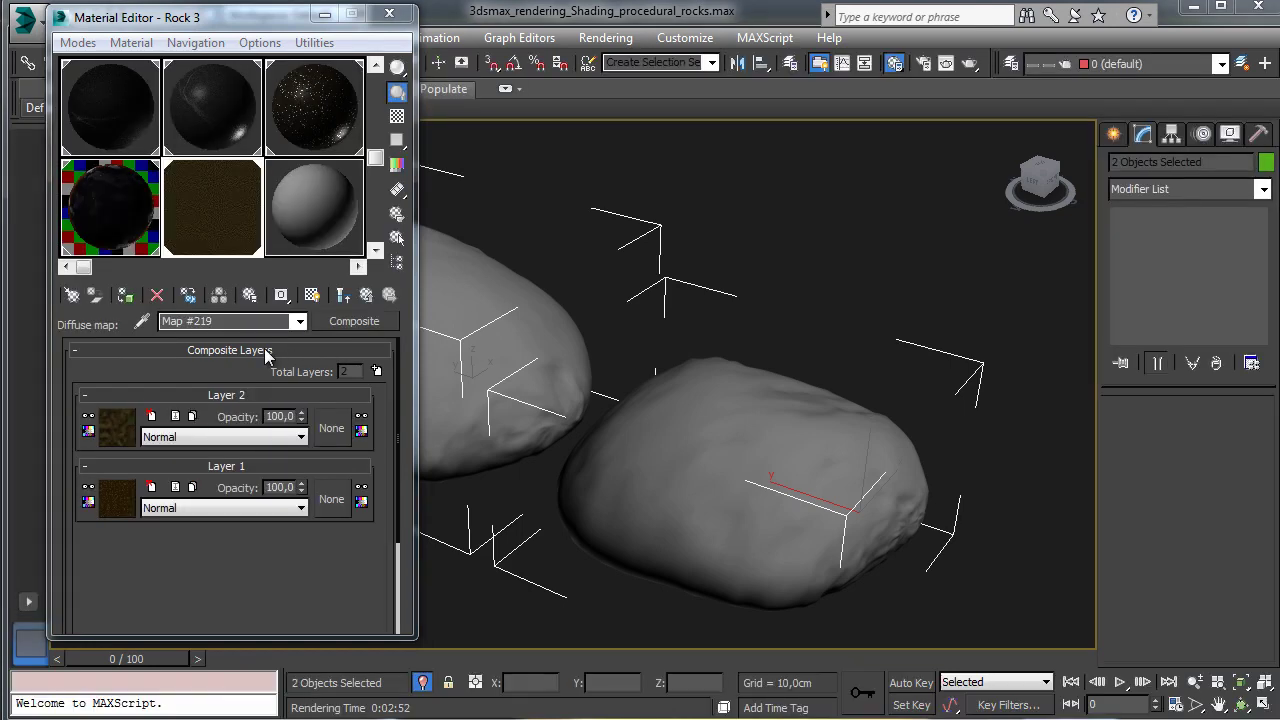
click(162, 437)
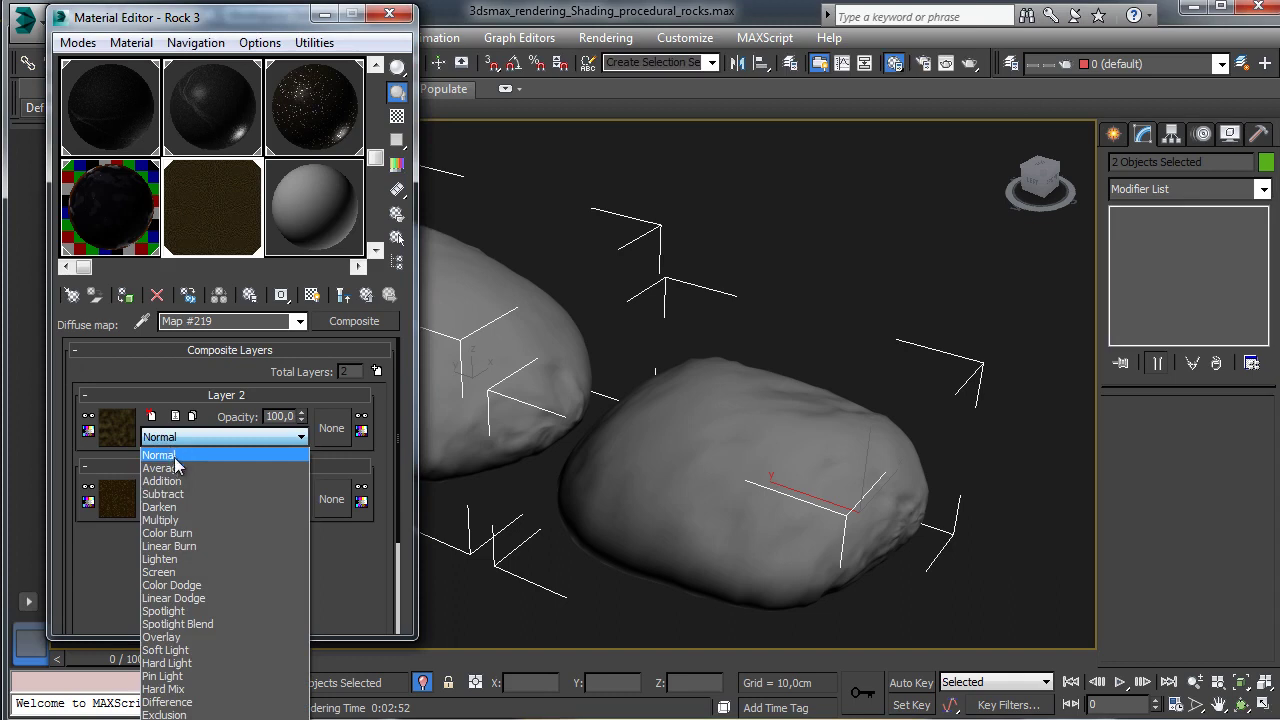
click(170, 468)
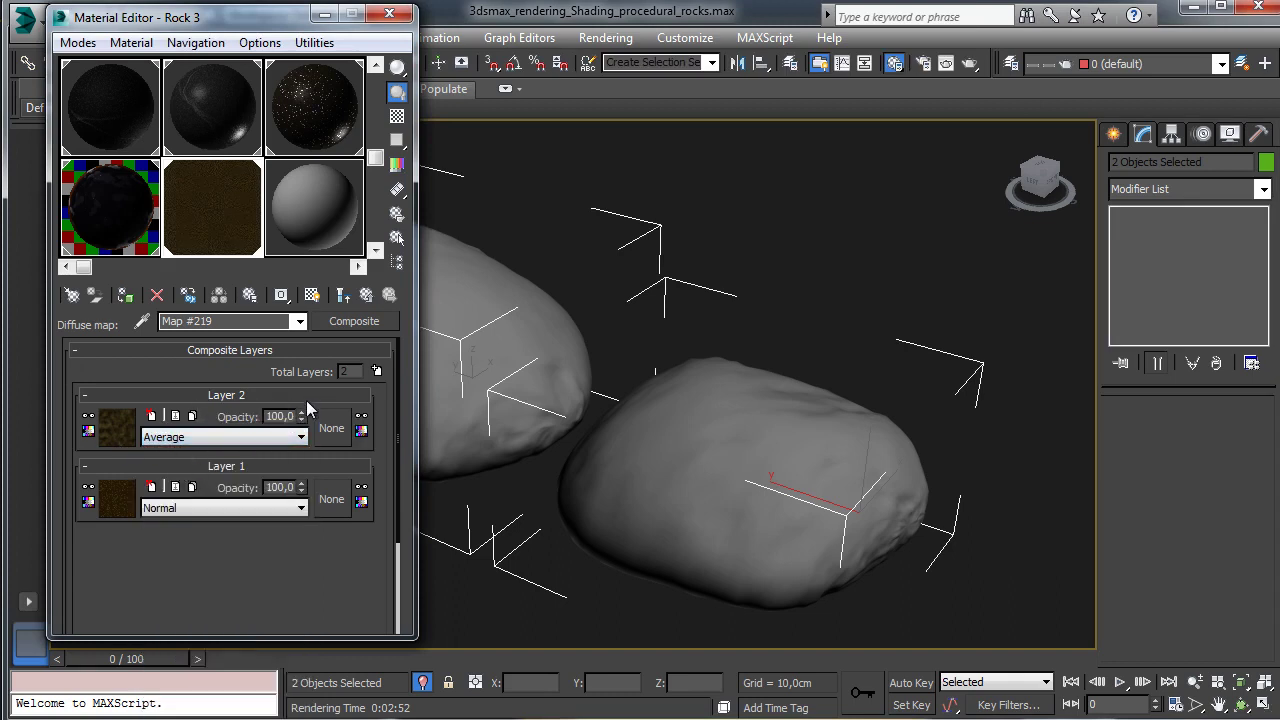
click(117, 427)
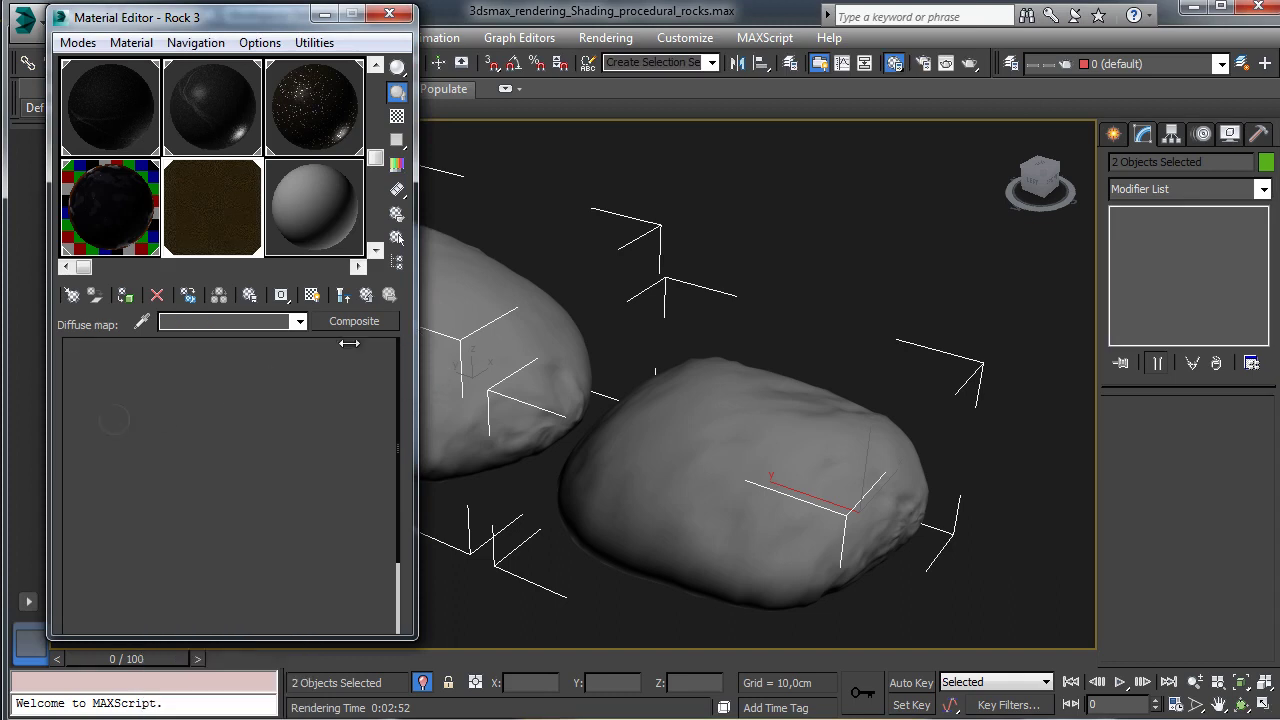
Step: Test-render the region with the averaged layers, cancel the render and return to the Material Editor
click(967, 66)
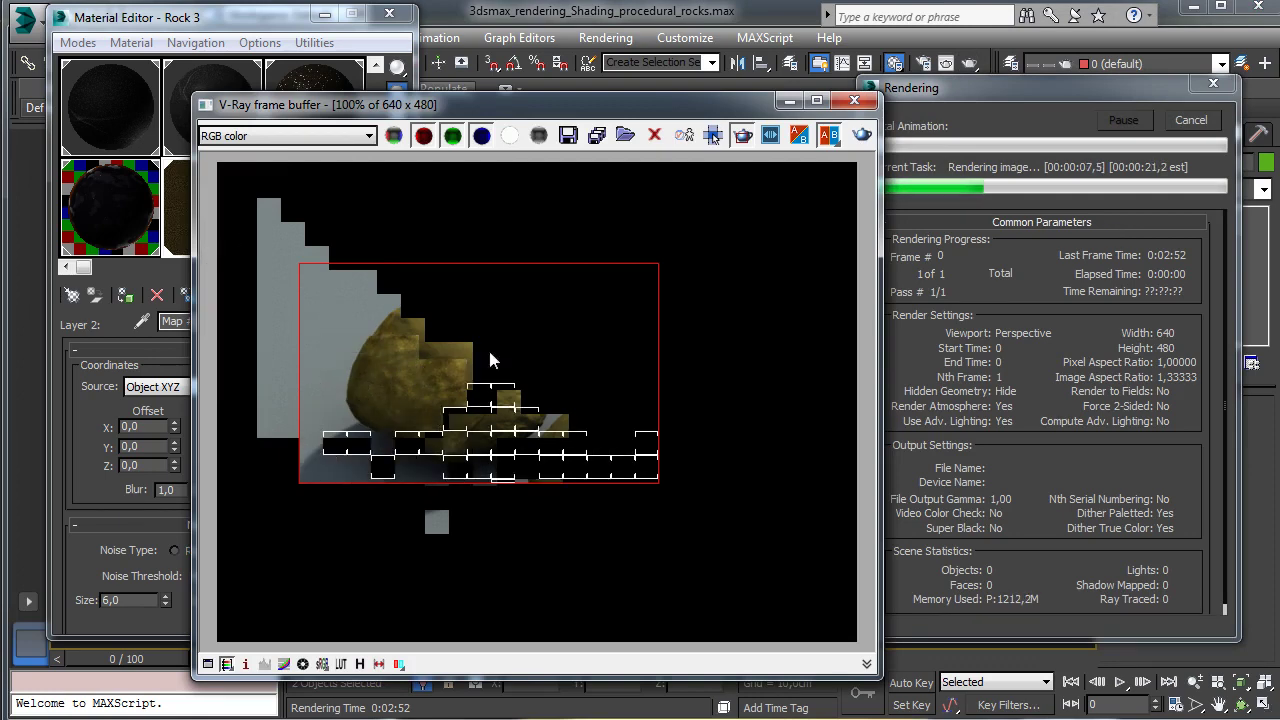
click(1190, 120)
click(265, 28)
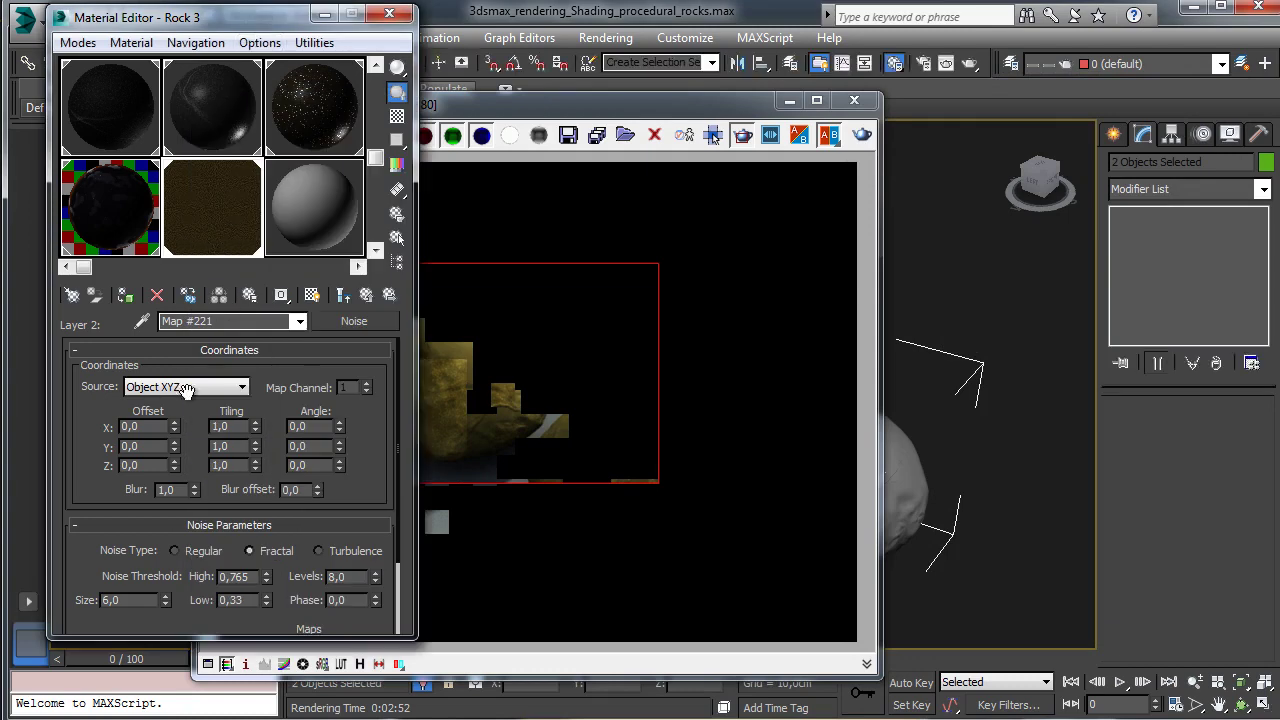
Step: Assign a nested Noise map to the Color #1 map slot of the Layer 2 Noise map
scroll(360, 490, down, 3)
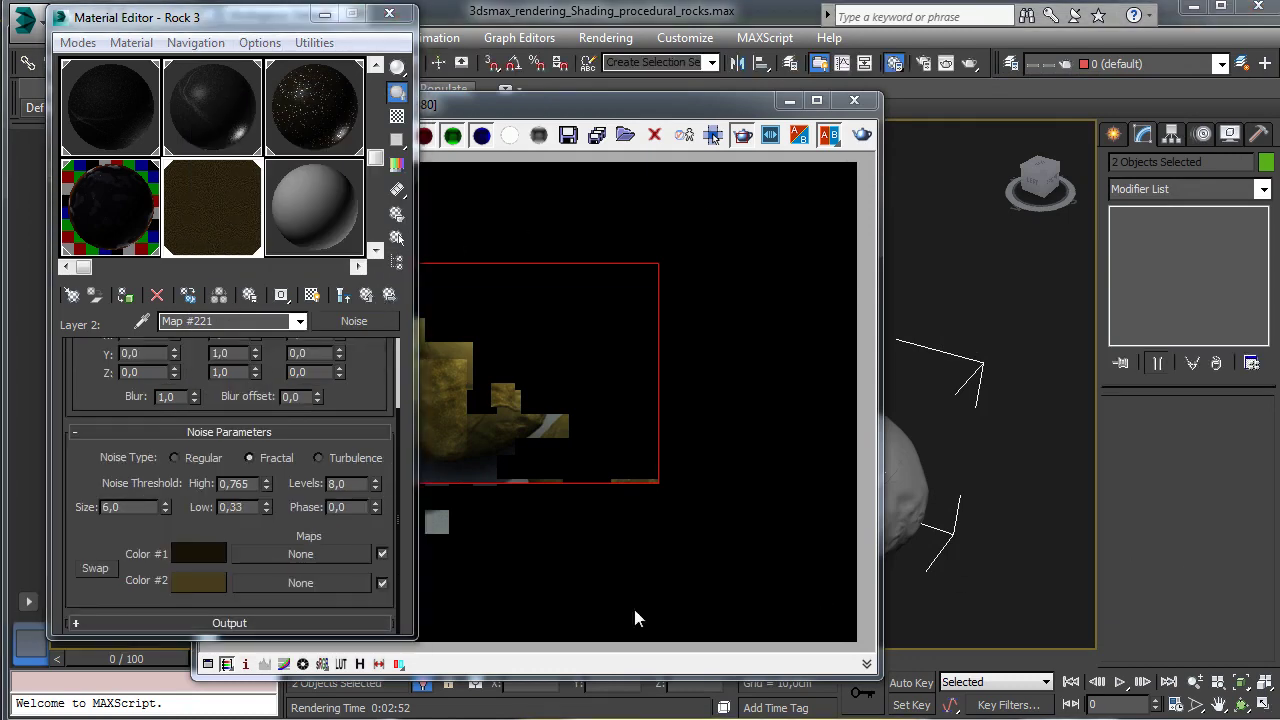
click(265, 553)
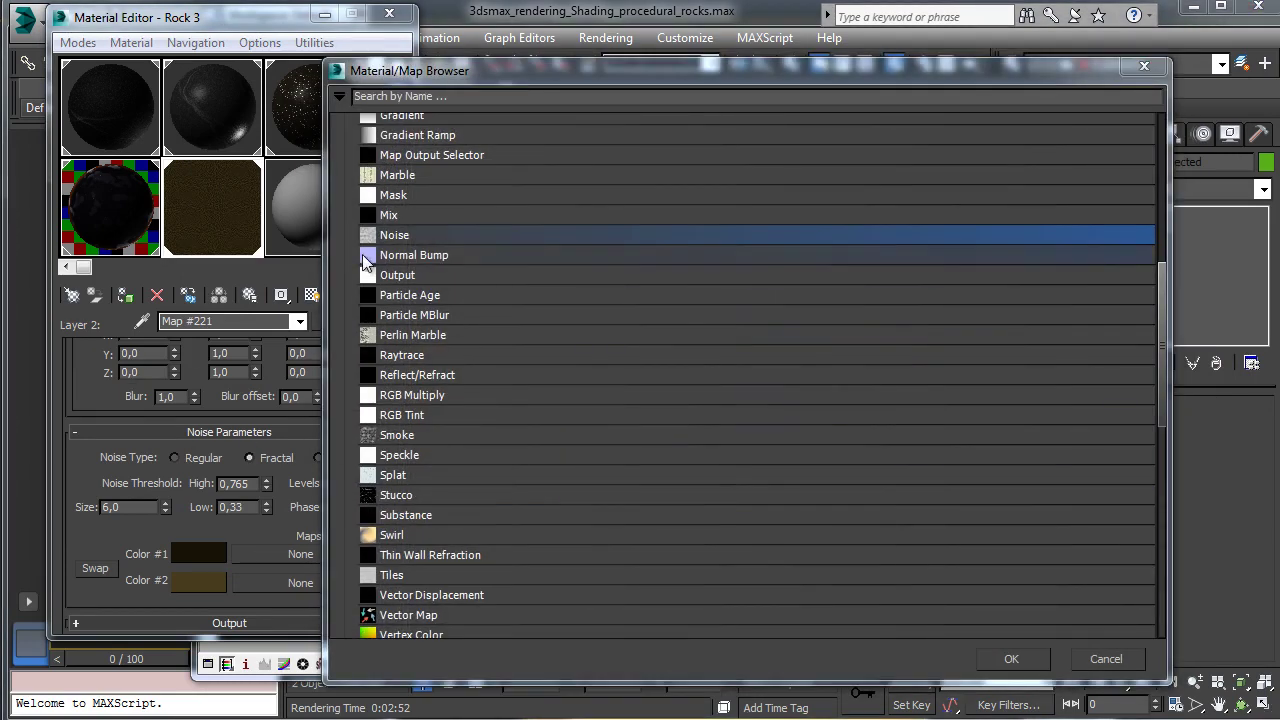
click(1008, 657)
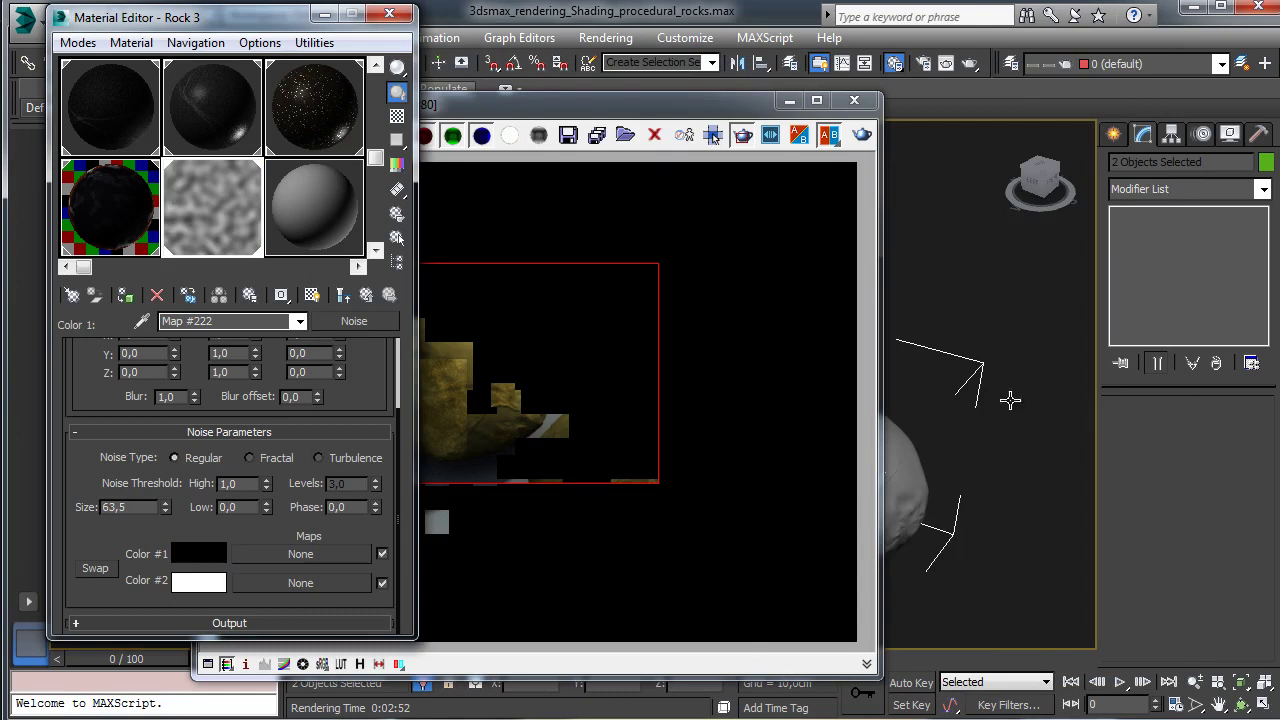
Step: Set the nested Noise map to the Turbulence type with a High threshold of 0,535 and 8 levels
click(346, 459)
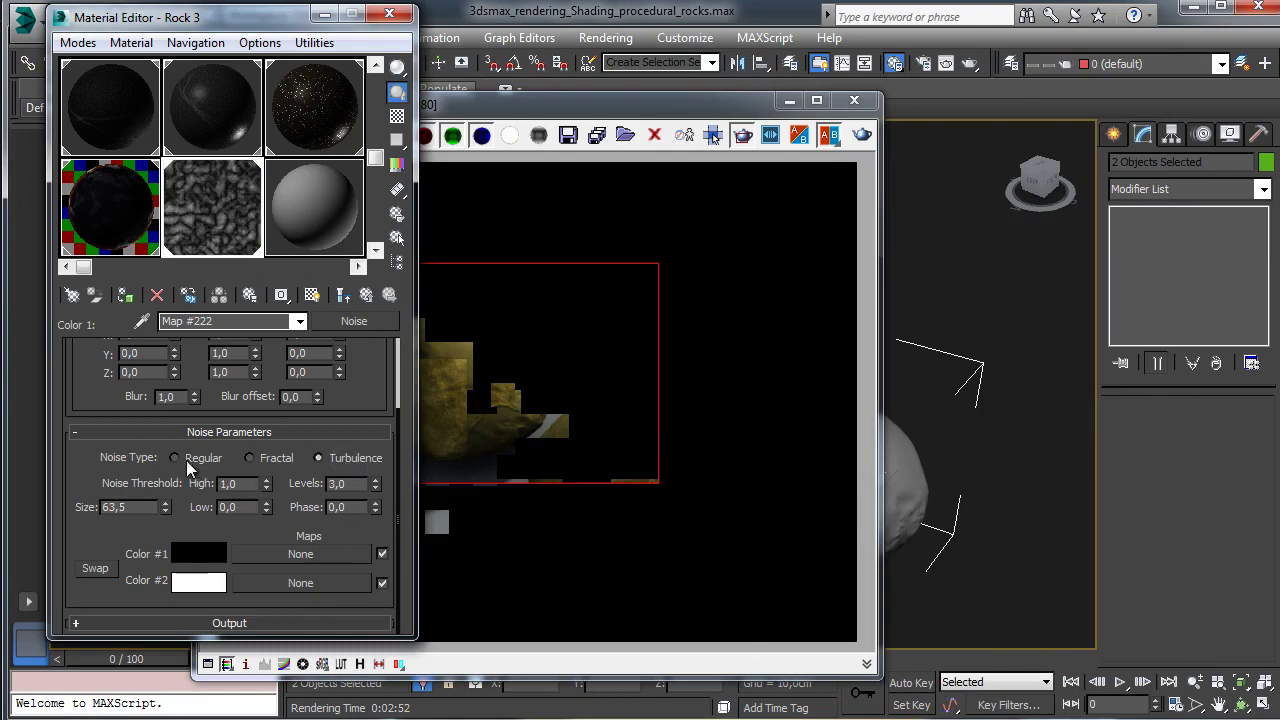
double_click(230, 483)
key(Return)
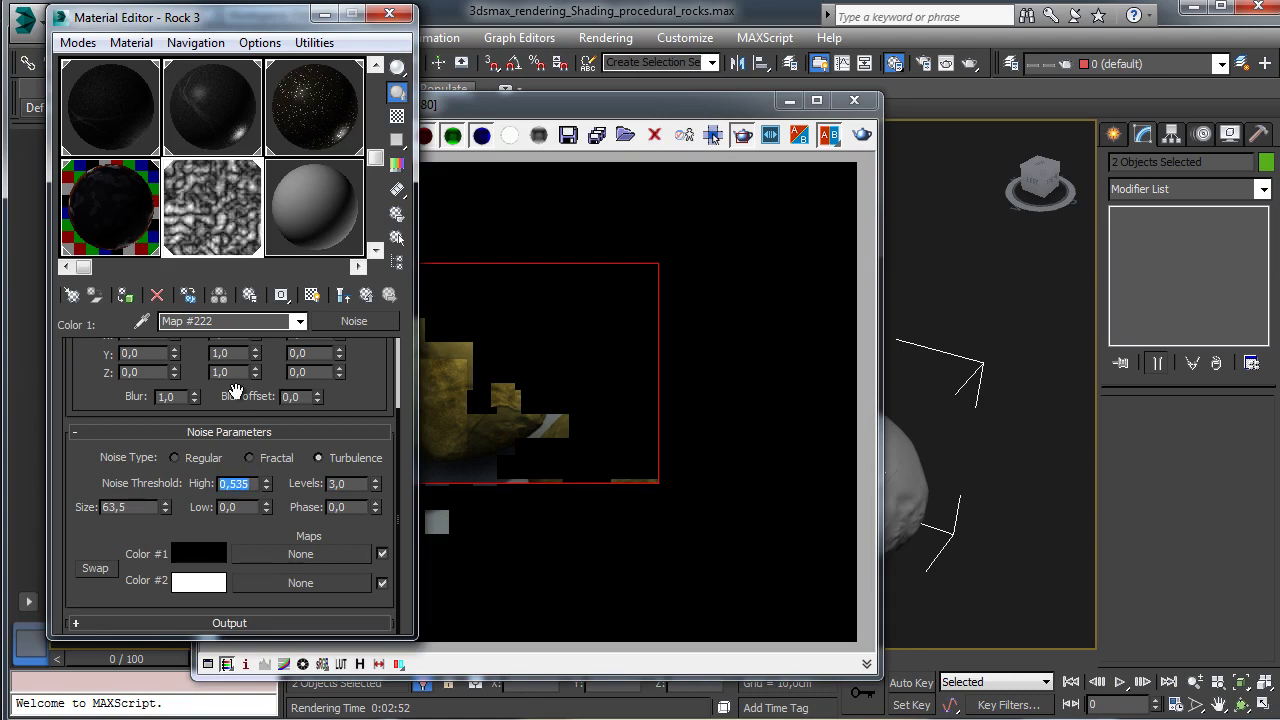
double_click(352, 484)
key(Return)
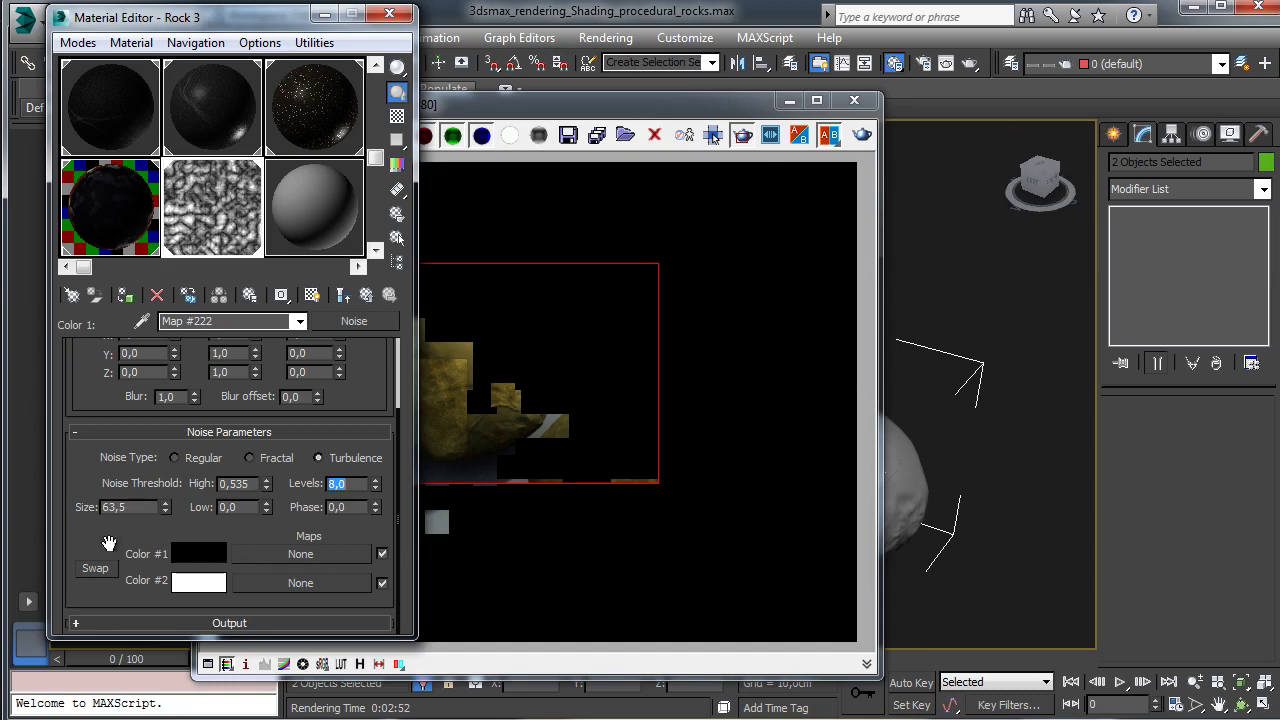
Step: Set the nested Noise map's Color #1 to brown, RGB 78, 62, 34
click(197, 553)
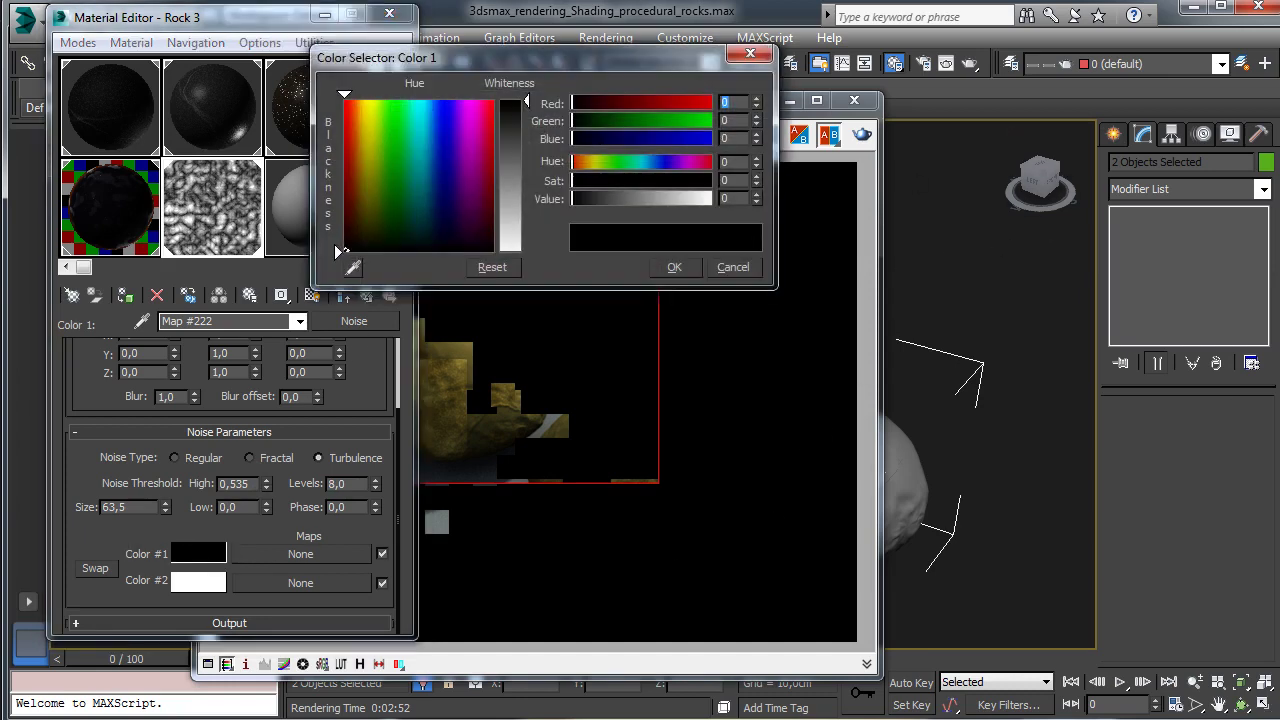
text(78)
key(Tab)
text(6)
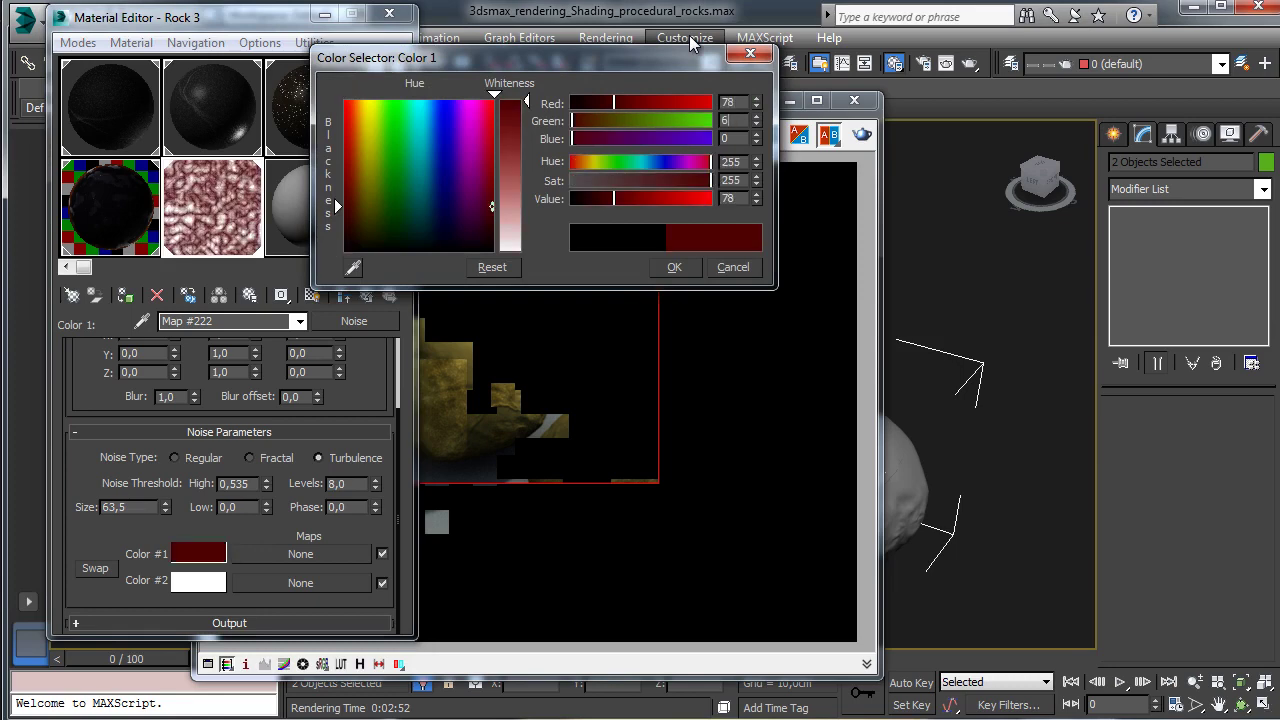
text(2)
key(Tab)
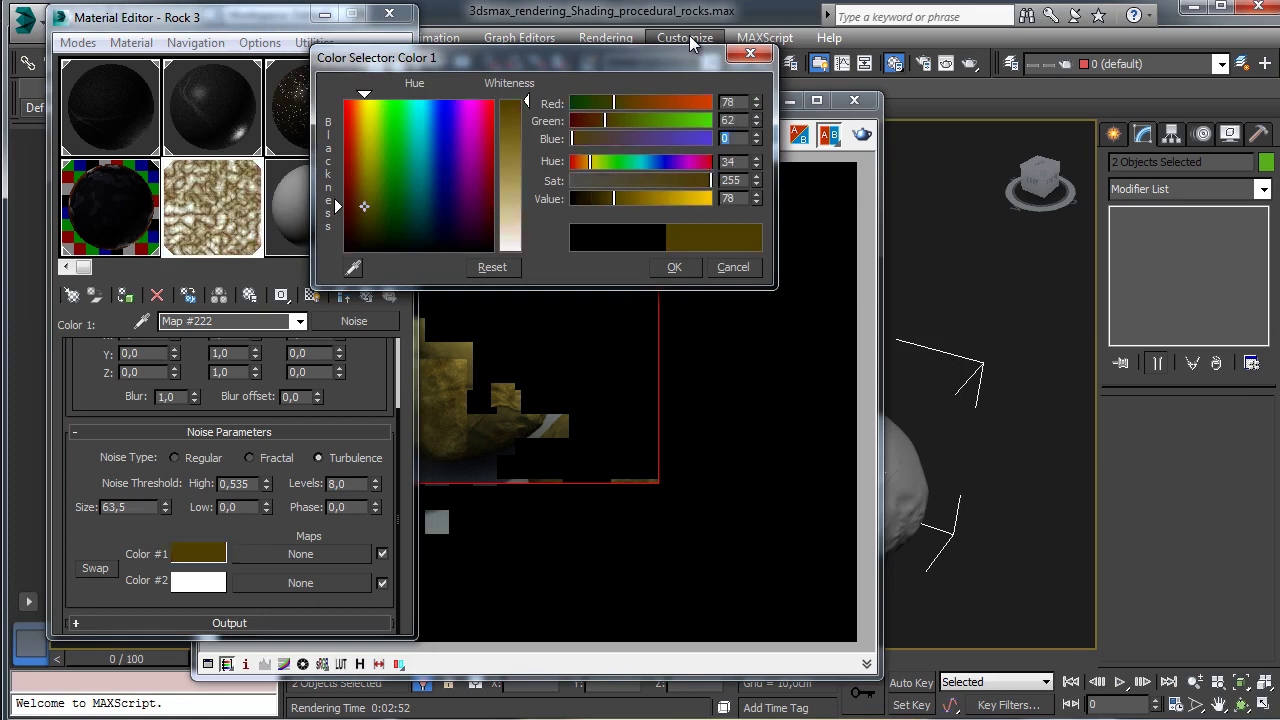
text(34)
key(Tab)
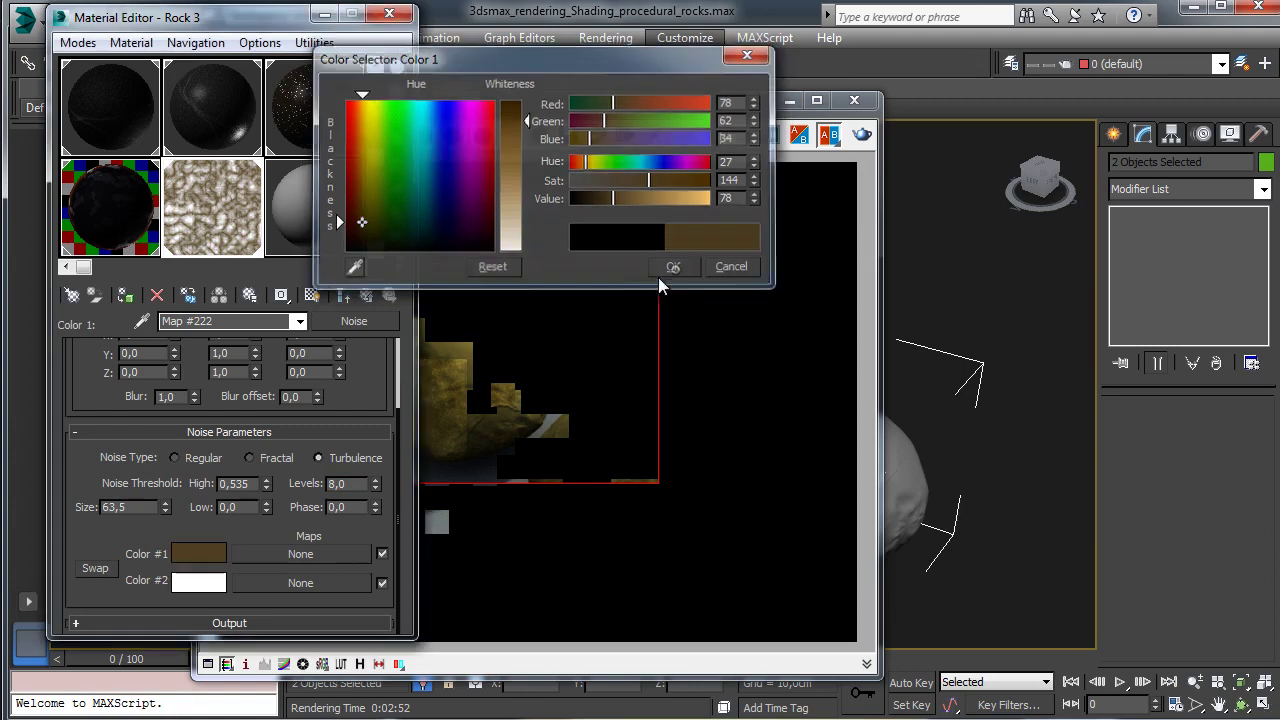
click(662, 270)
Step: Set the nested Noise map's Color #2 to very dark brown, RGB 27, 17, 12
click(205, 584)
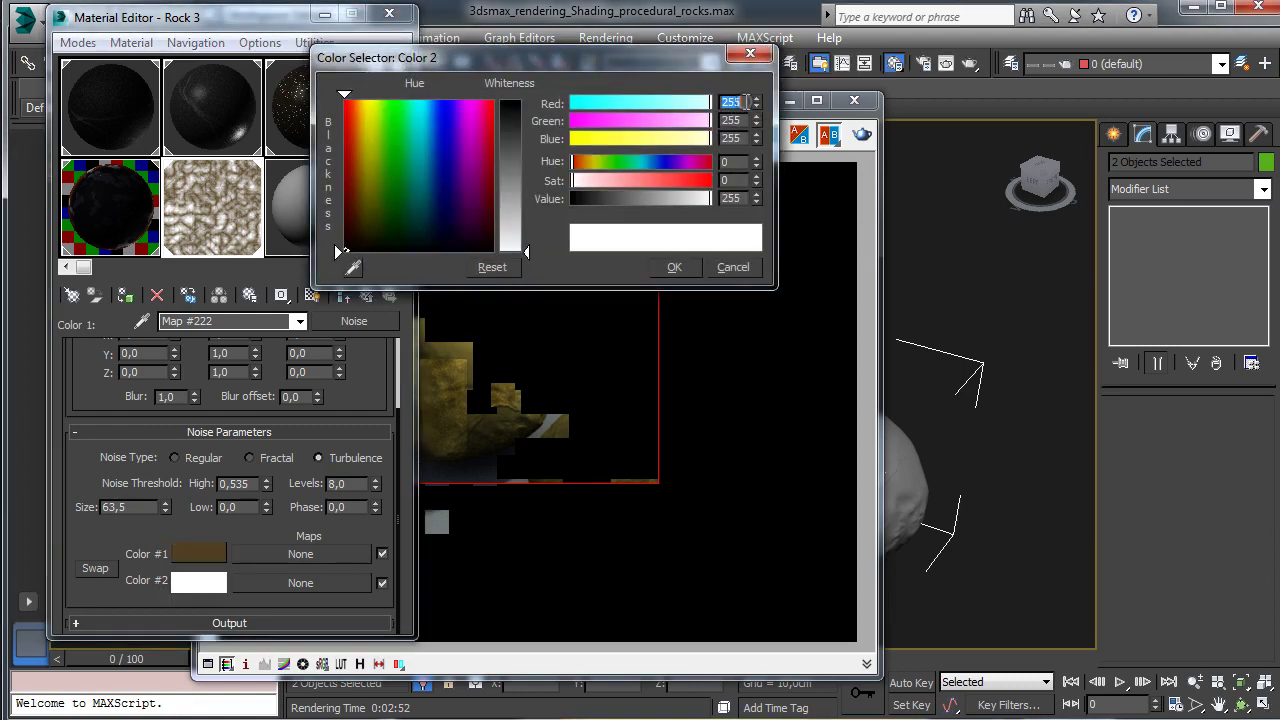
text(27)
key(Tab)
text(17)
key(Tab)
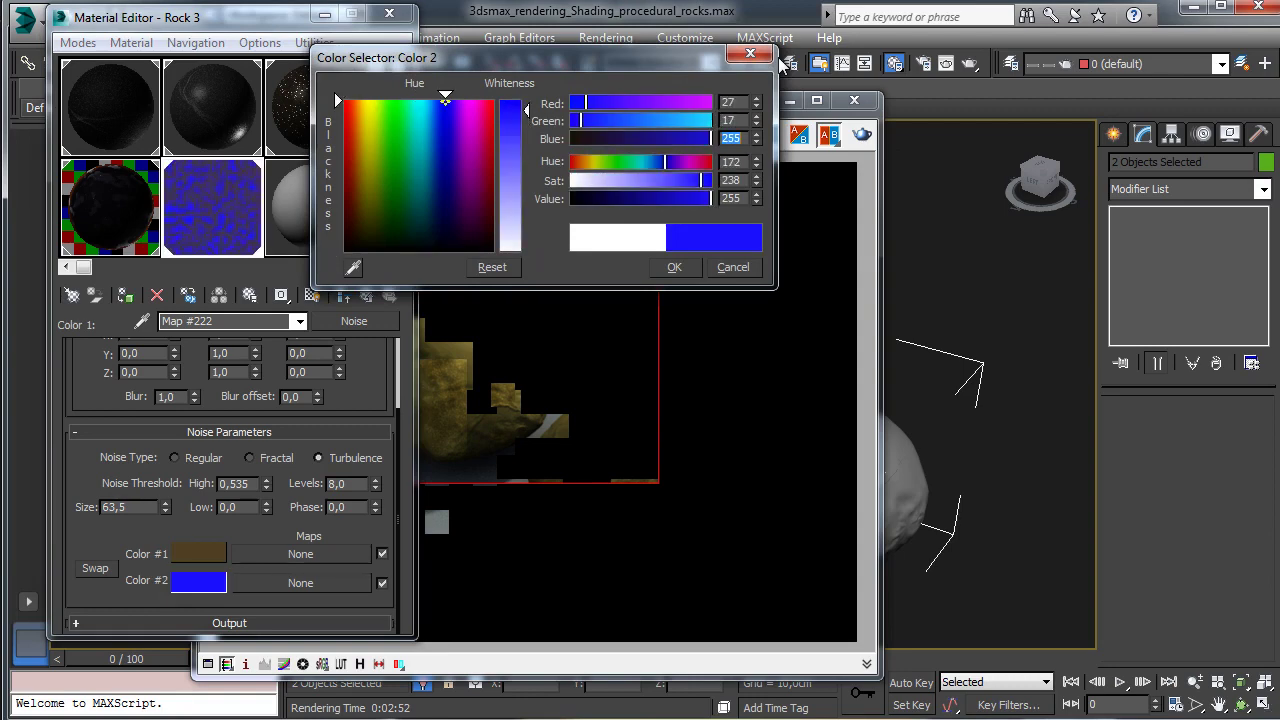
text(12)
key(Return)
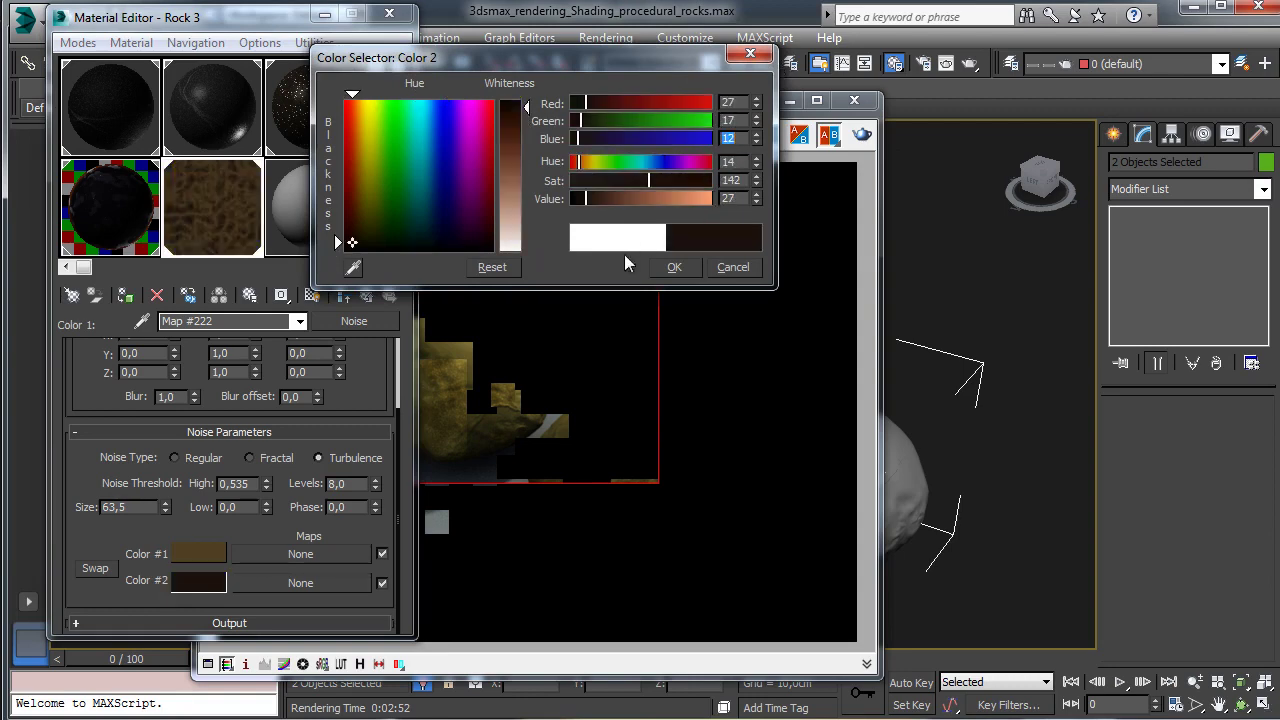
click(673, 270)
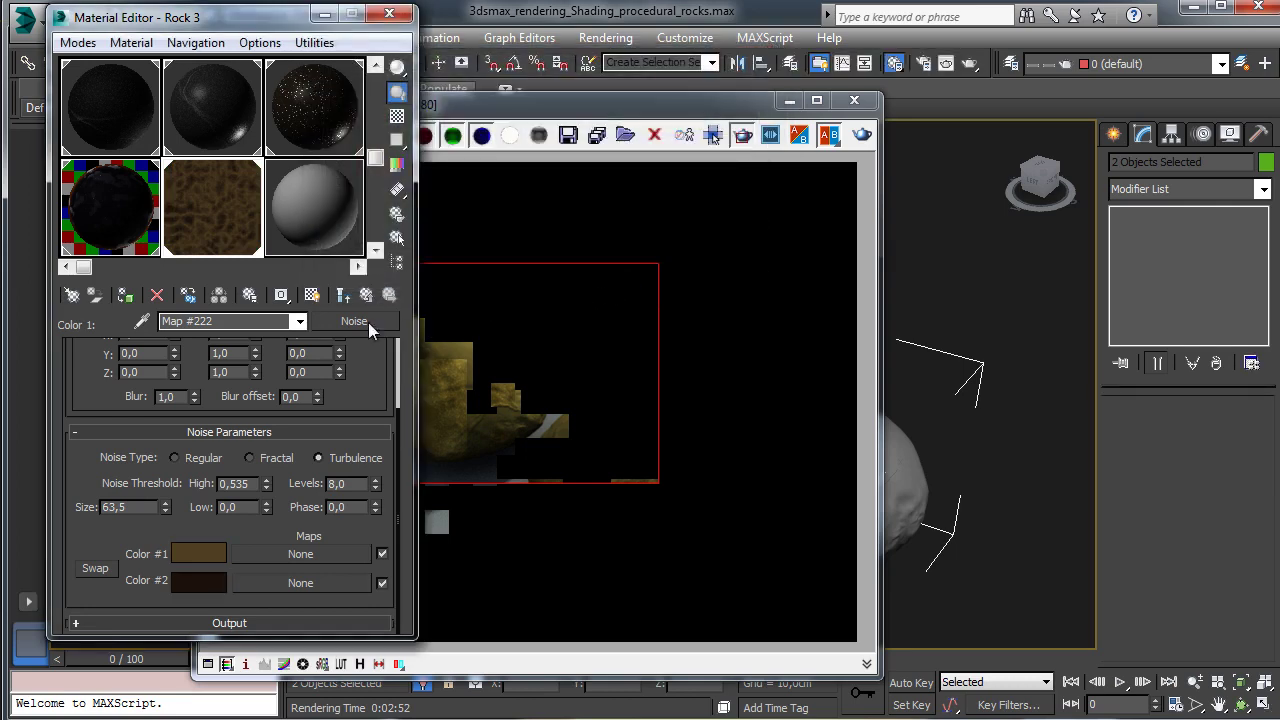
Step: Set the size of the nested Noise map to 5,0
double_click(130, 508)
text(5)
key(Return)
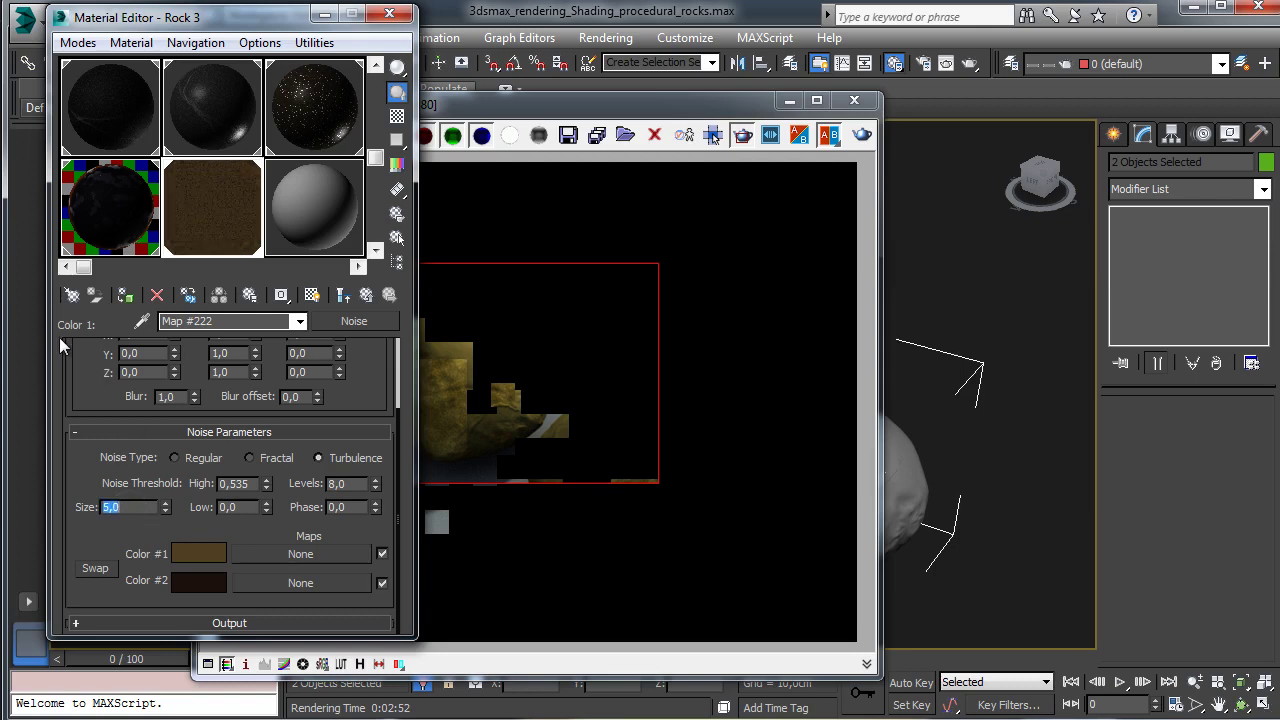
Step: Return to the Composite diffuse map and render the marked region to preview the rocks
click(367, 294)
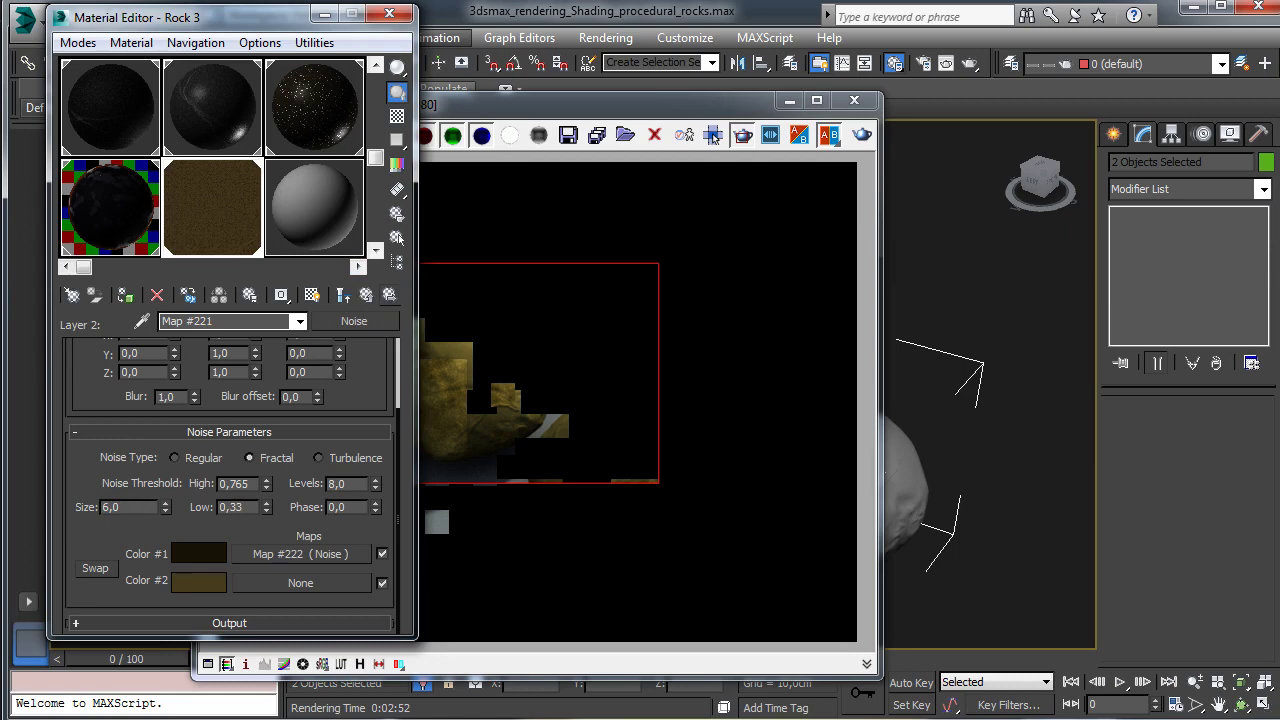
click(367, 295)
click(862, 140)
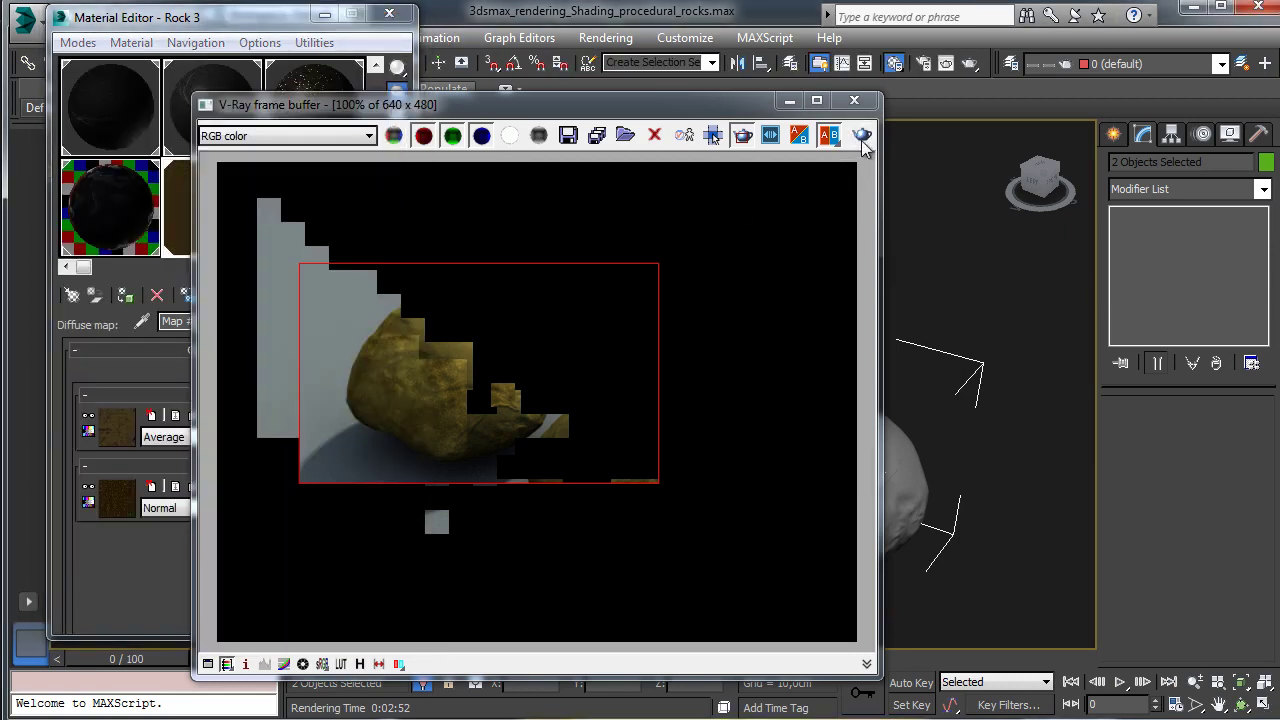
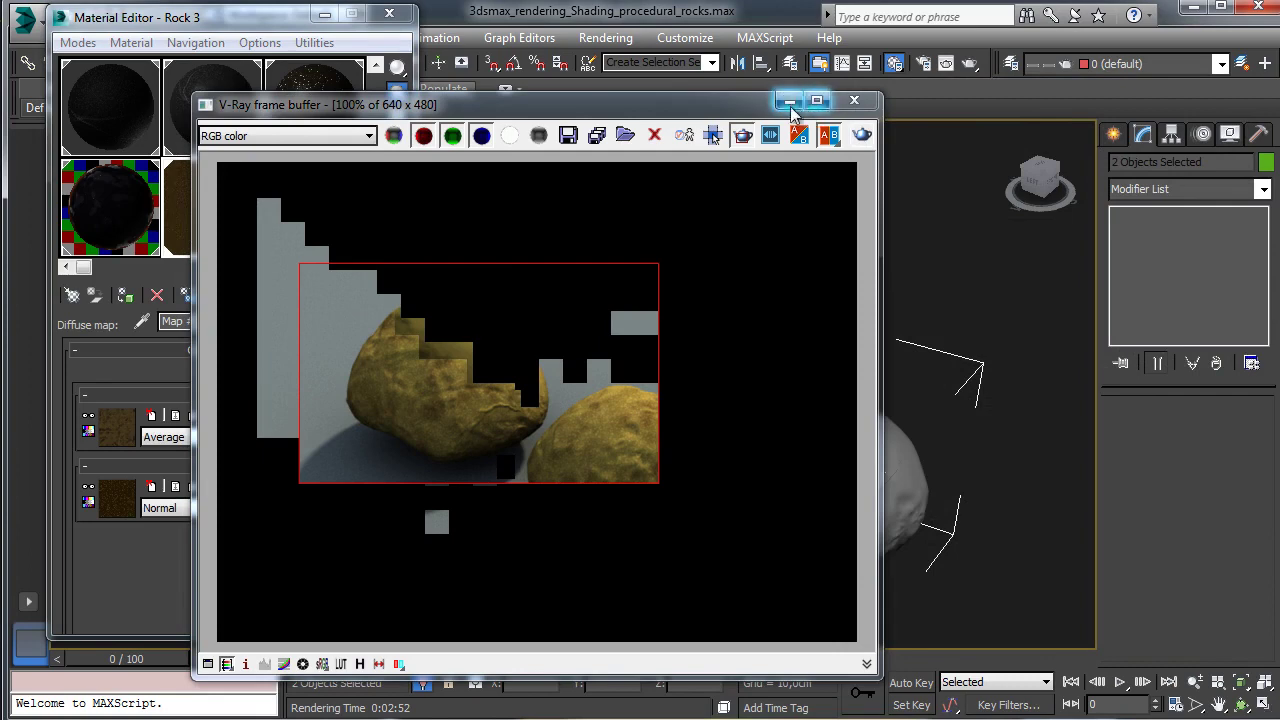
click(786, 101)
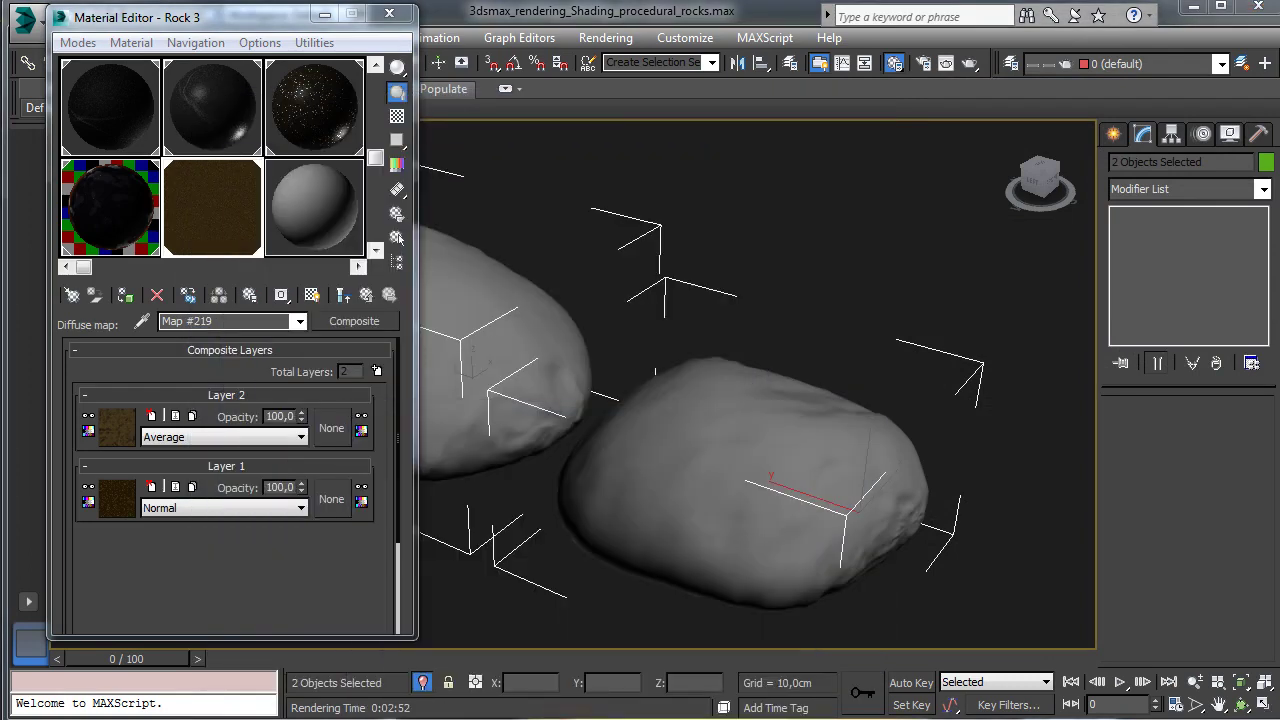
Step: Add Layer 3 to the Composite map and paste into it the Gradient Ramp copied from Layer 8 of Peeble 3's diffuse Composite
click(376, 371)
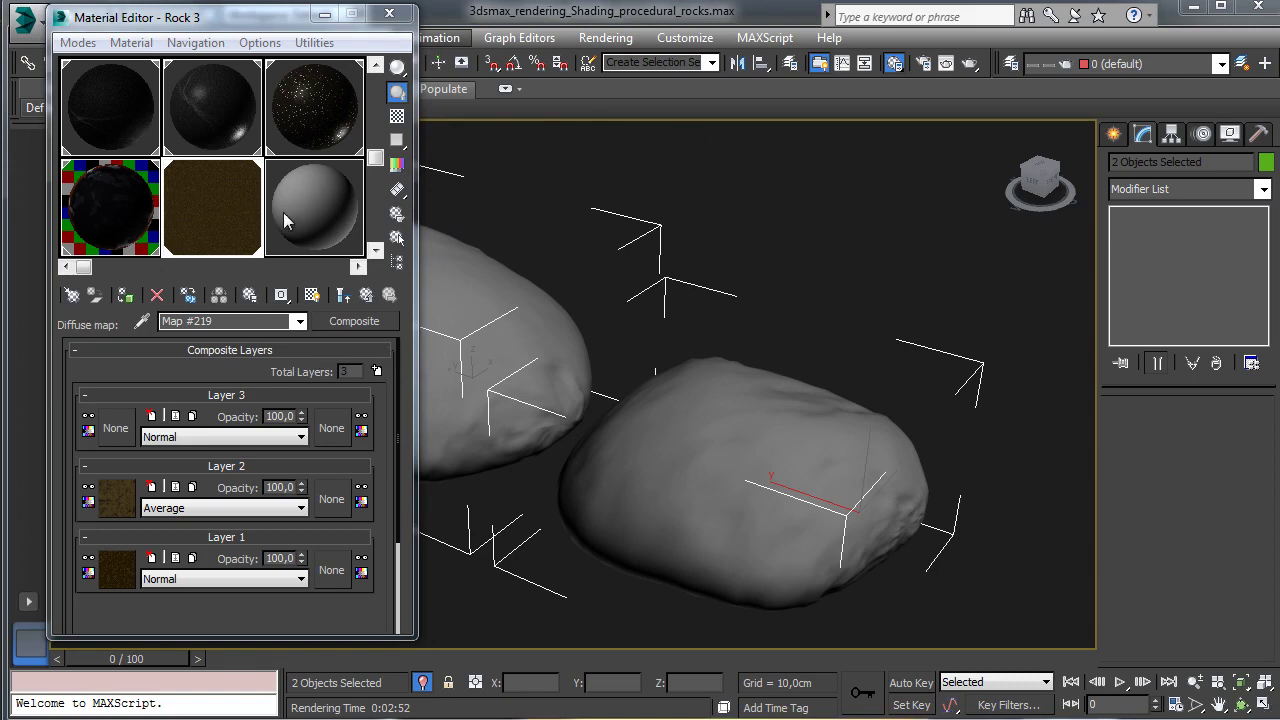
click(210, 110)
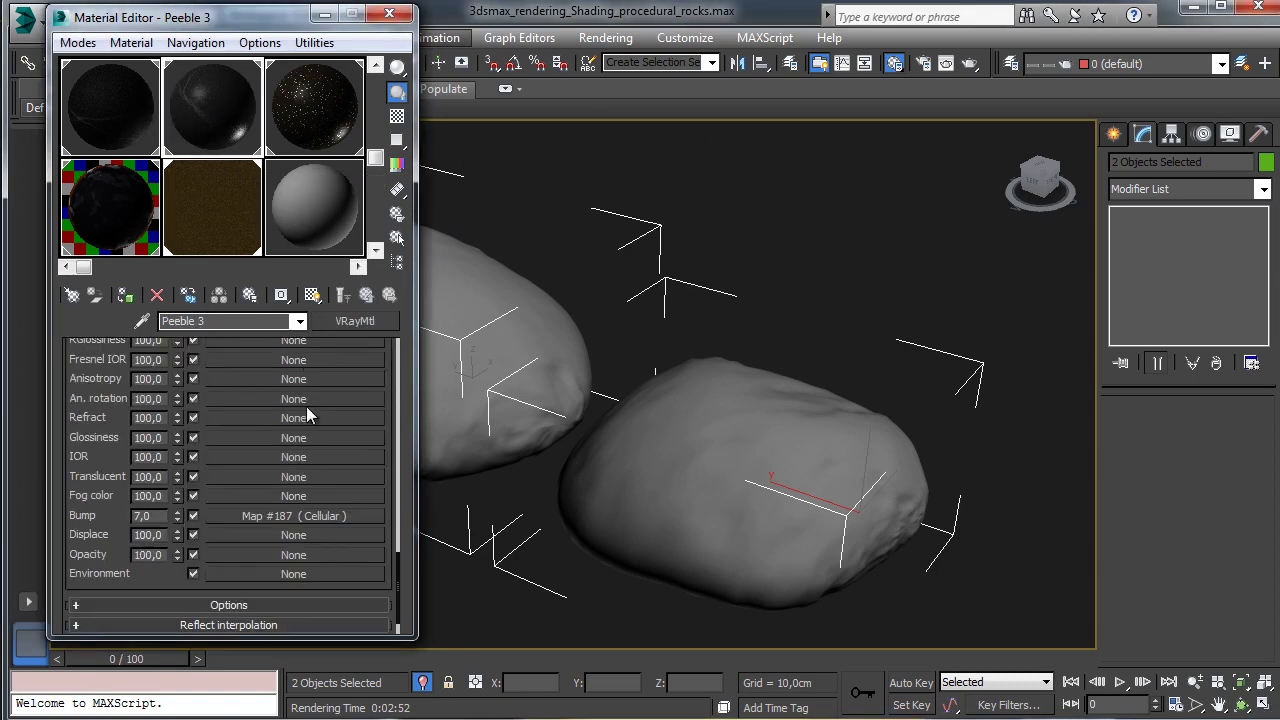
scroll(383, 406, up, 5)
scroll(318, 445, down, 10)
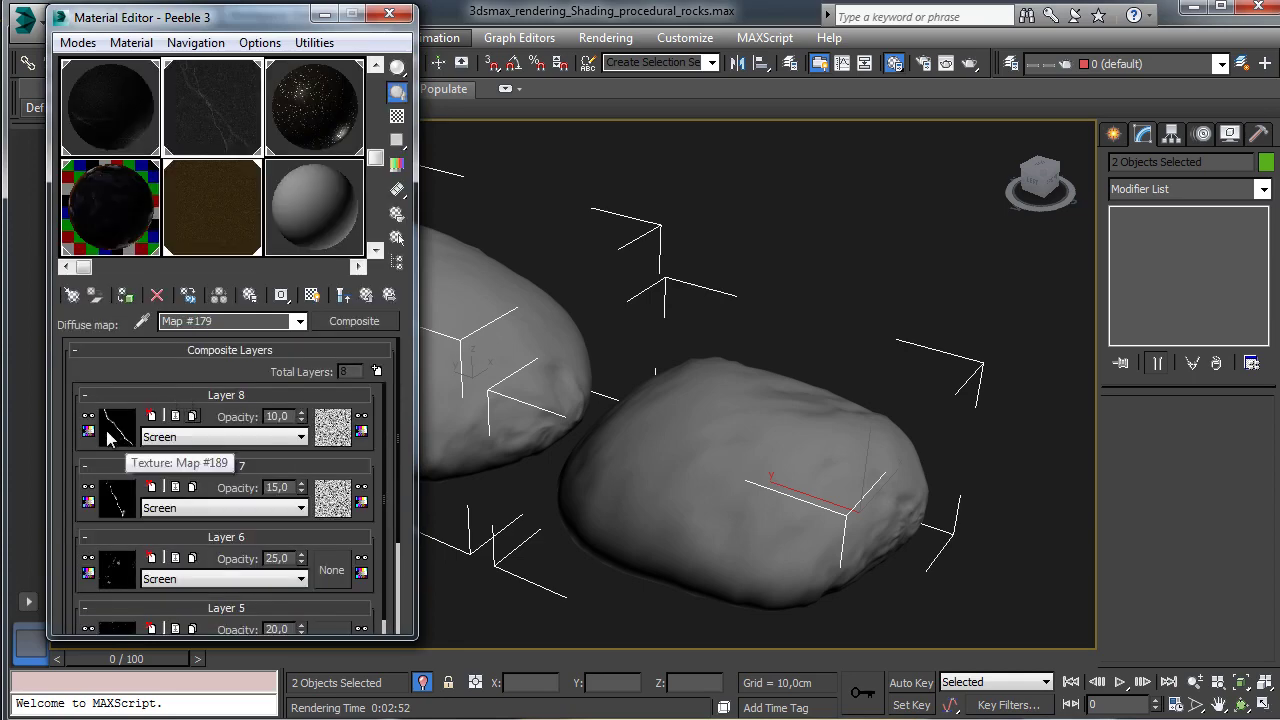
right_click(112, 436)
click(155, 465)
click(223, 204)
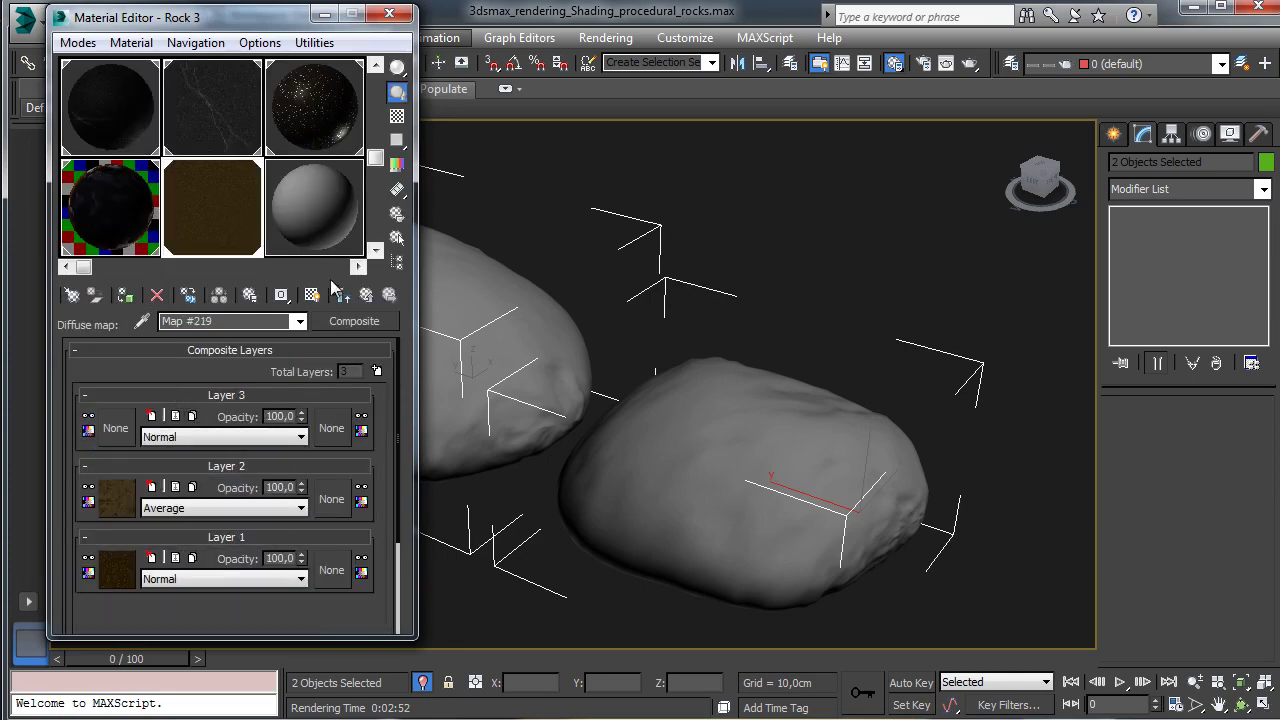
right_click(127, 420)
click(150, 425)
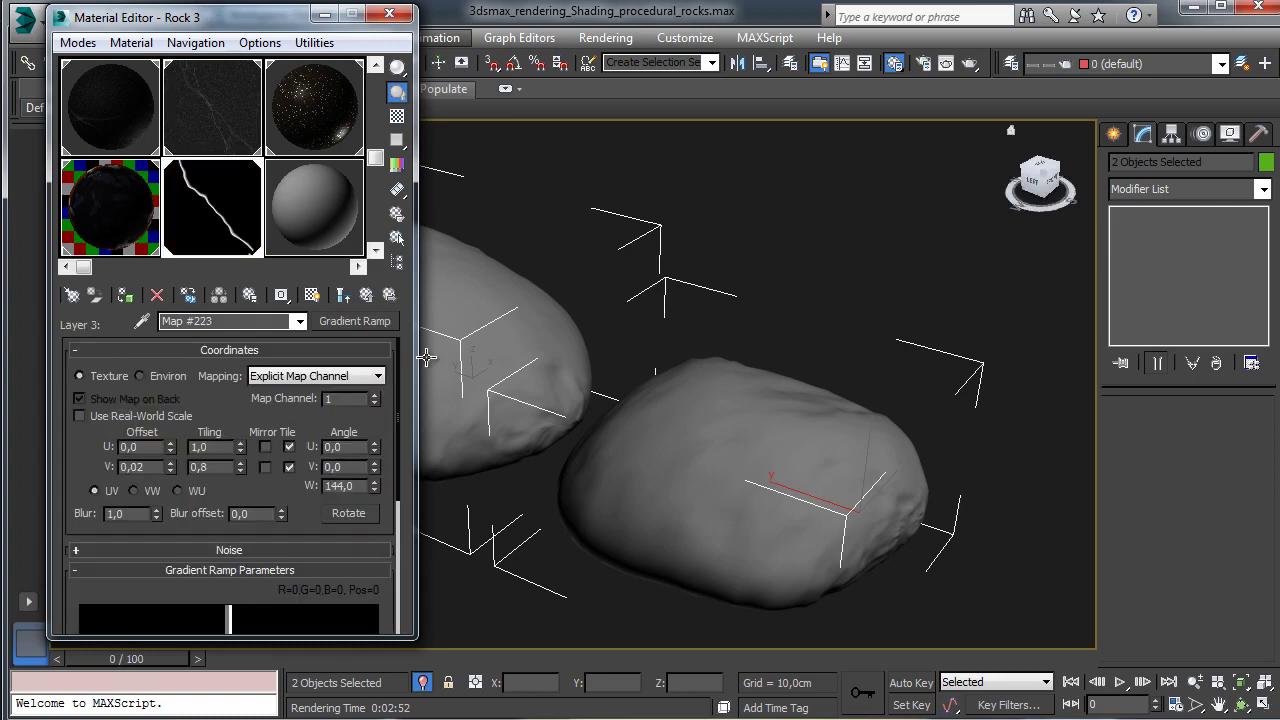
Step: Show the Layer 3 Gradient Ramp on the rocks in the viewport and set its U and V tiling to 8,0
scroll(232, 412, down, 2)
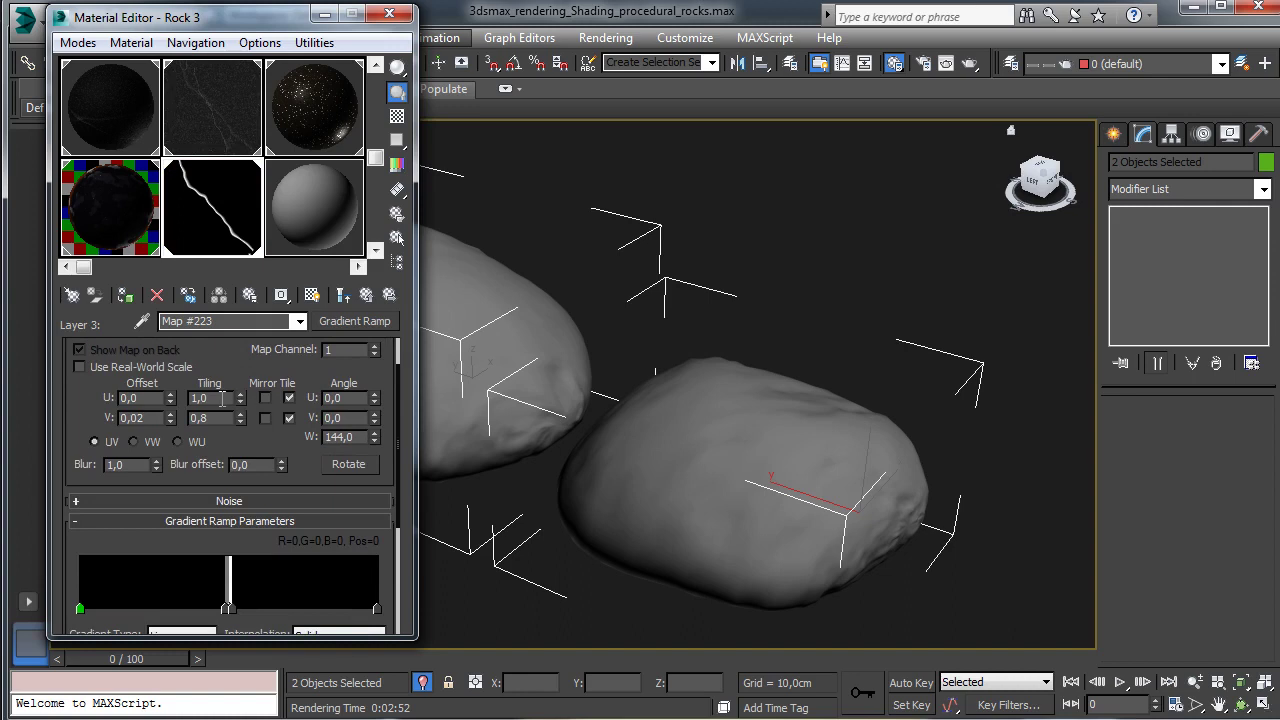
click(312, 294)
double_click(215, 398)
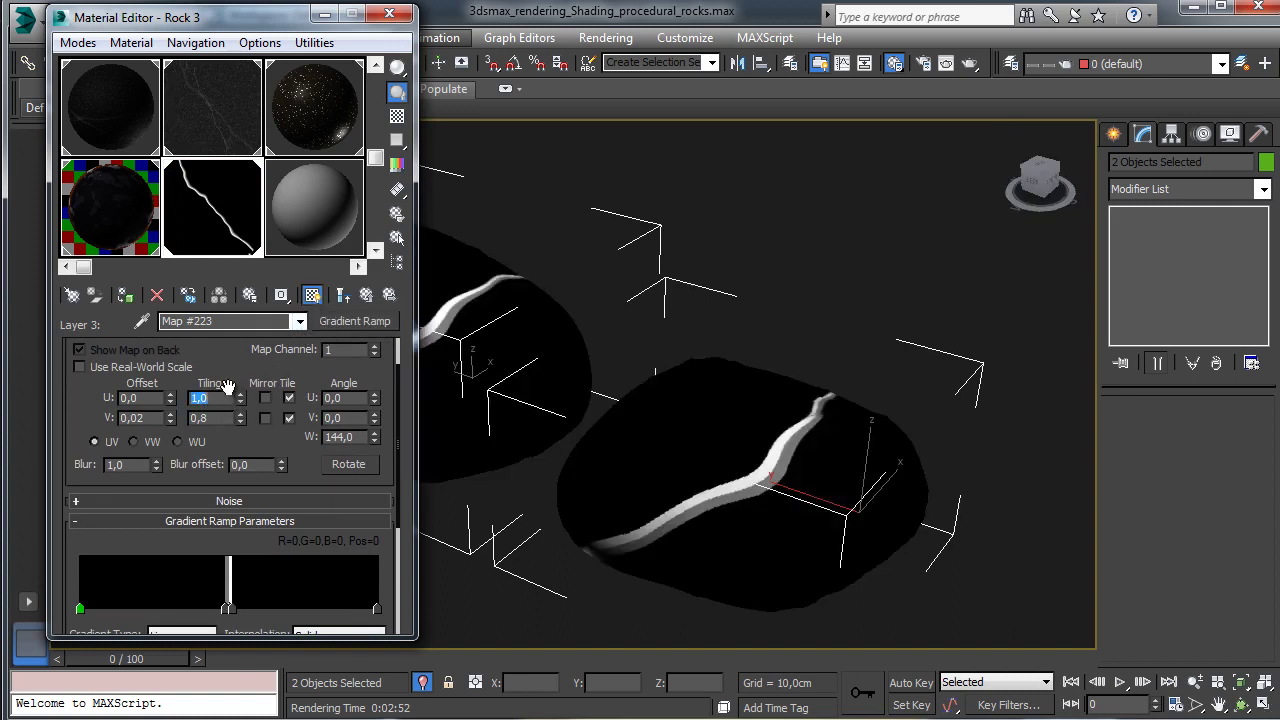
double_click(213, 416)
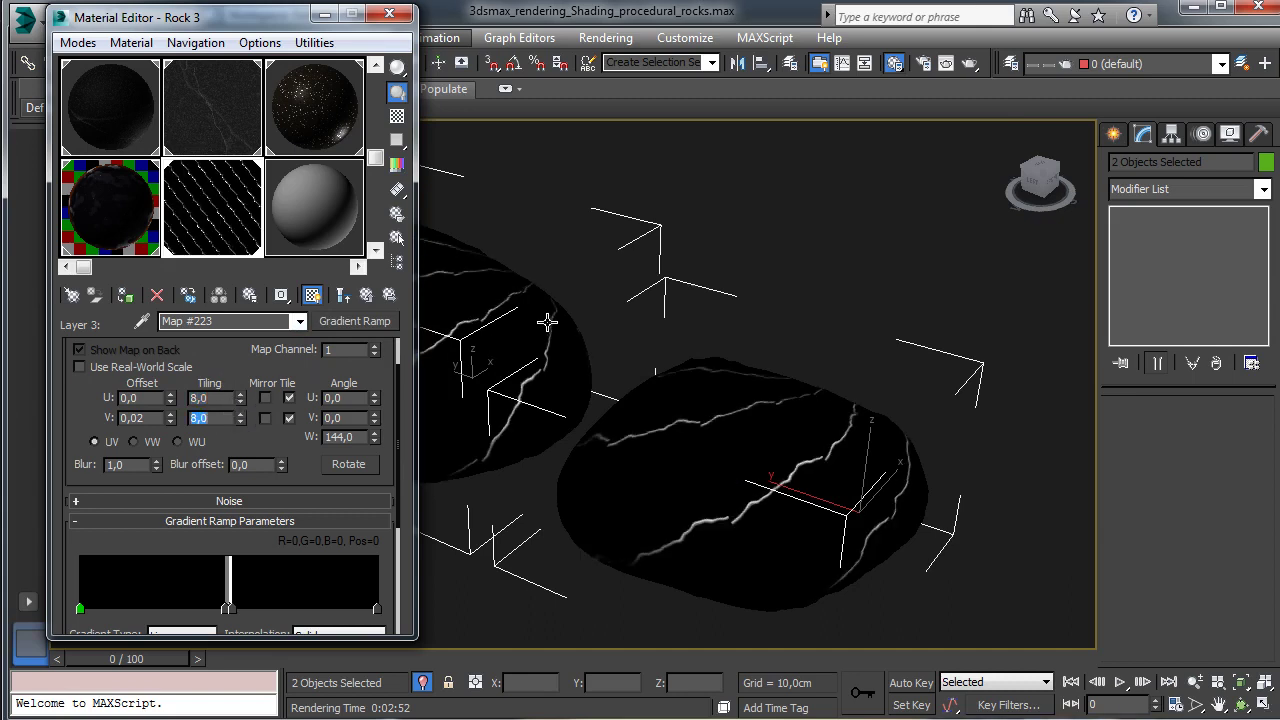
Step: Set the Gradient Ramp's W angle to 60
double_click(349, 433)
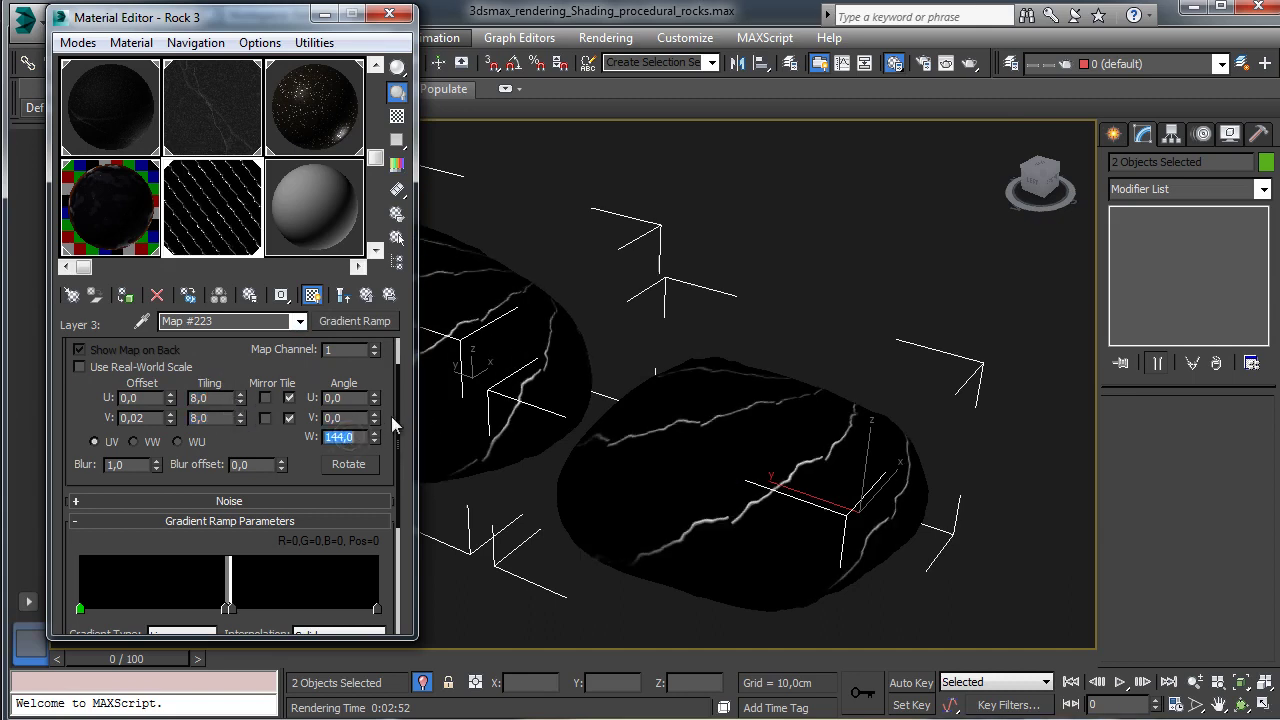
text(60)
key(Return)
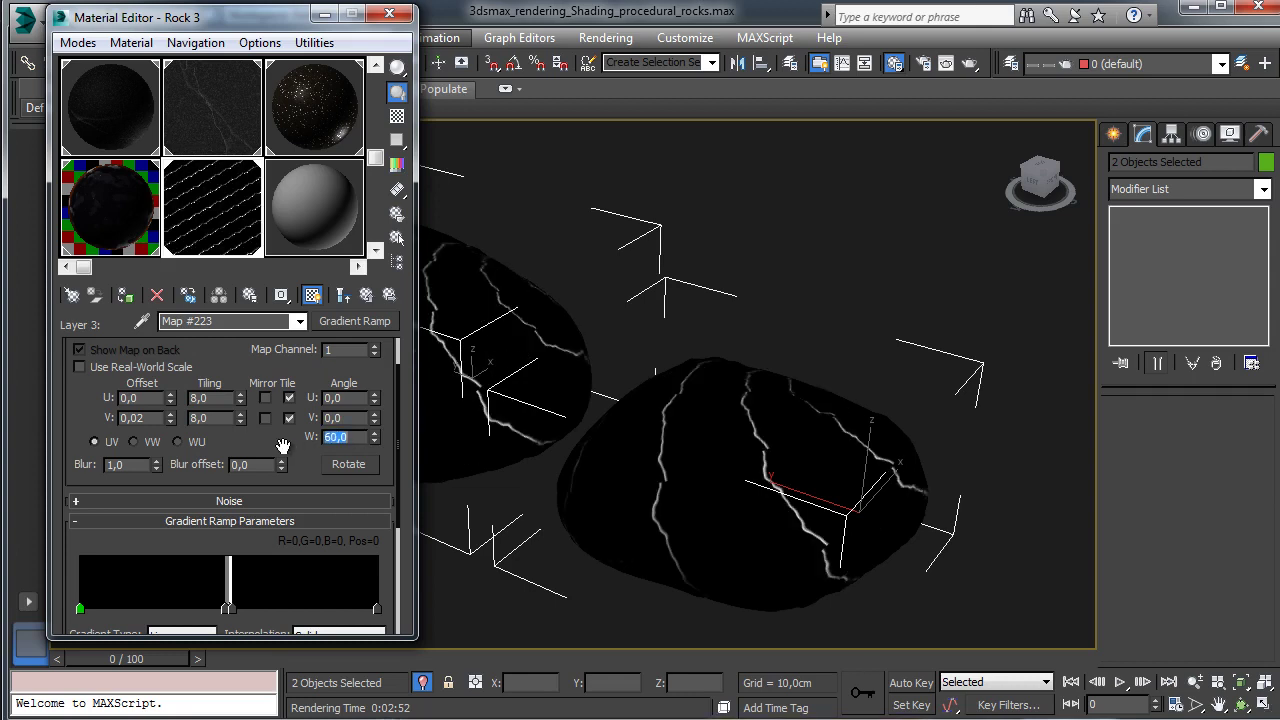
Step: Set the Gradient Ramp's noise amount to 1,0 and noise size to 8,0
scroll(286, 443, down, 3)
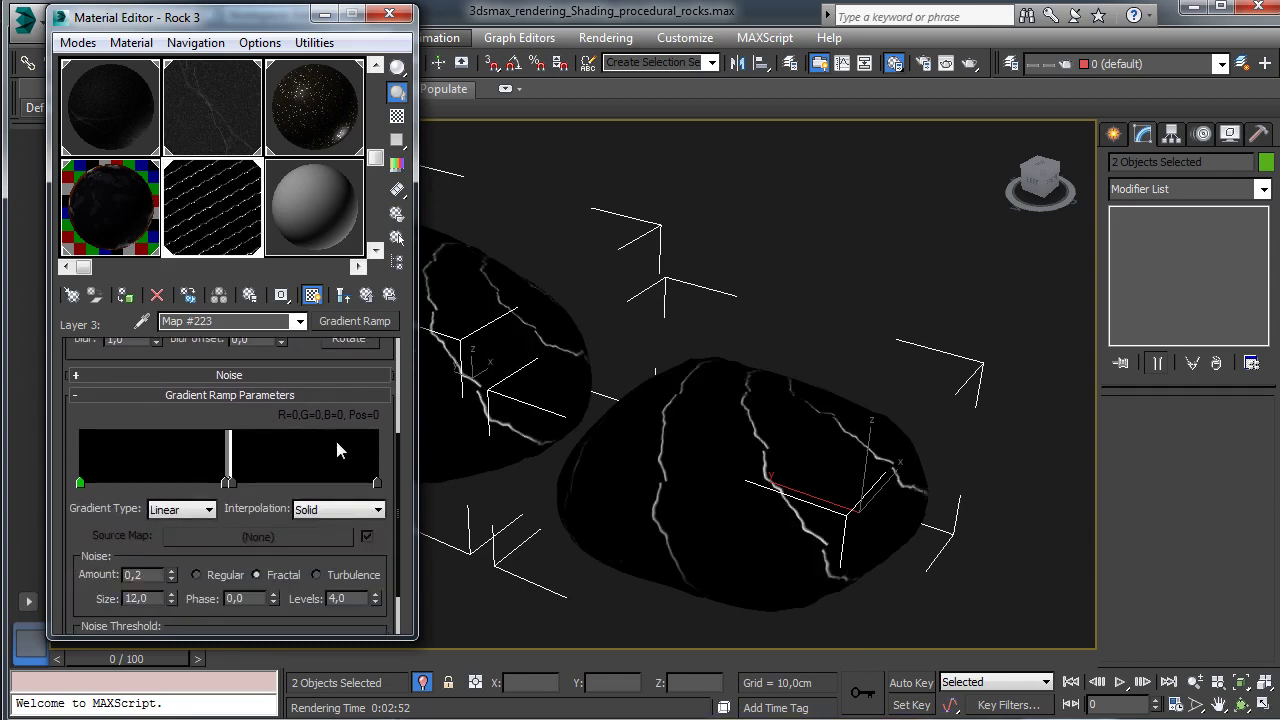
drag(96, 540, 112, 466)
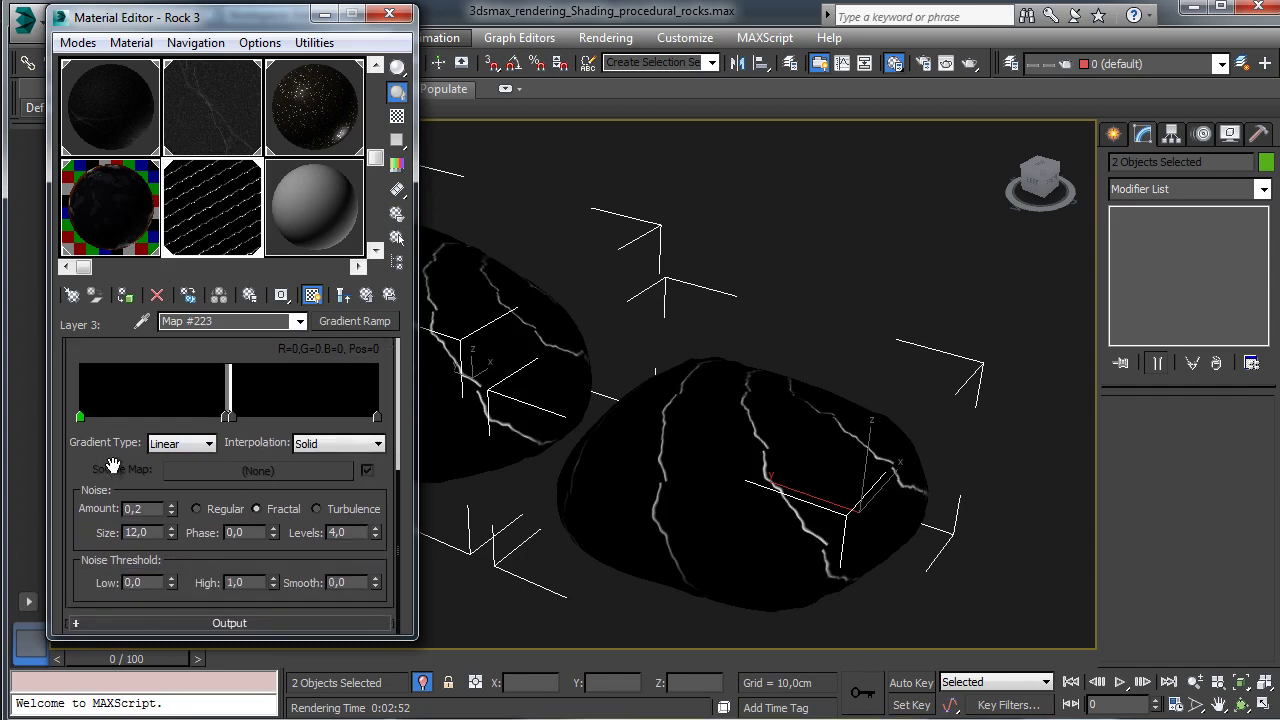
double_click(145, 513)
text(1)
key(Return)
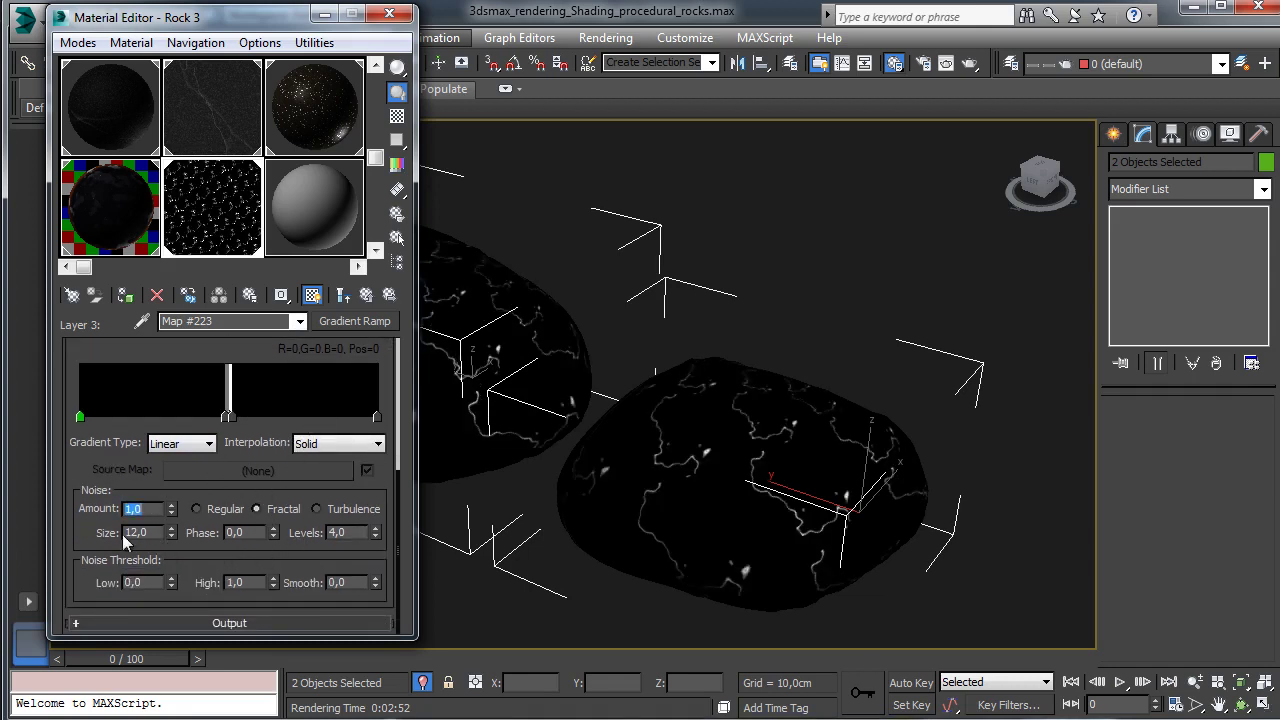
double_click(145, 531)
text(8)
key(Return)
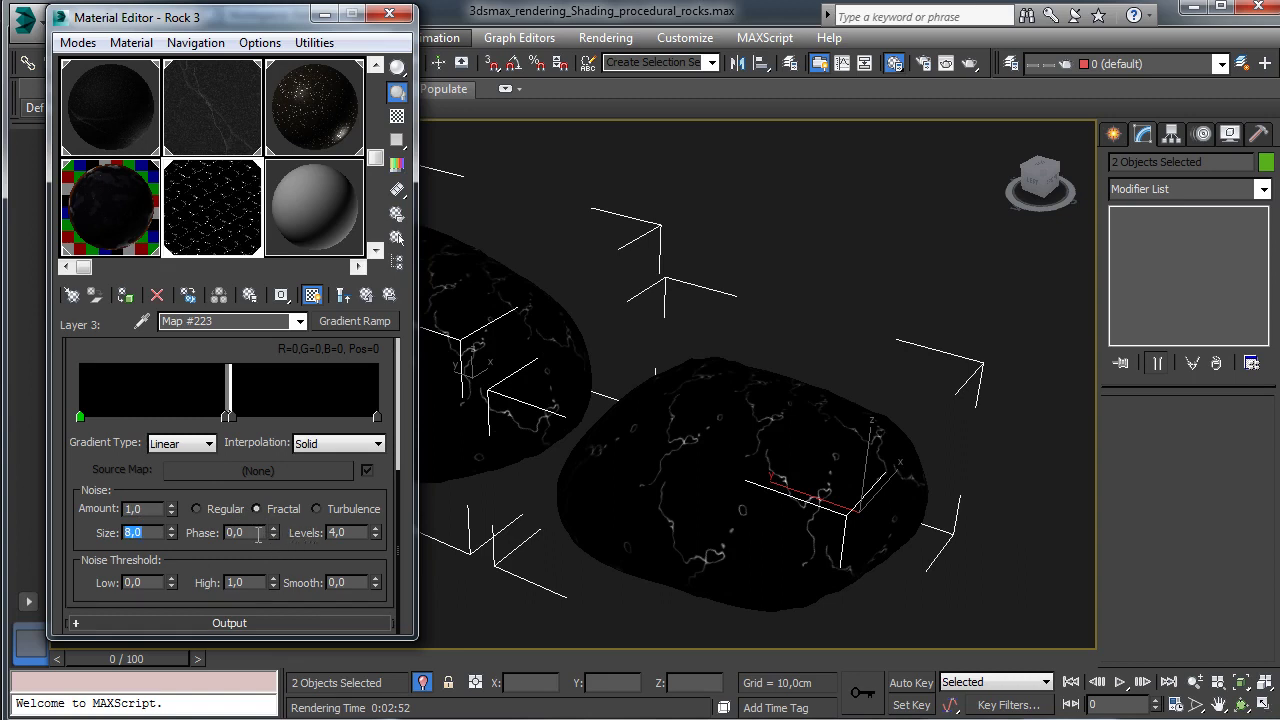
Step: Set the Gradient Ramp's noise phase to 0,5 and noise levels to 7,0
click(258, 533)
text(0,5)
key(Return)
click(337, 533)
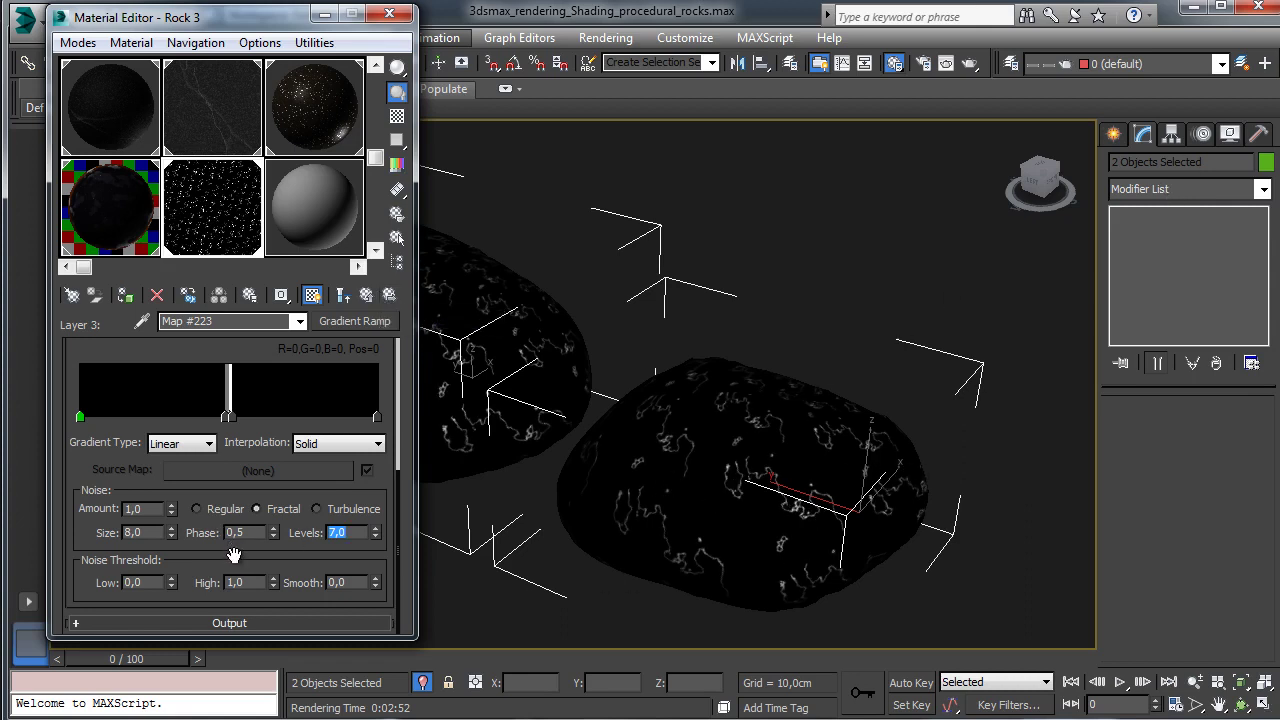
Step: Blend Layer 3 of the Composite map in Screen mode at an opacity of 10, and bring up the render briefly
click(366, 298)
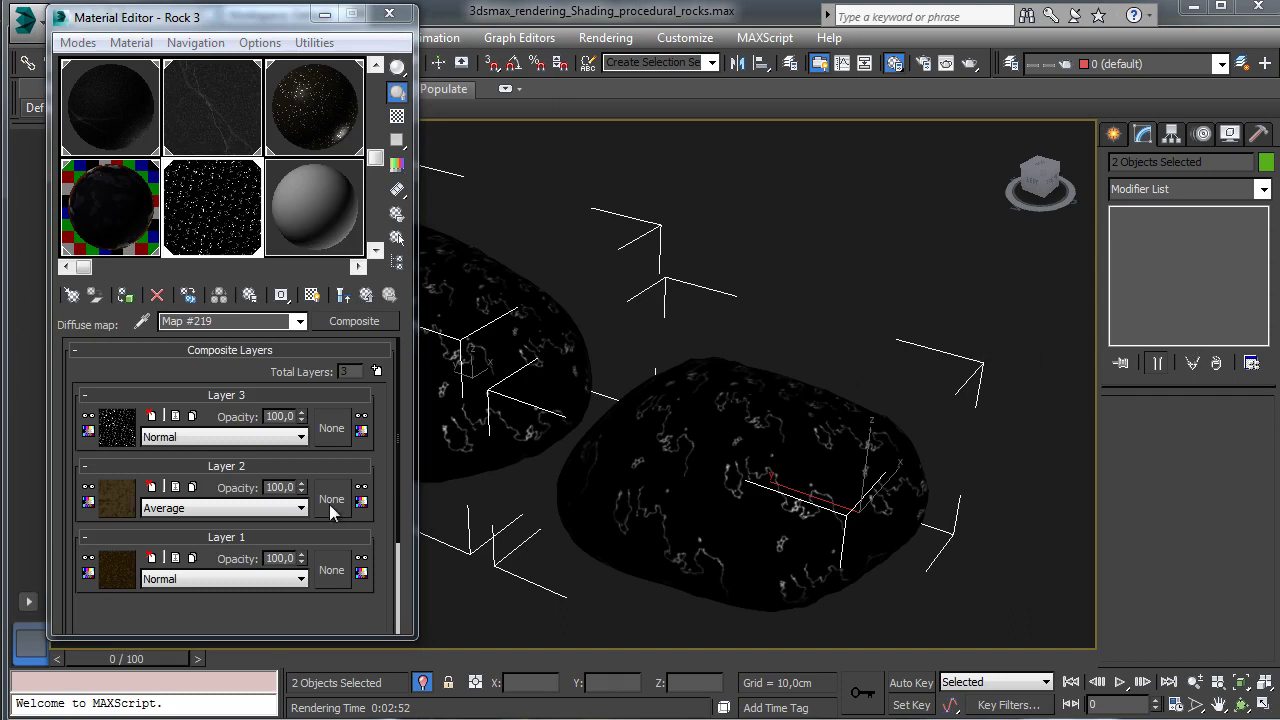
click(227, 436)
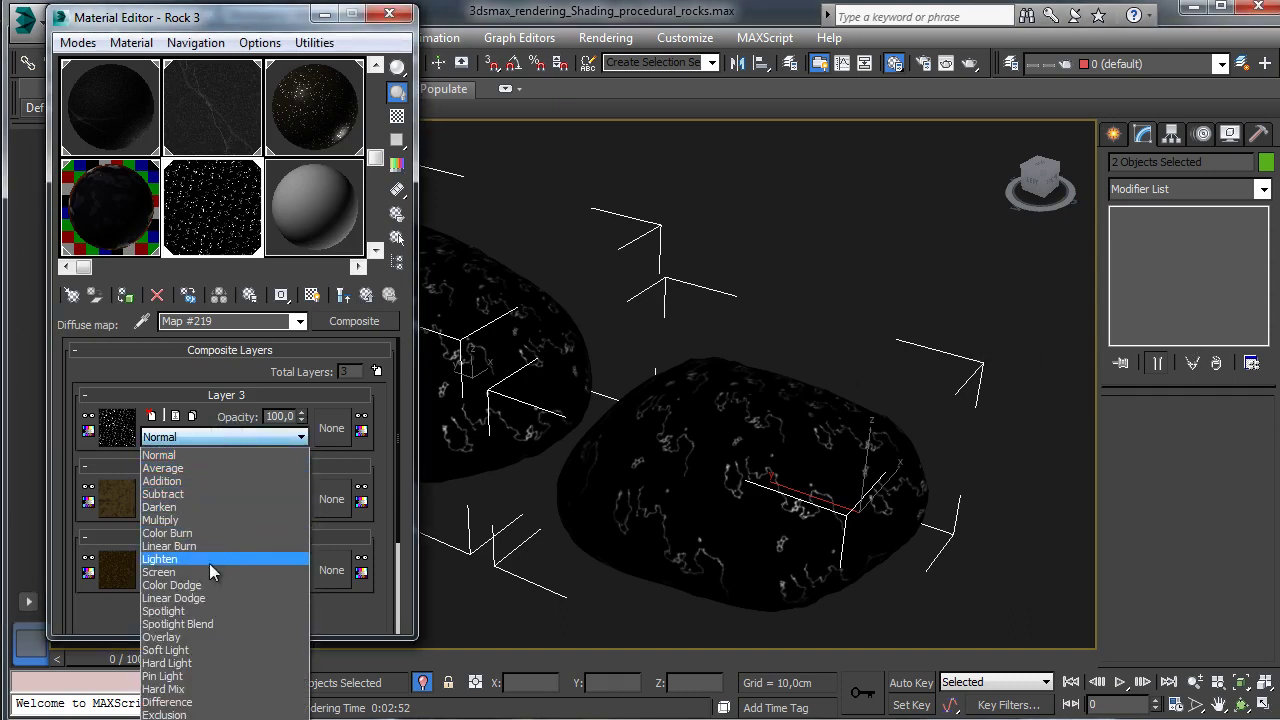
click(165, 572)
double_click(280, 417)
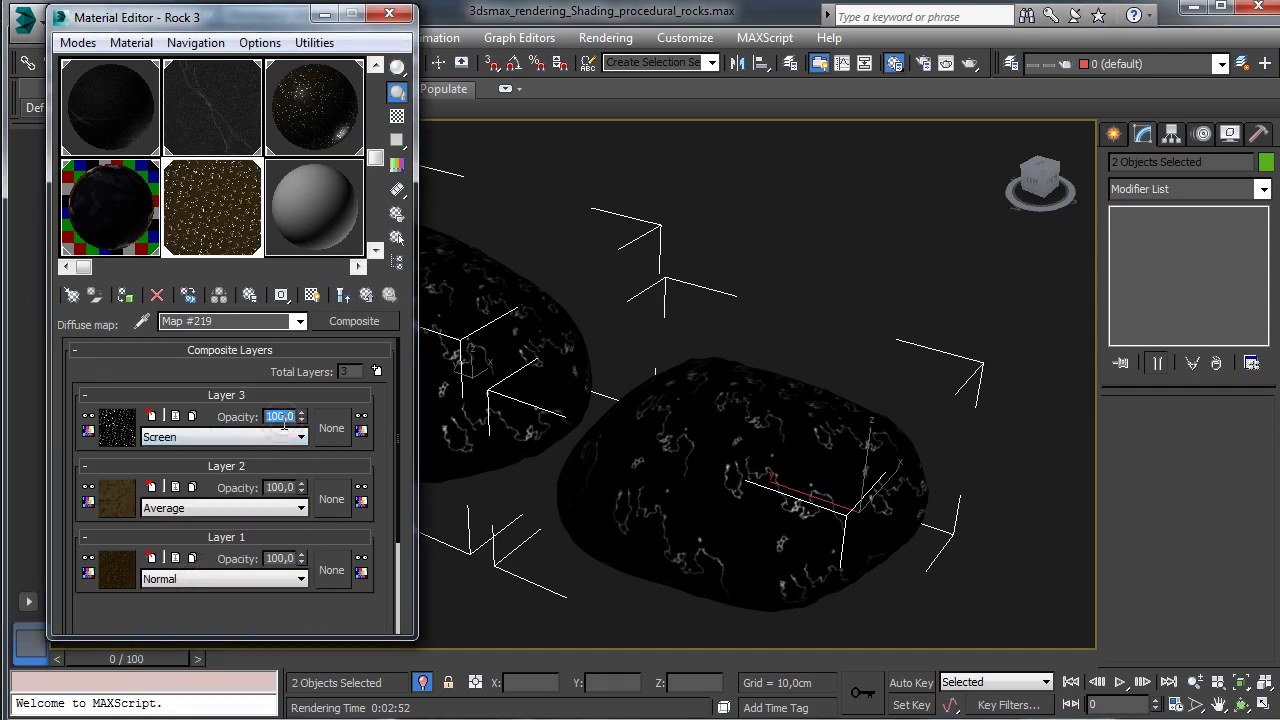
text(10)
key(Return)
click(969, 64)
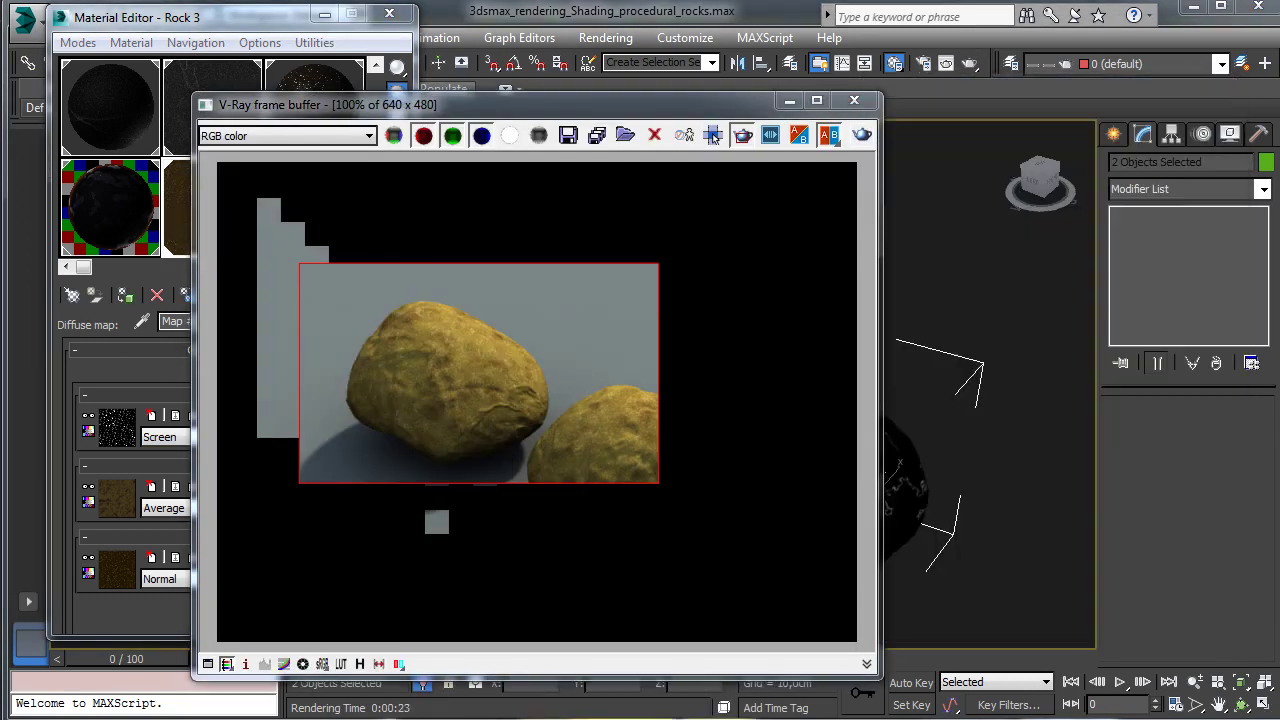
click(789, 100)
Step: Add Layer 4 to the Composite map and assign a Cellular map to it
click(376, 371)
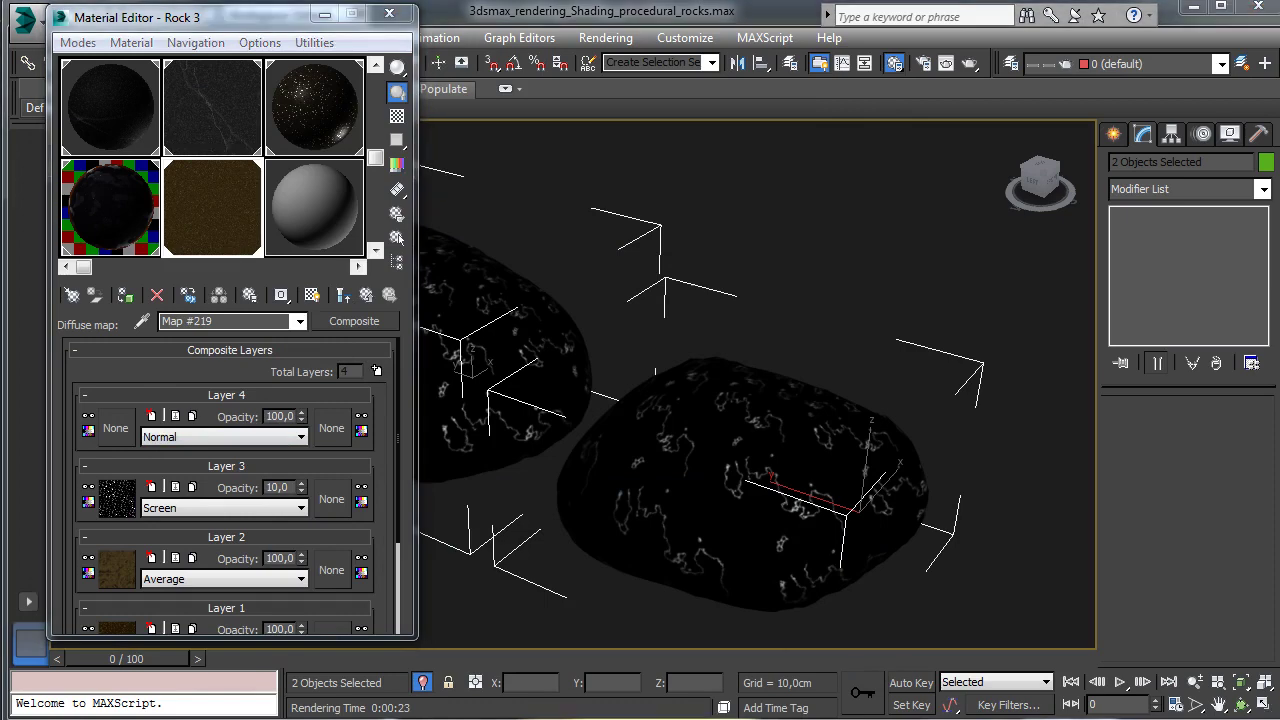
click(116, 428)
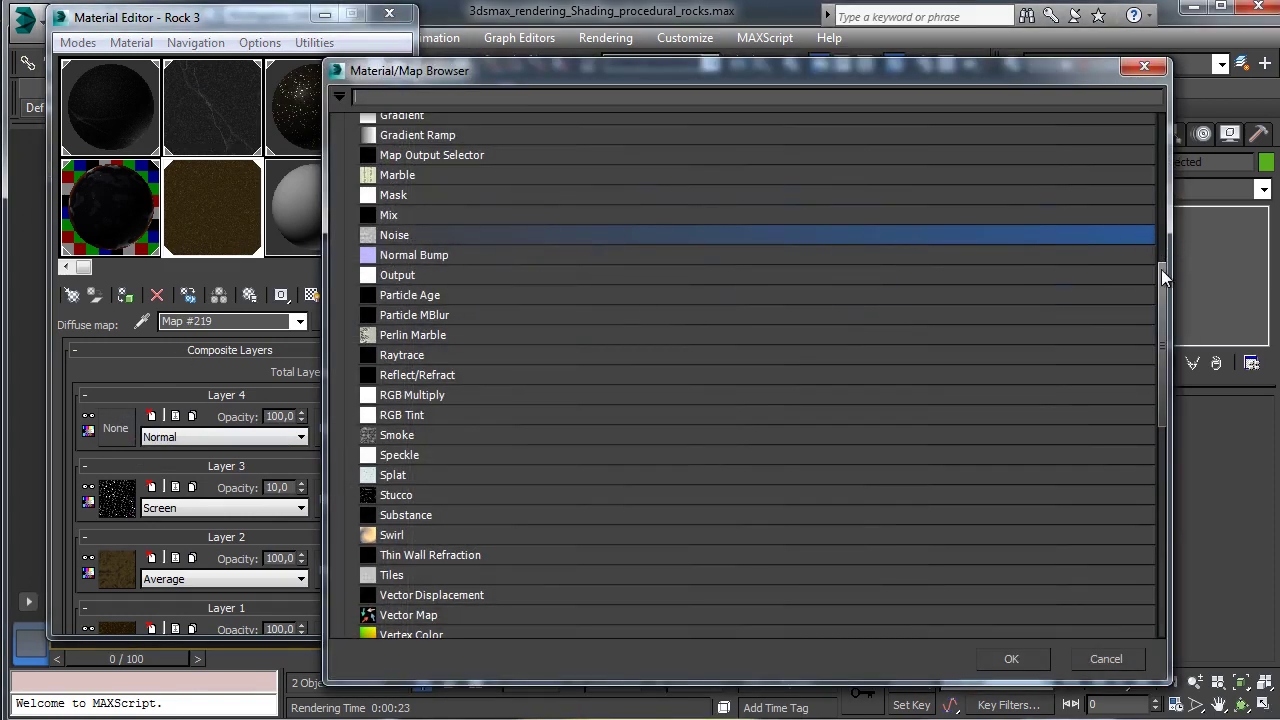
drag(1161, 269, 1156, 115)
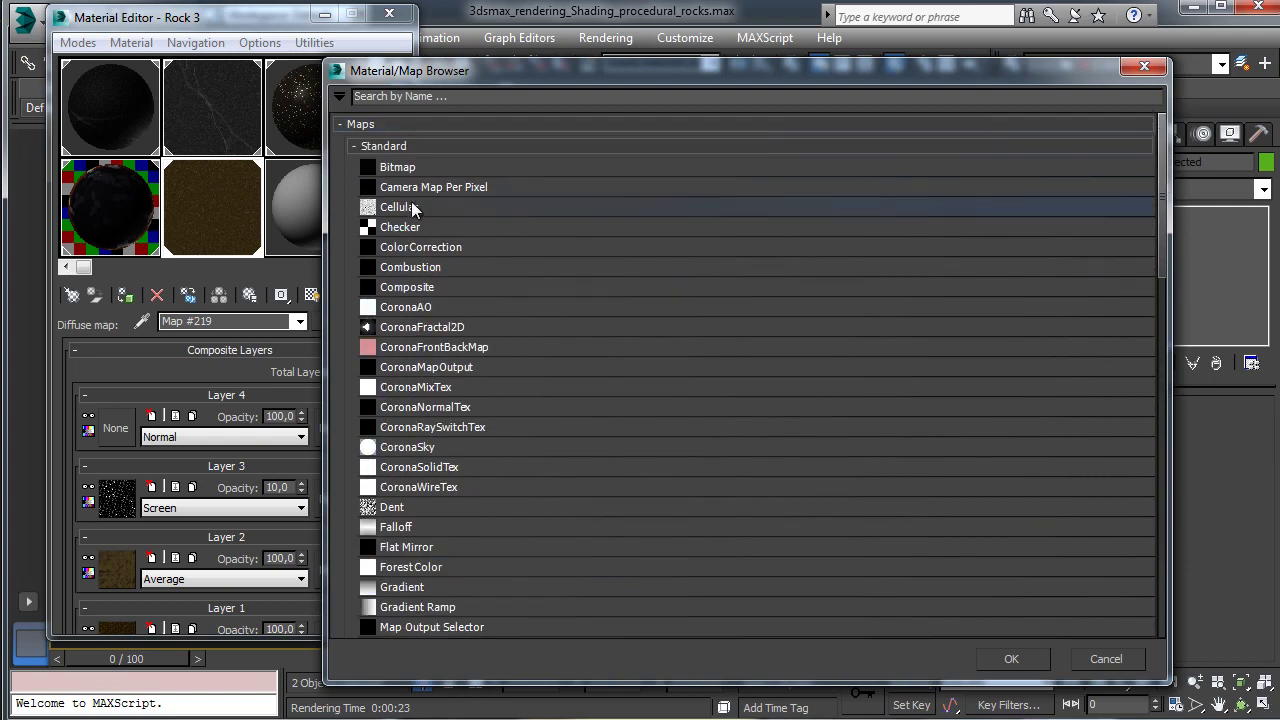
click(409, 207)
click(1036, 660)
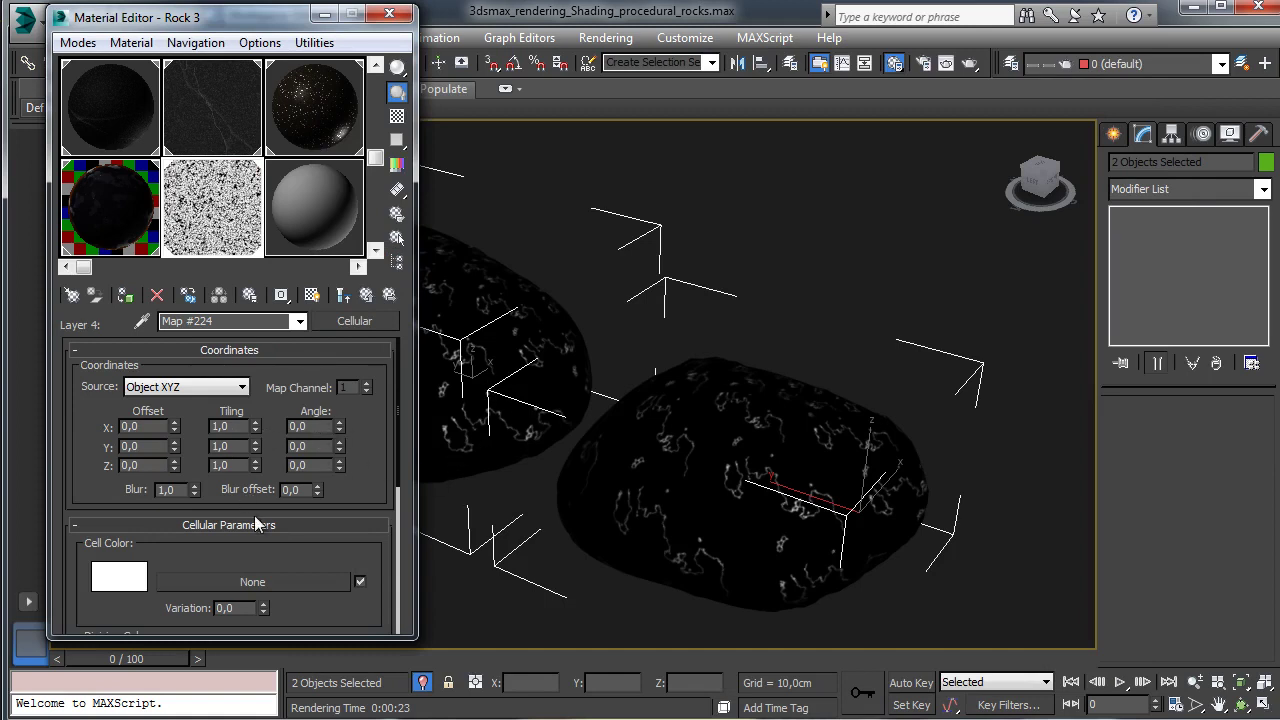
Step: Set the Cellular map's cell color variation to 85,0 and use fractal Chips cells with 9 iterations
drag(257, 523, 281, 347)
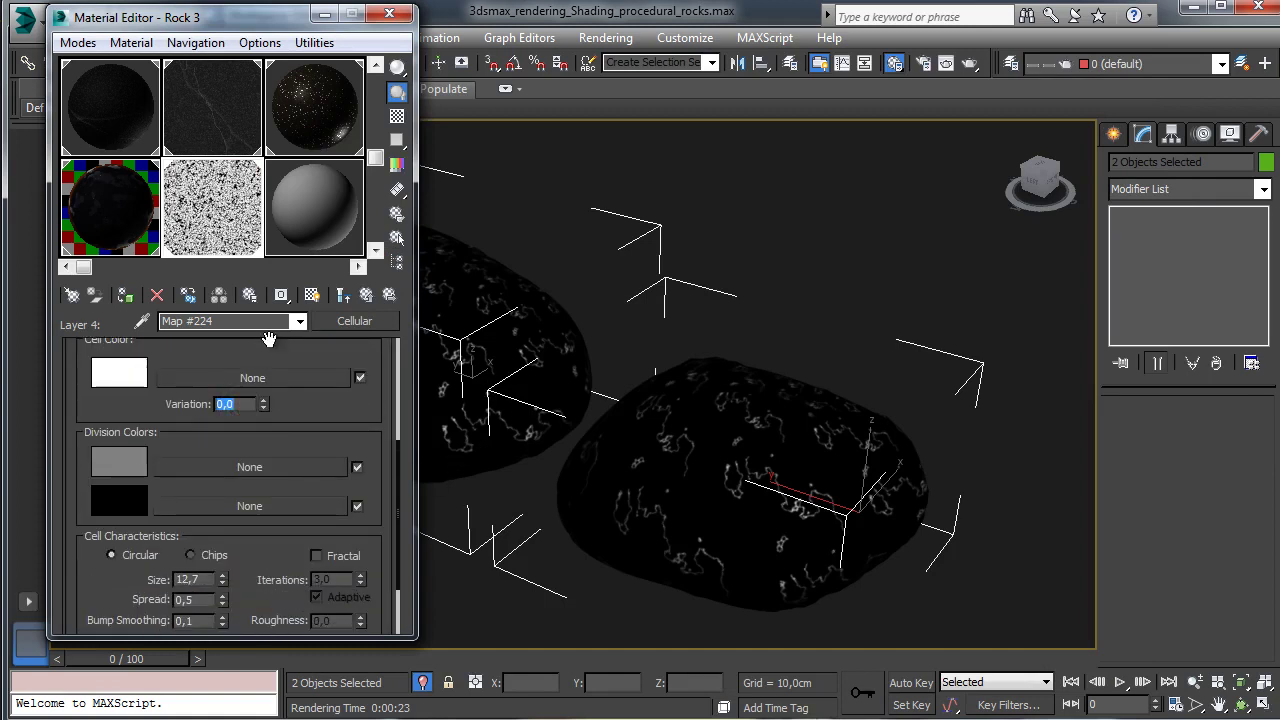
key(Return)
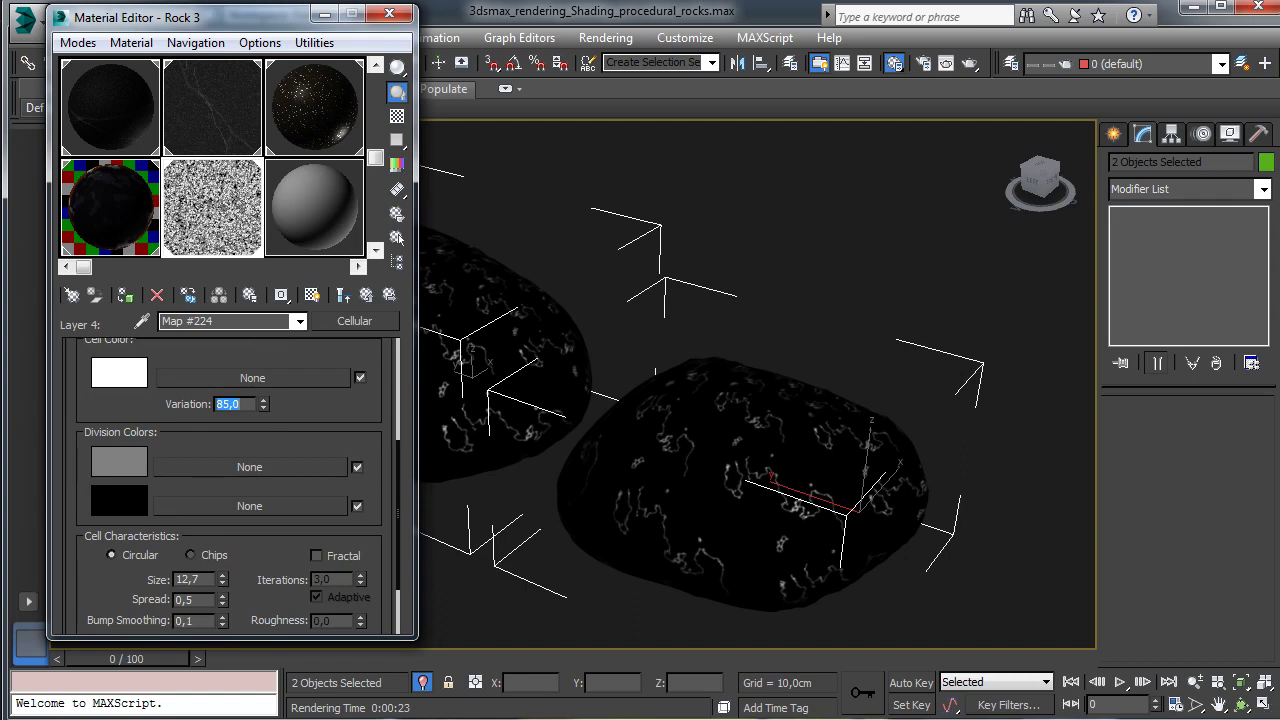
drag(259, 558, 240, 496)
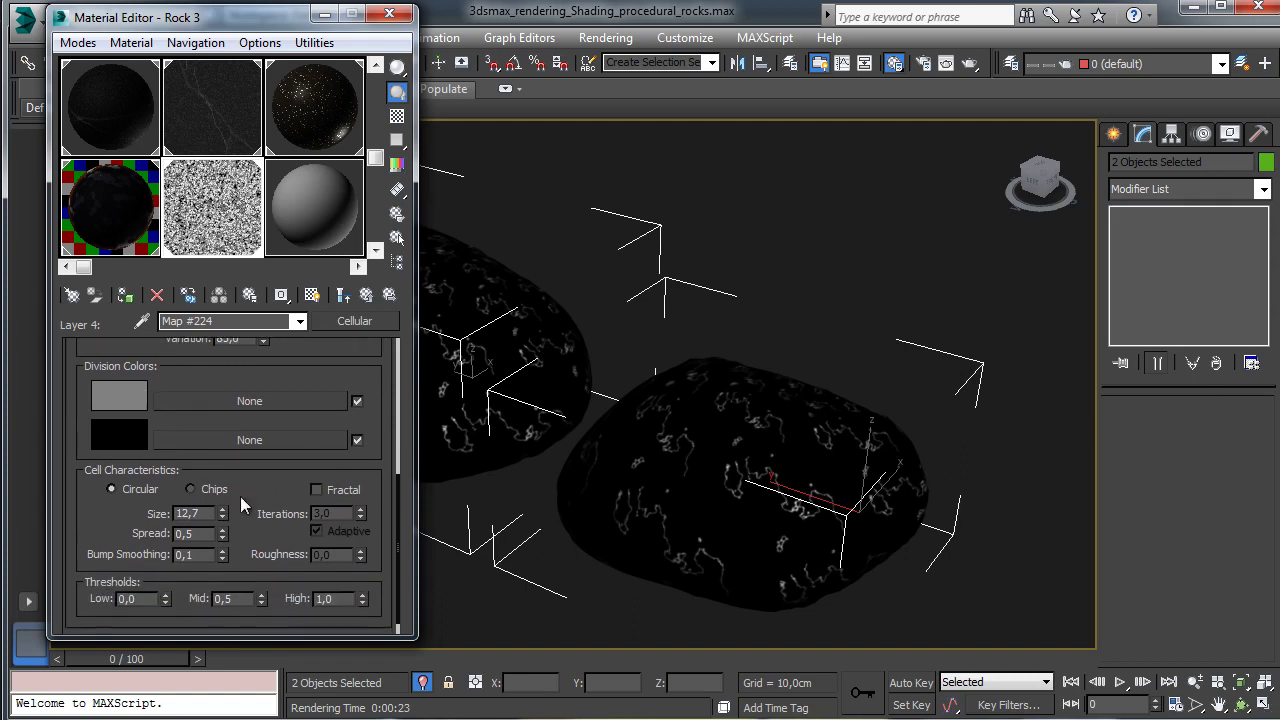
click(190, 489)
click(344, 490)
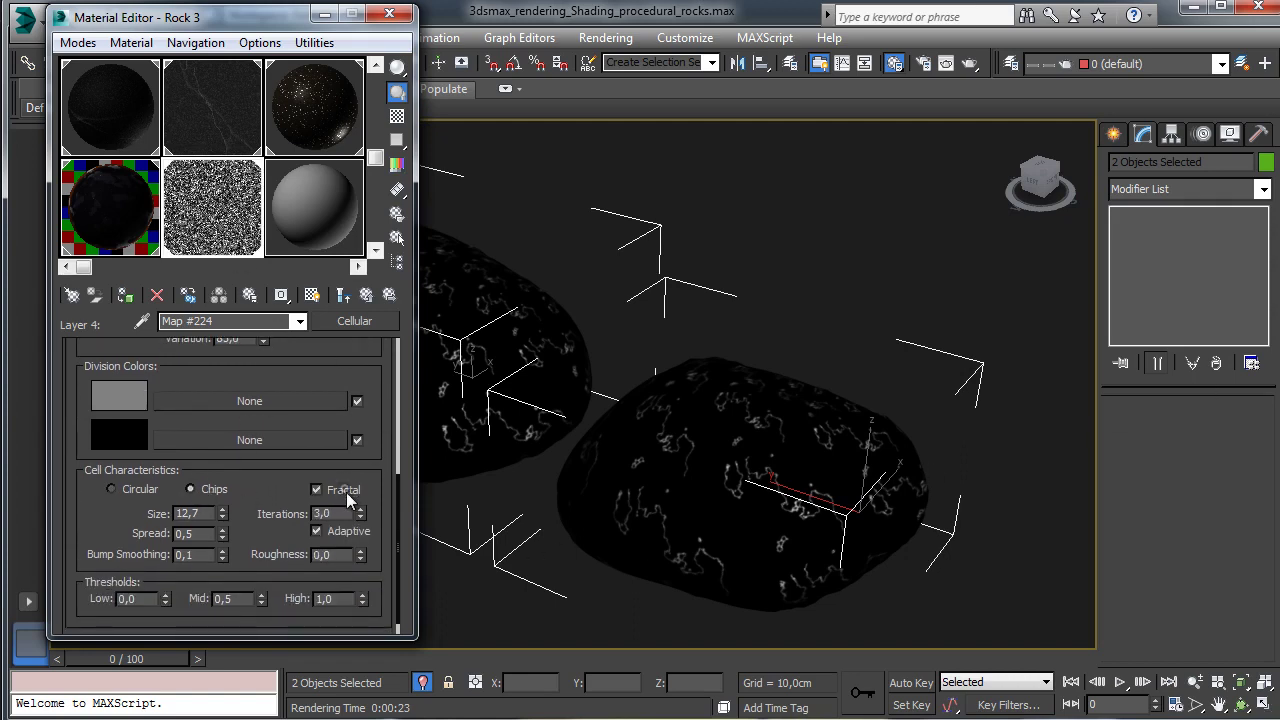
double_click(338, 514)
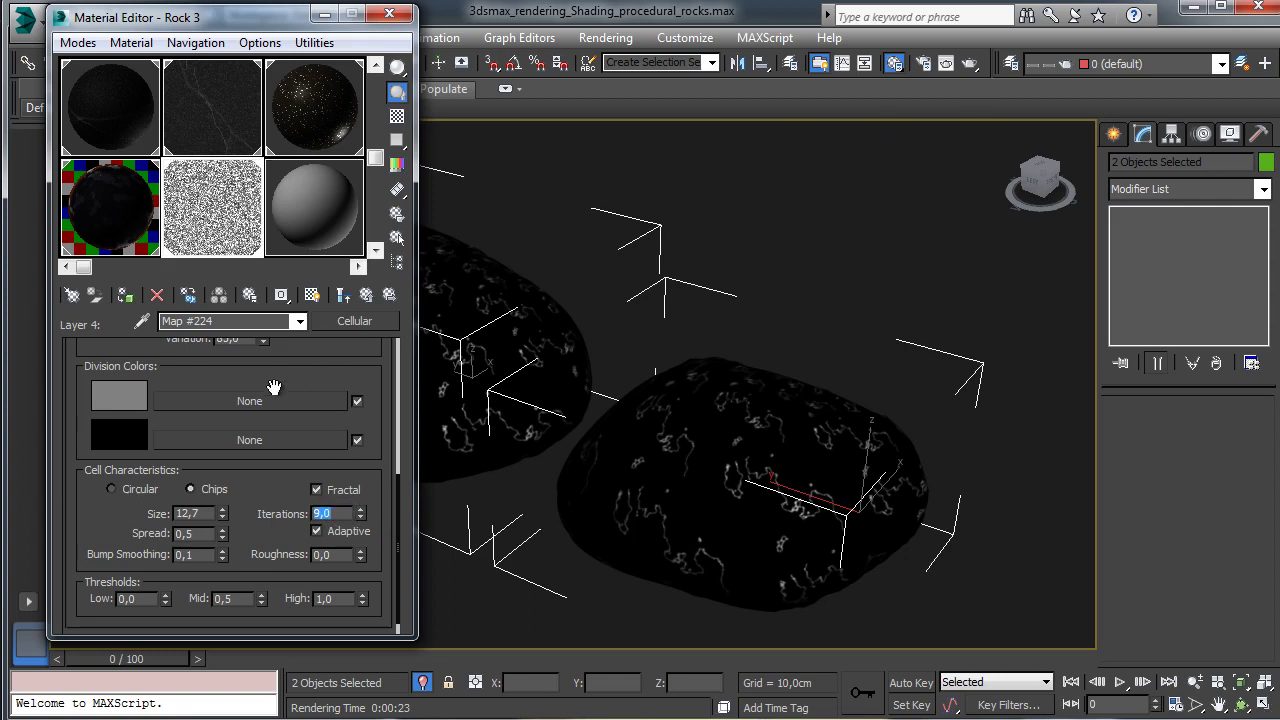
Step: Set the Cellular map's spread to 0,25 and roughness to 0,3
click(199, 533)
key(Return)
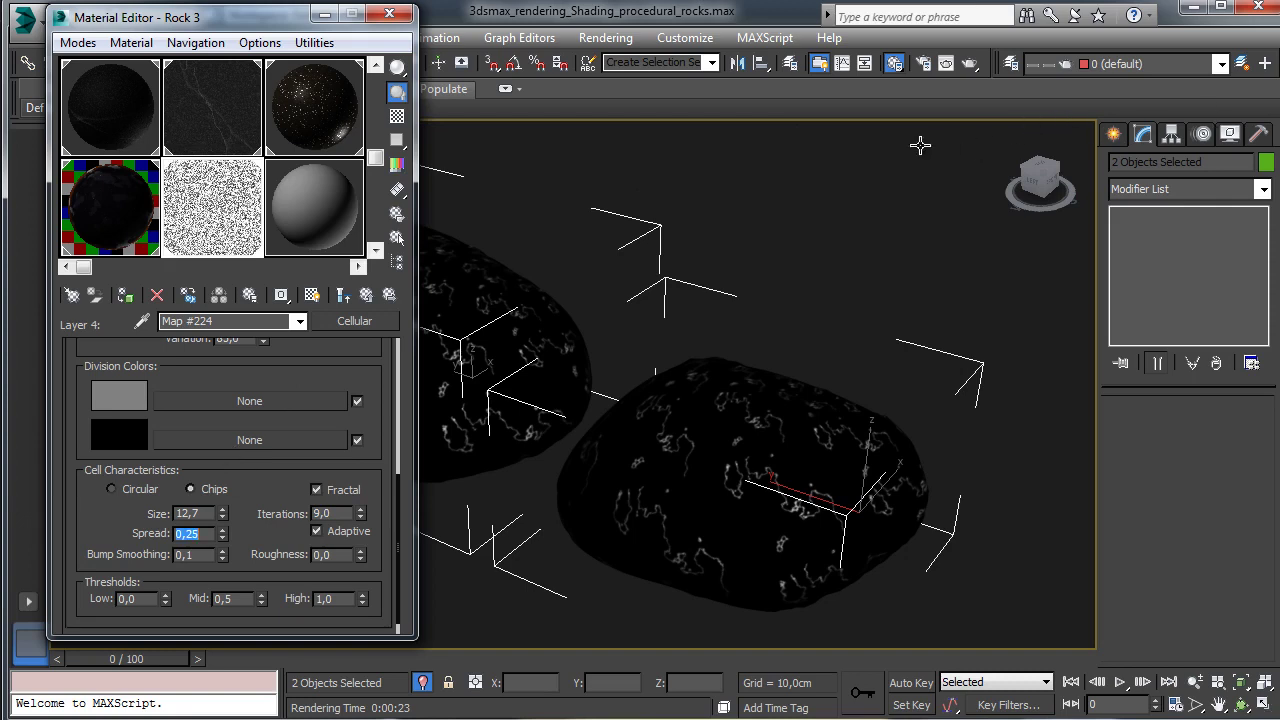
click(341, 555)
text(3)
key(Return)
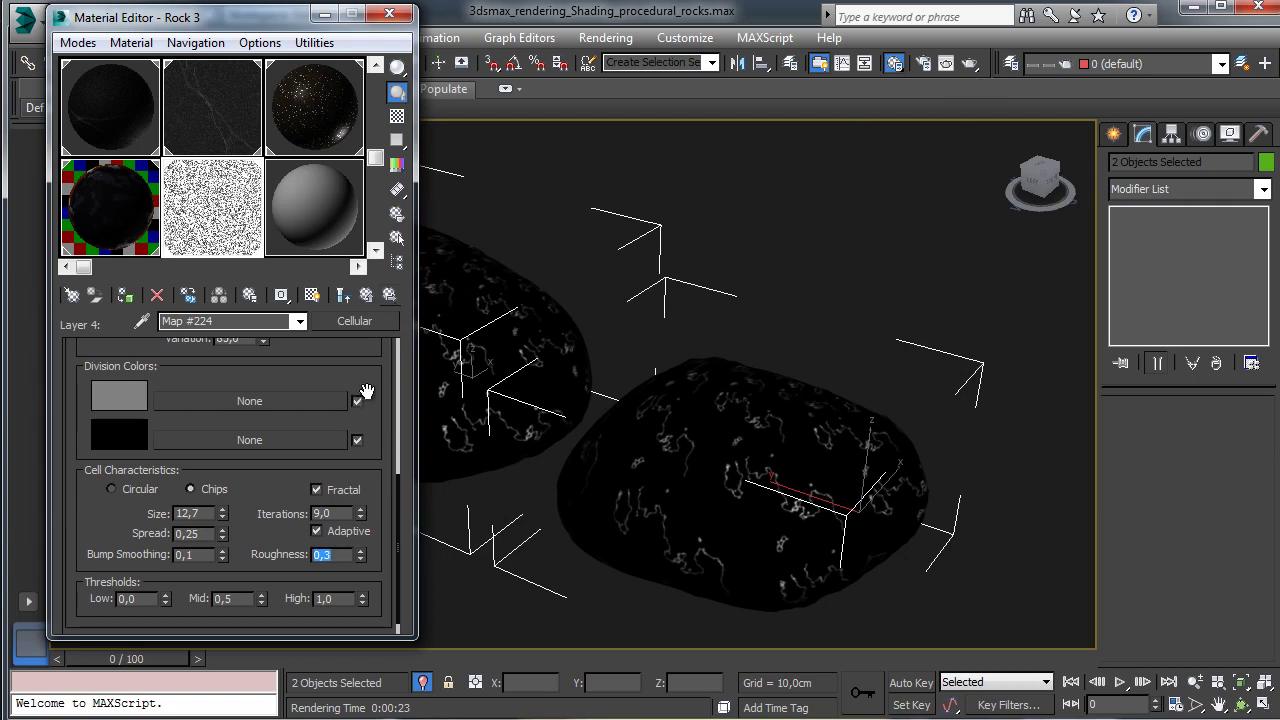
Step: Blend Layer 4 of the Composite map in Multiply mode and bring up the render briefly
click(366, 295)
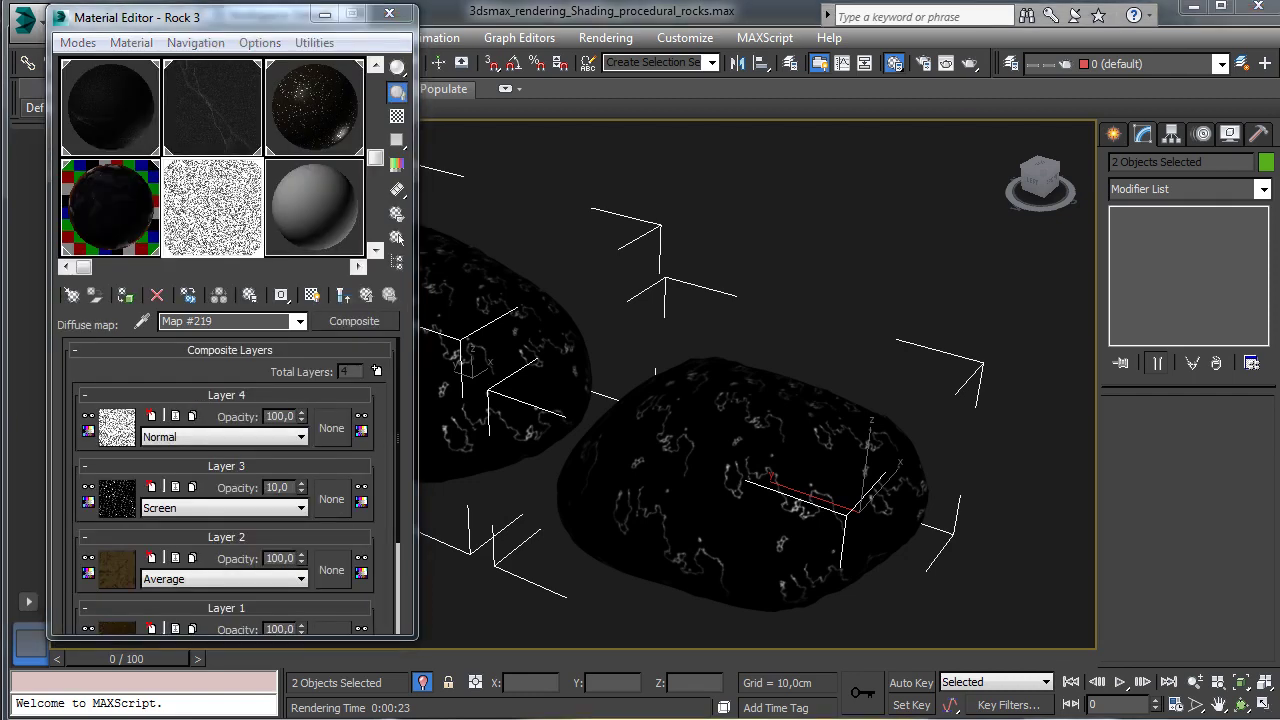
click(241, 439)
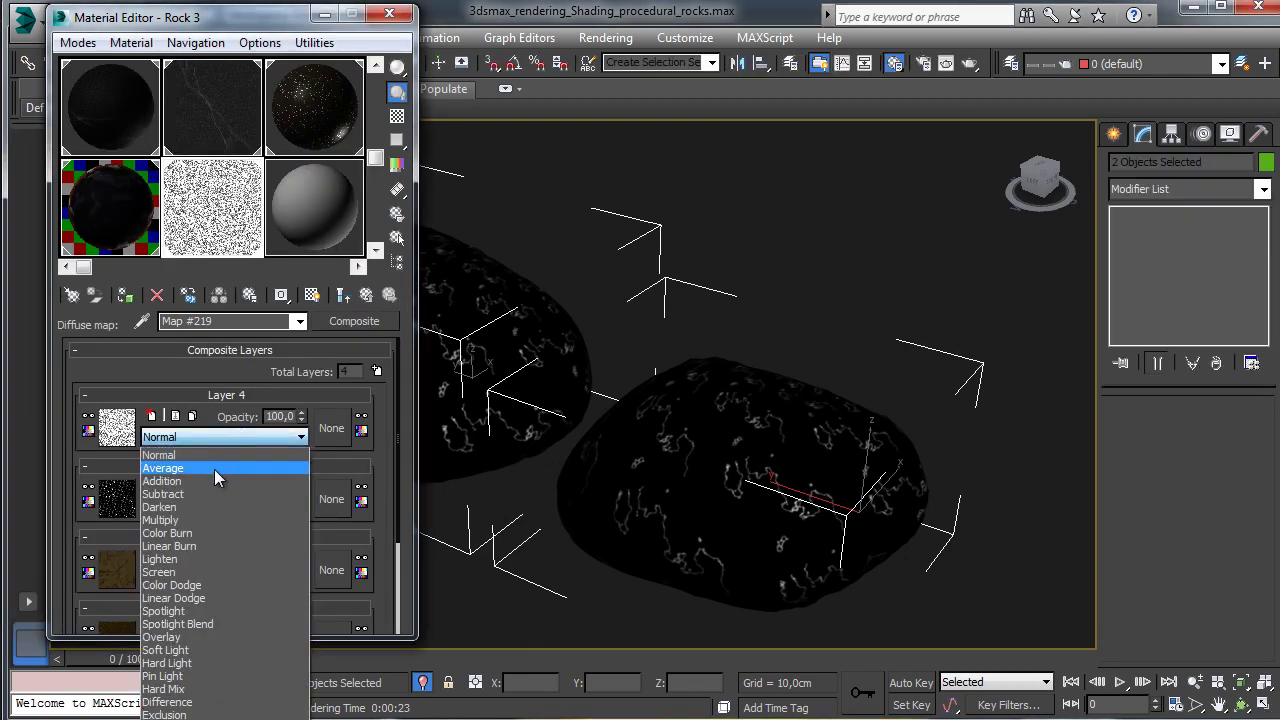
click(211, 521)
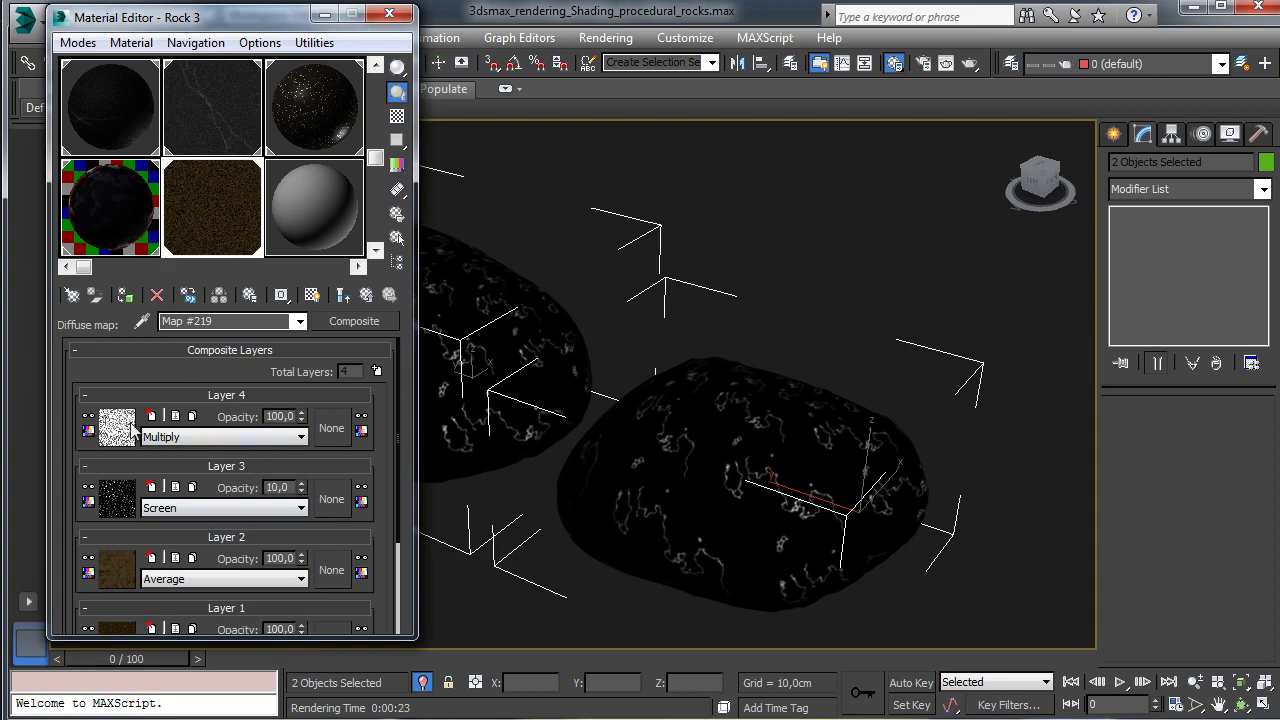
click(88, 417)
click(88, 417)
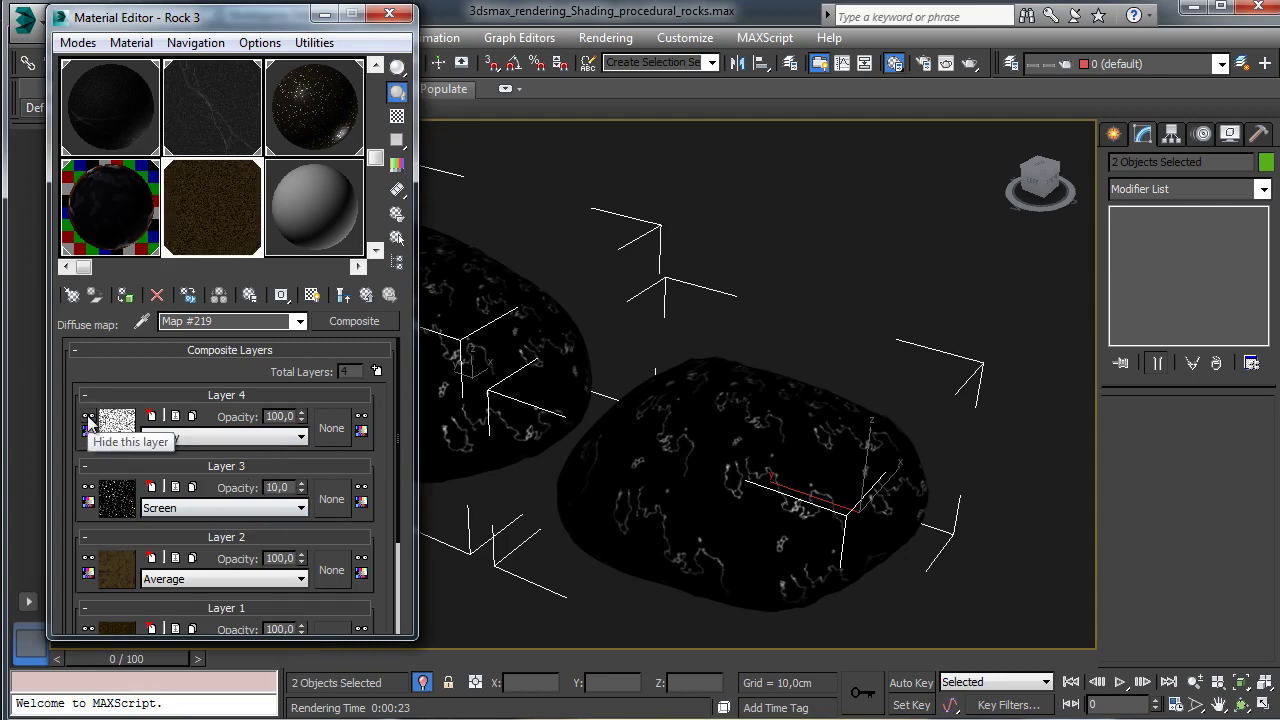
click(969, 66)
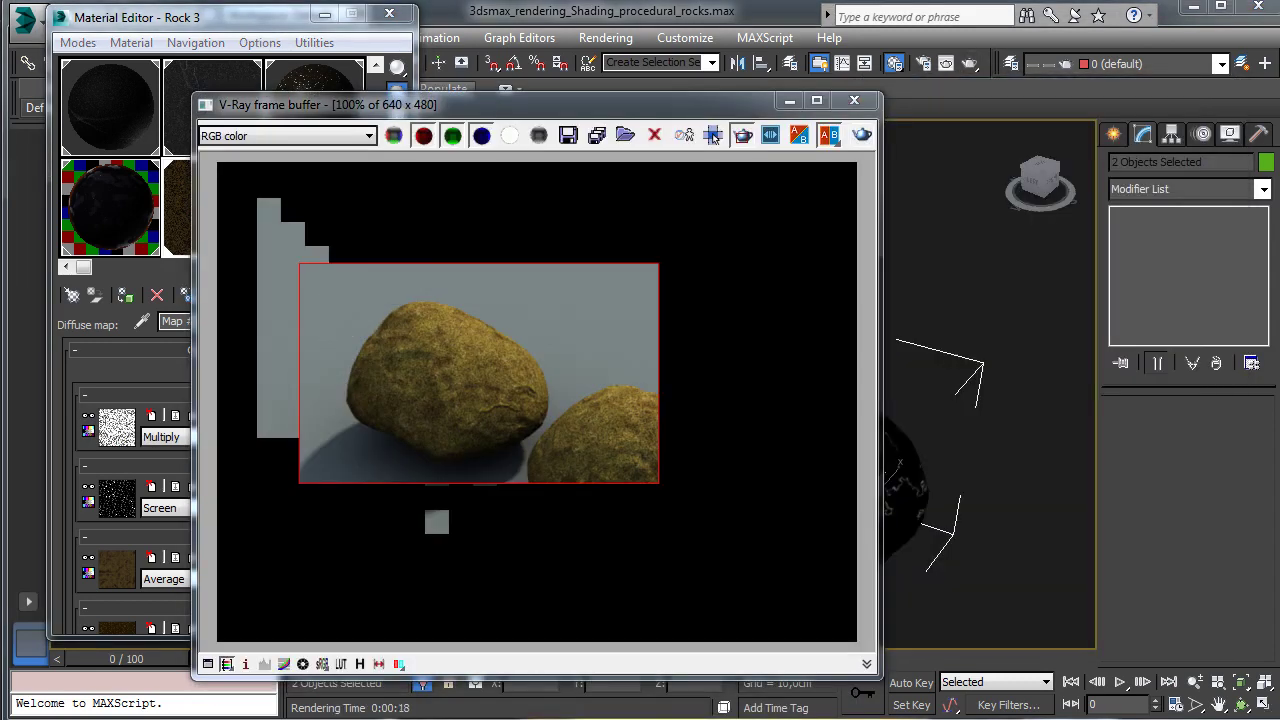
click(789, 101)
Step: Add Layer 5 to the Composite map and assign a Cellular map to it
click(377, 372)
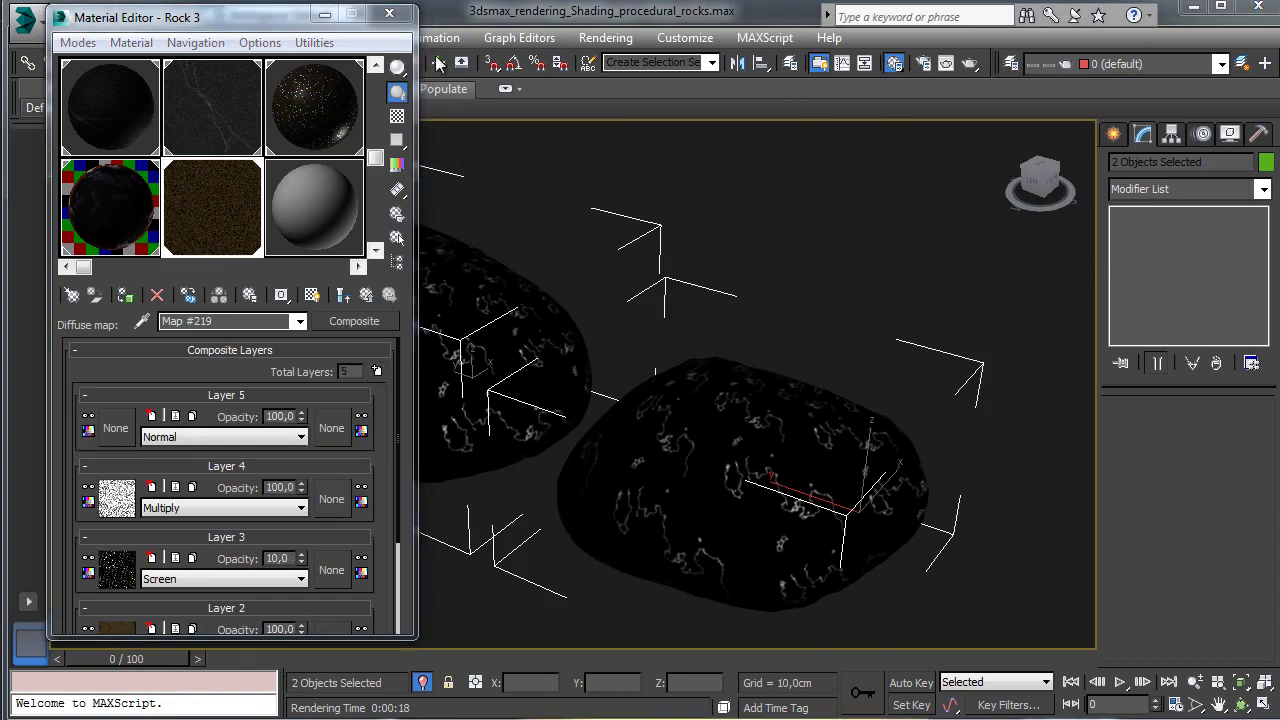
click(115, 428)
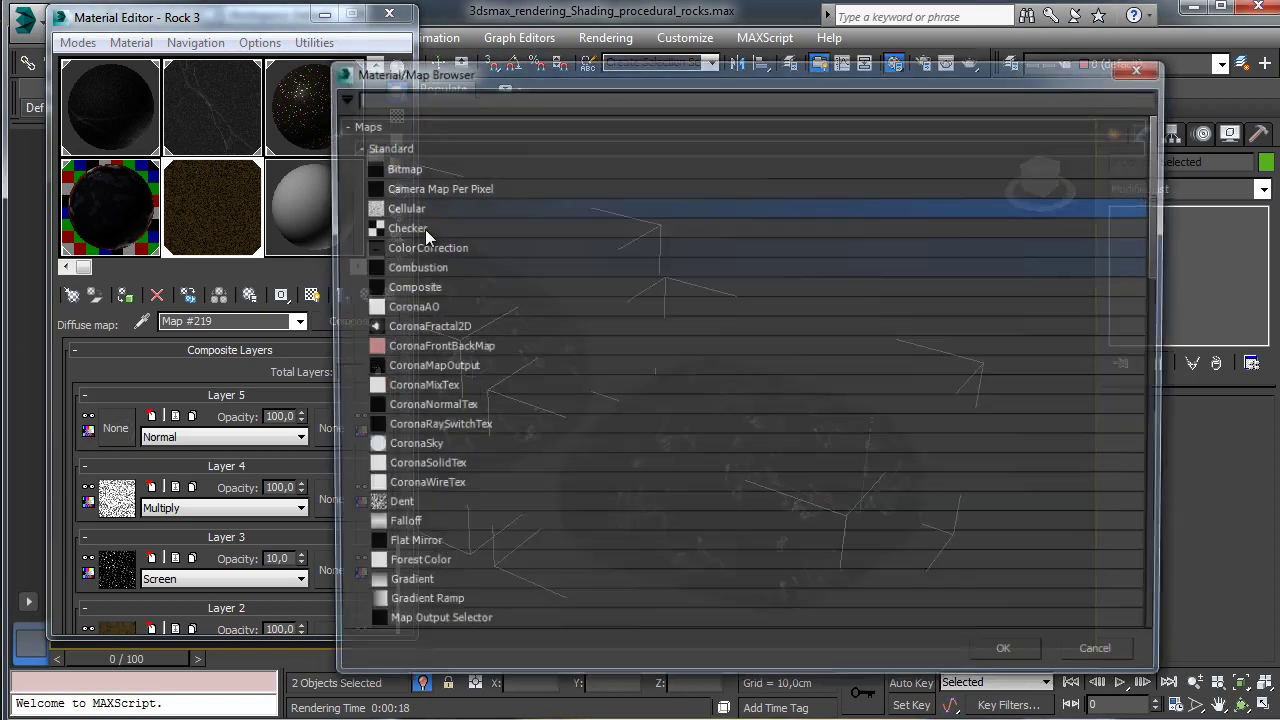
click(443, 208)
click(1013, 658)
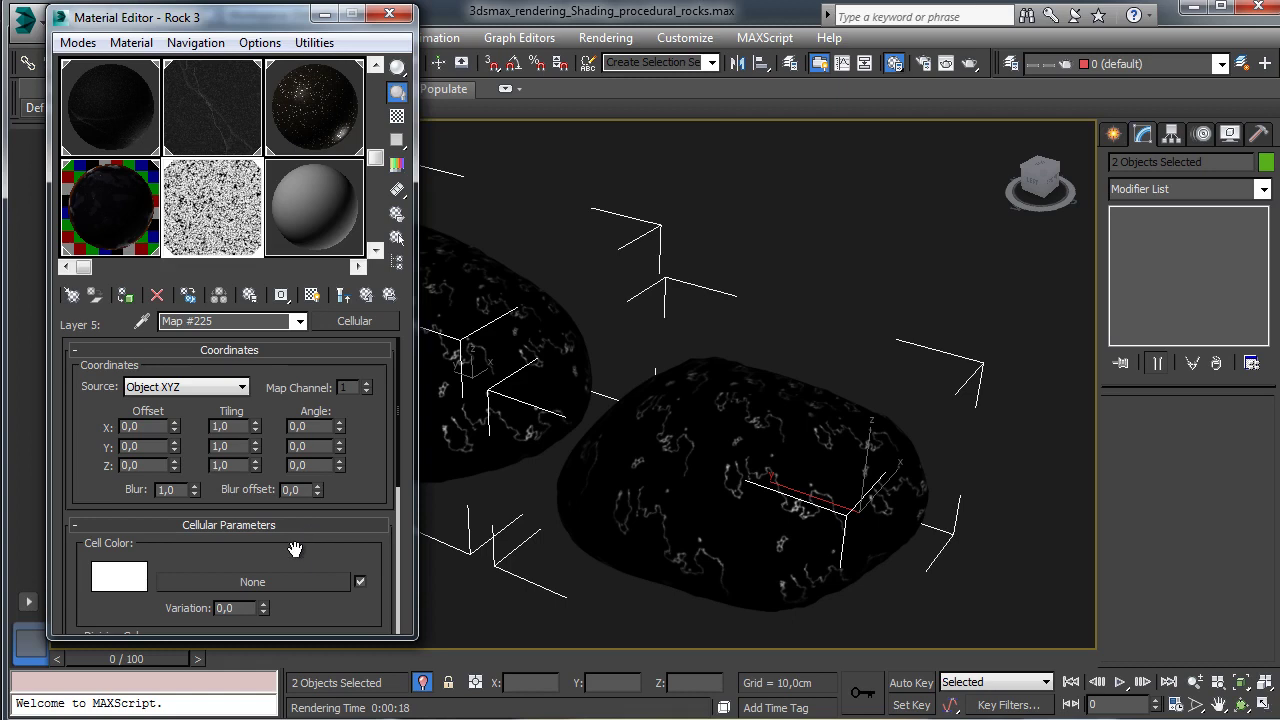
Step: Switch the Layer 5 Cellular map to Chips cells with a size of 12,0
drag(307, 531, 340, 367)
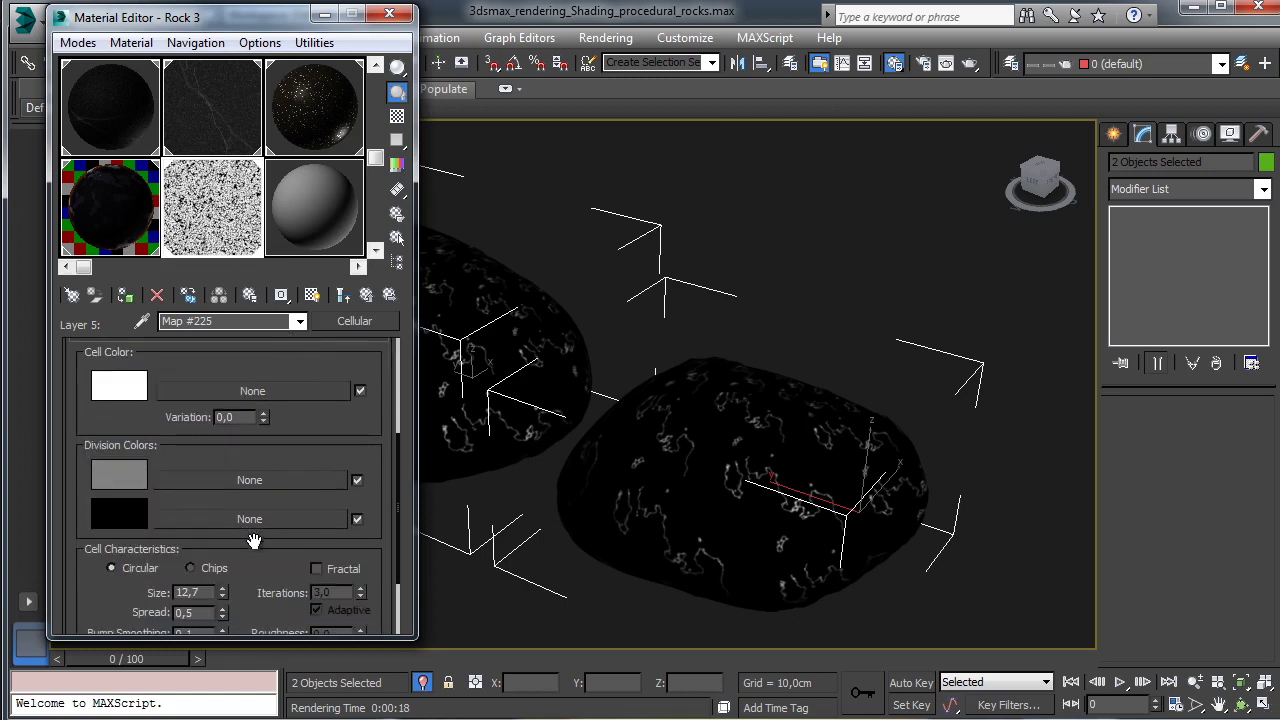
scroll(268, 550, down, 2)
click(204, 492)
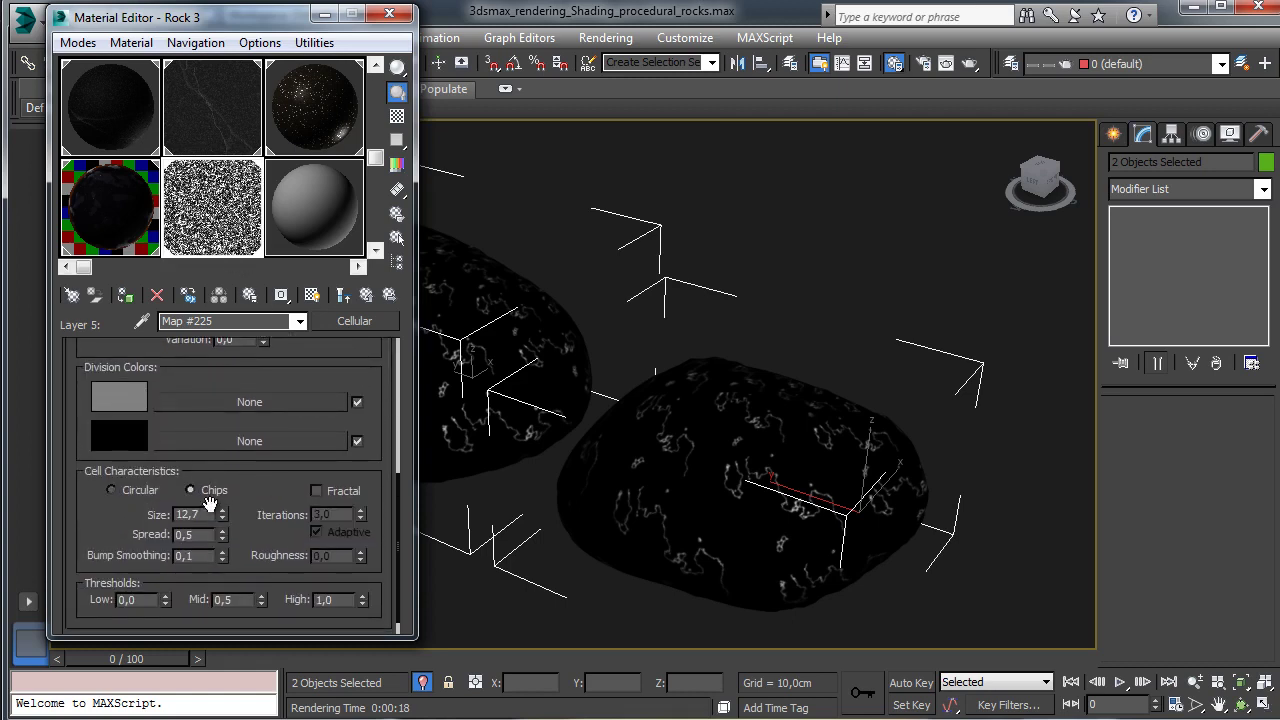
double_click(201, 515)
text(12)
key(Return)
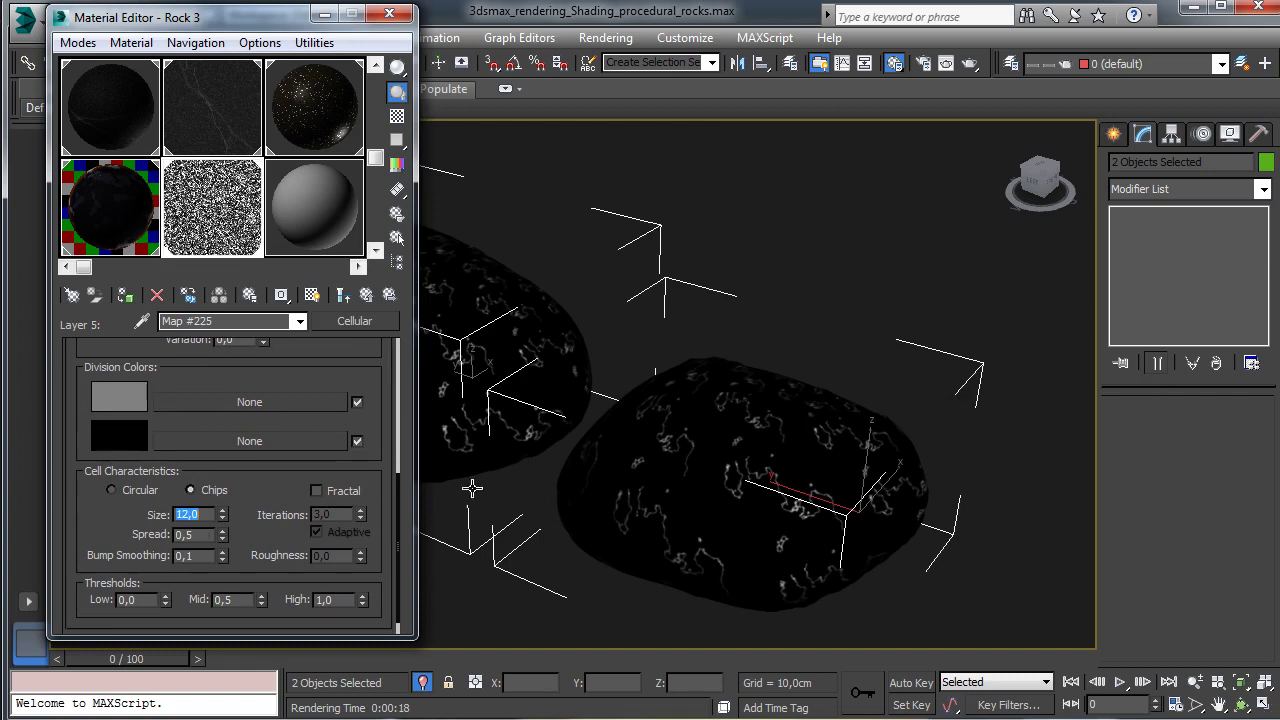
Step: Make the Layer 5 cells fractal with 8 iterations and a spread of 0,35
click(320, 491)
double_click(322, 514)
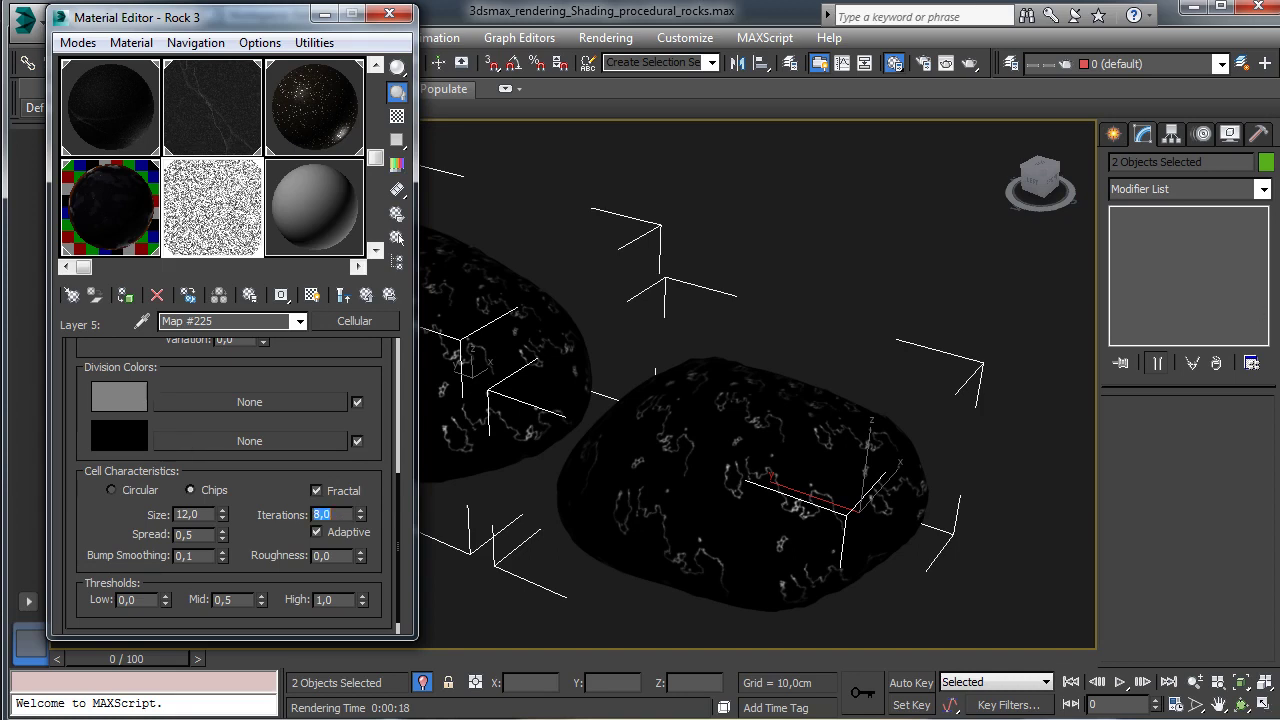
click(192, 535)
key(BackSpace)
text(35)
key(Return)
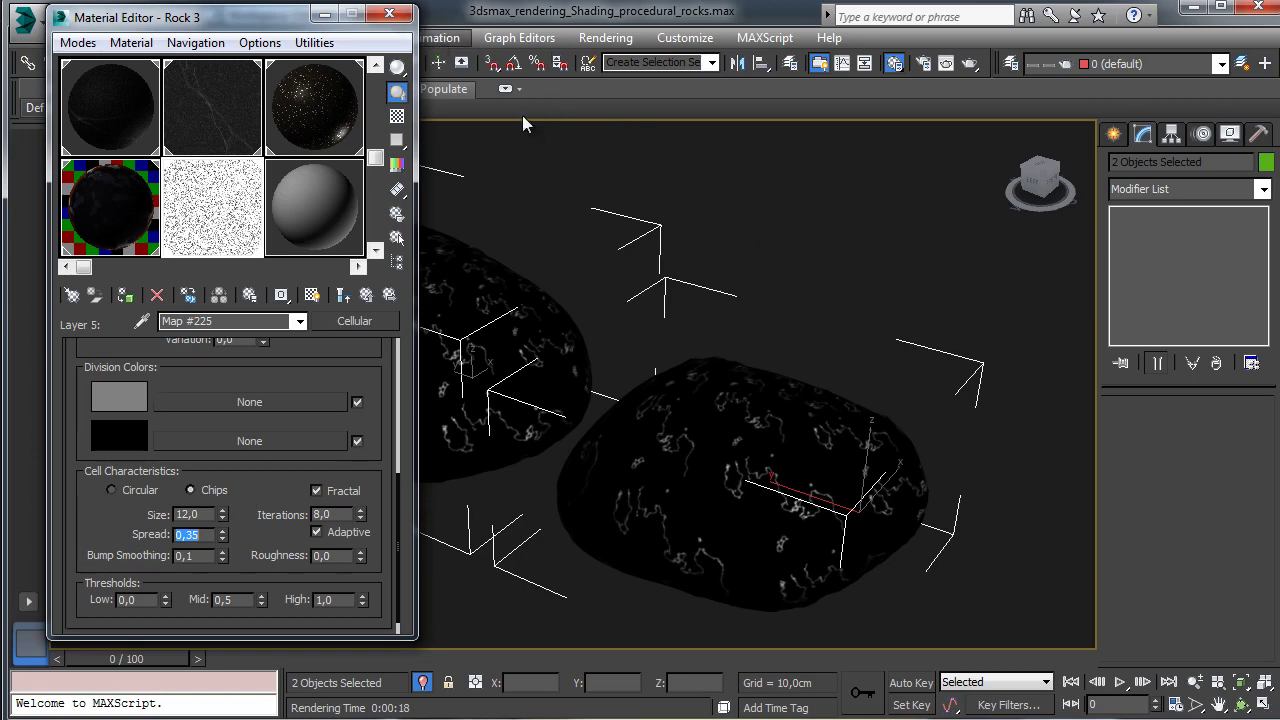
Step: Return to the Composite map and set Layer 5's blend mode to Screen
click(366, 295)
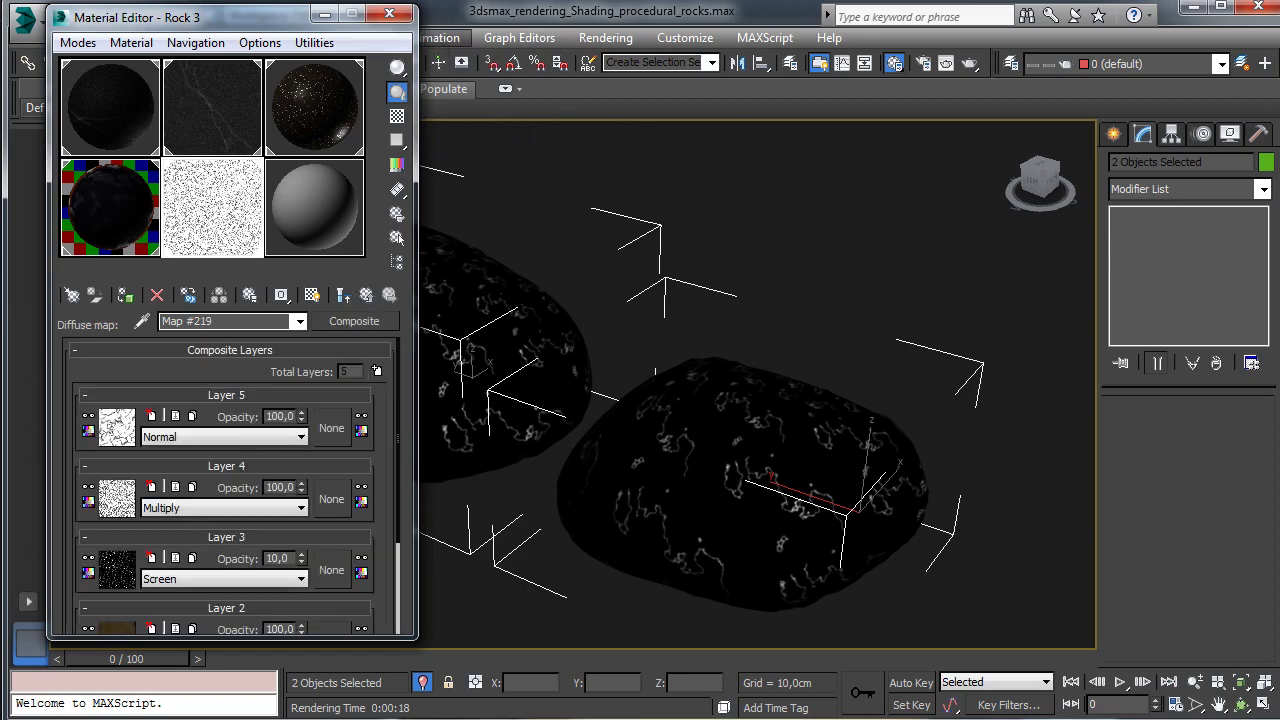
click(217, 439)
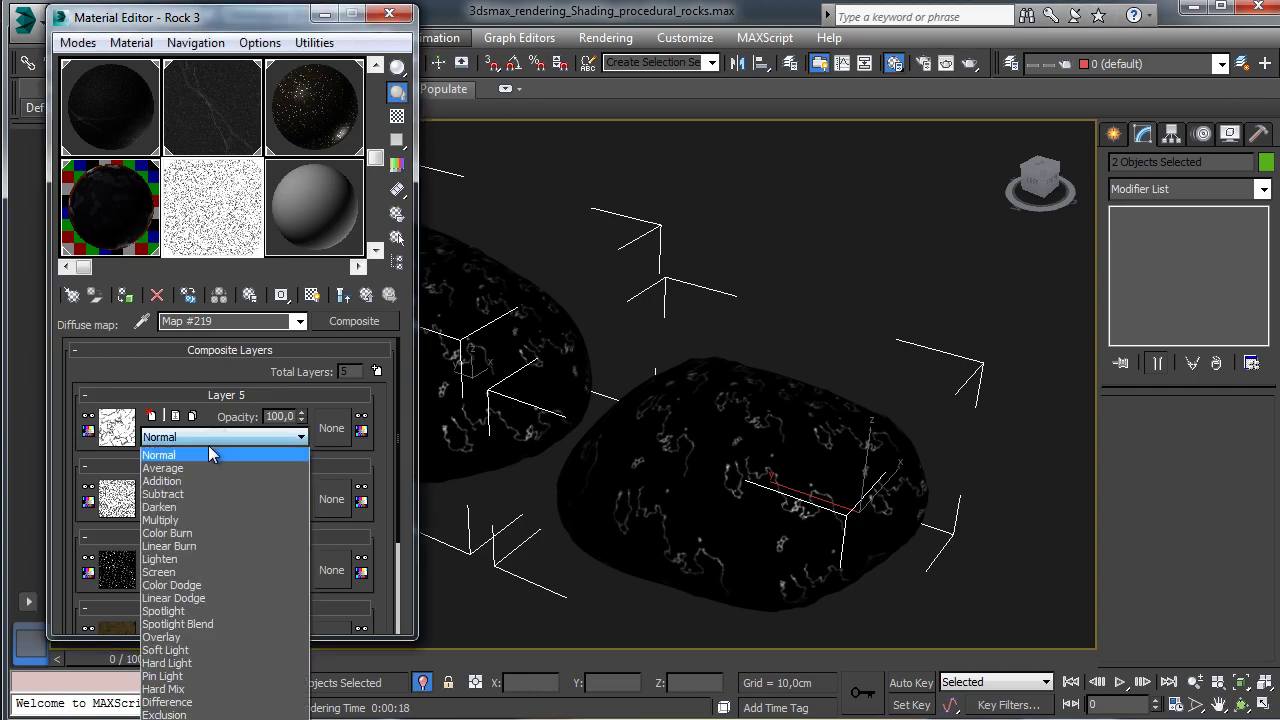
click(170, 572)
Step: Invert the output of Layer 5's Cellular map and return to the Composite map
click(118, 425)
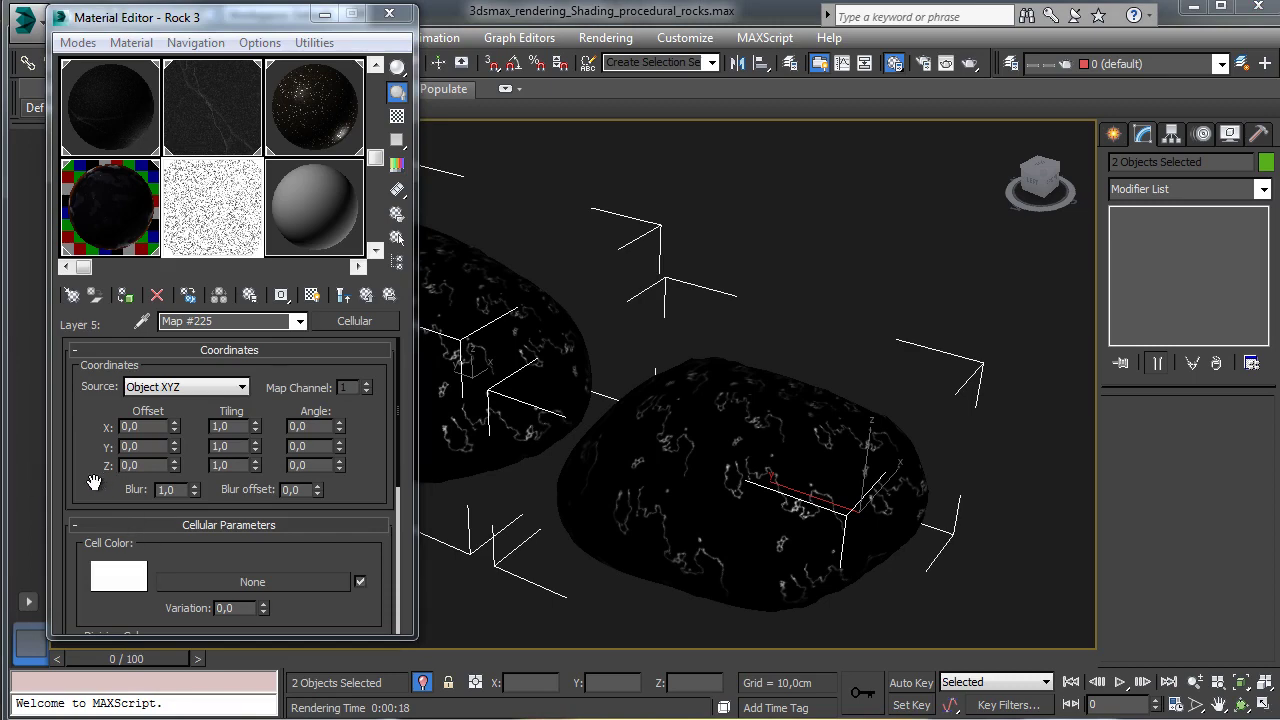
scroll(134, 430, down, 10)
click(104, 374)
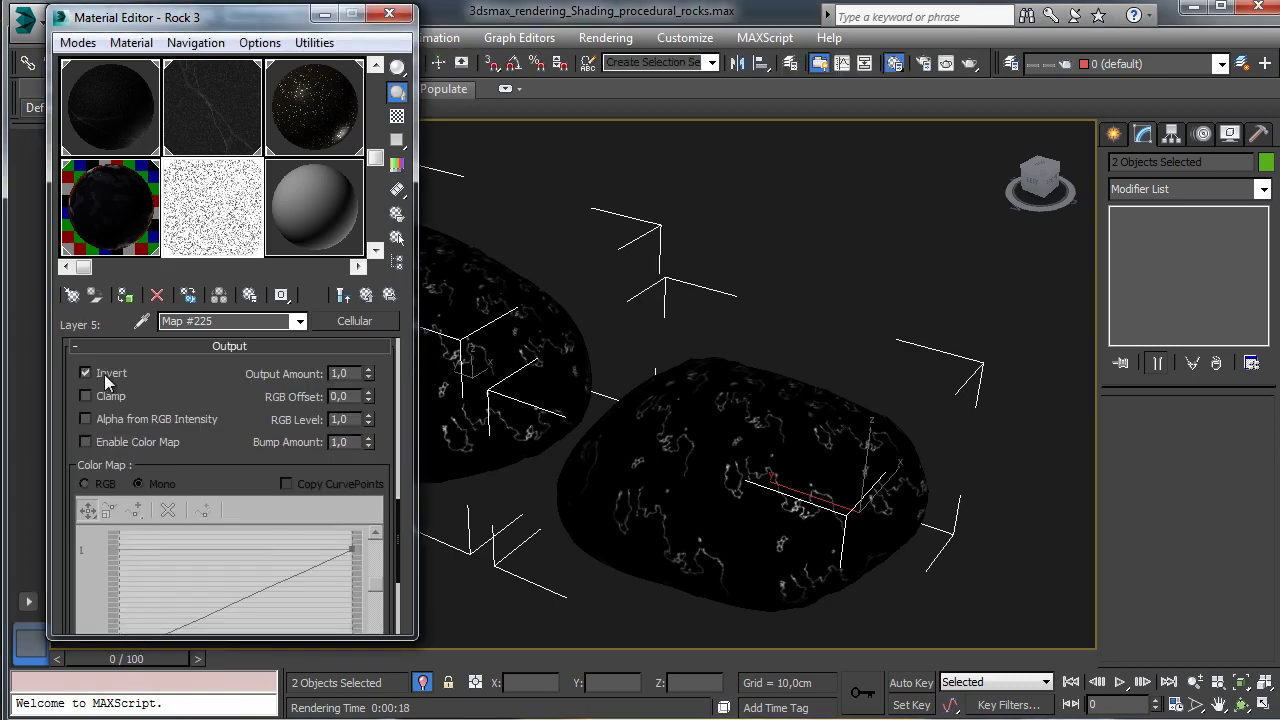
click(366, 296)
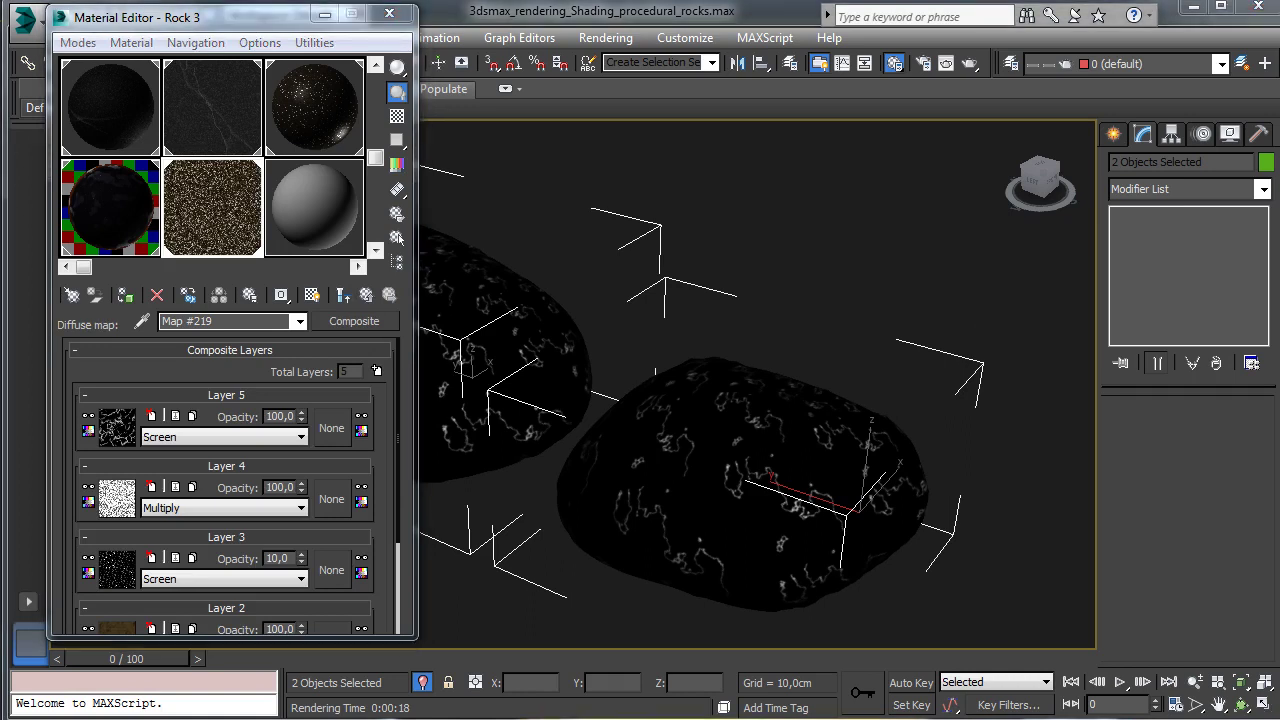
Step: Set Layer 5's opacity to 10 and bring up the render to check the rocks
key(Tab)
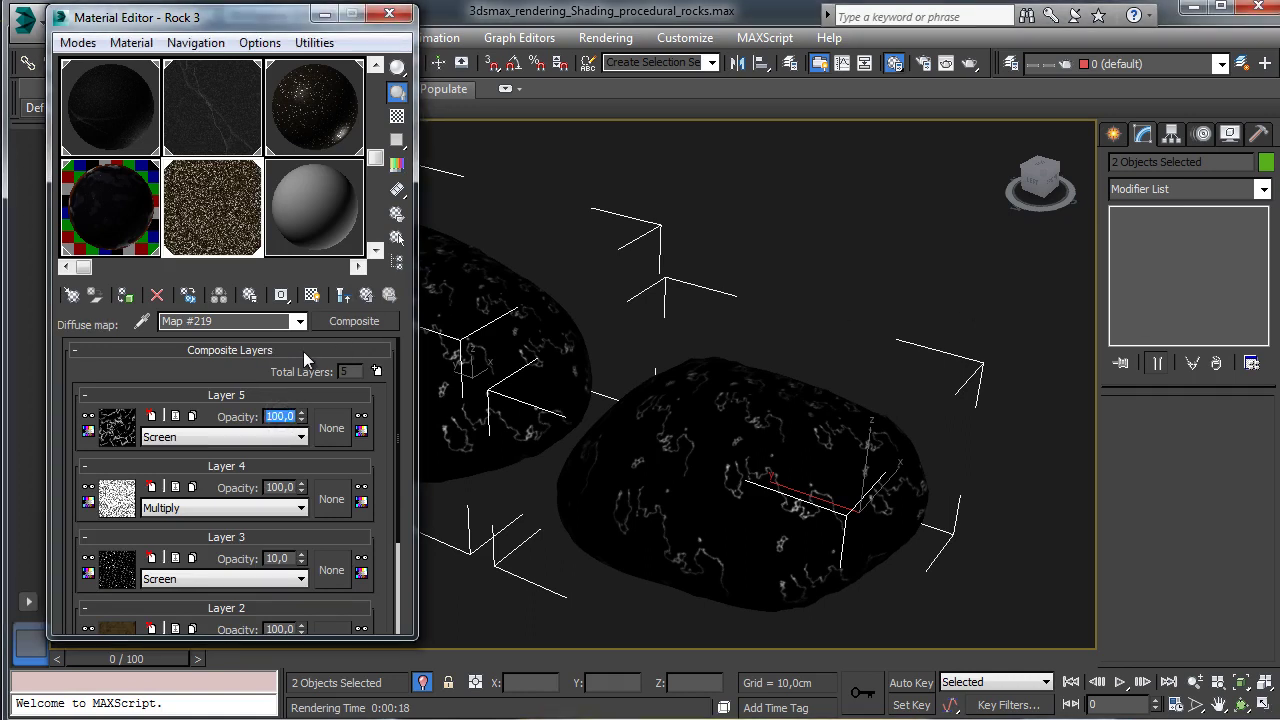
text(10)
key(Return)
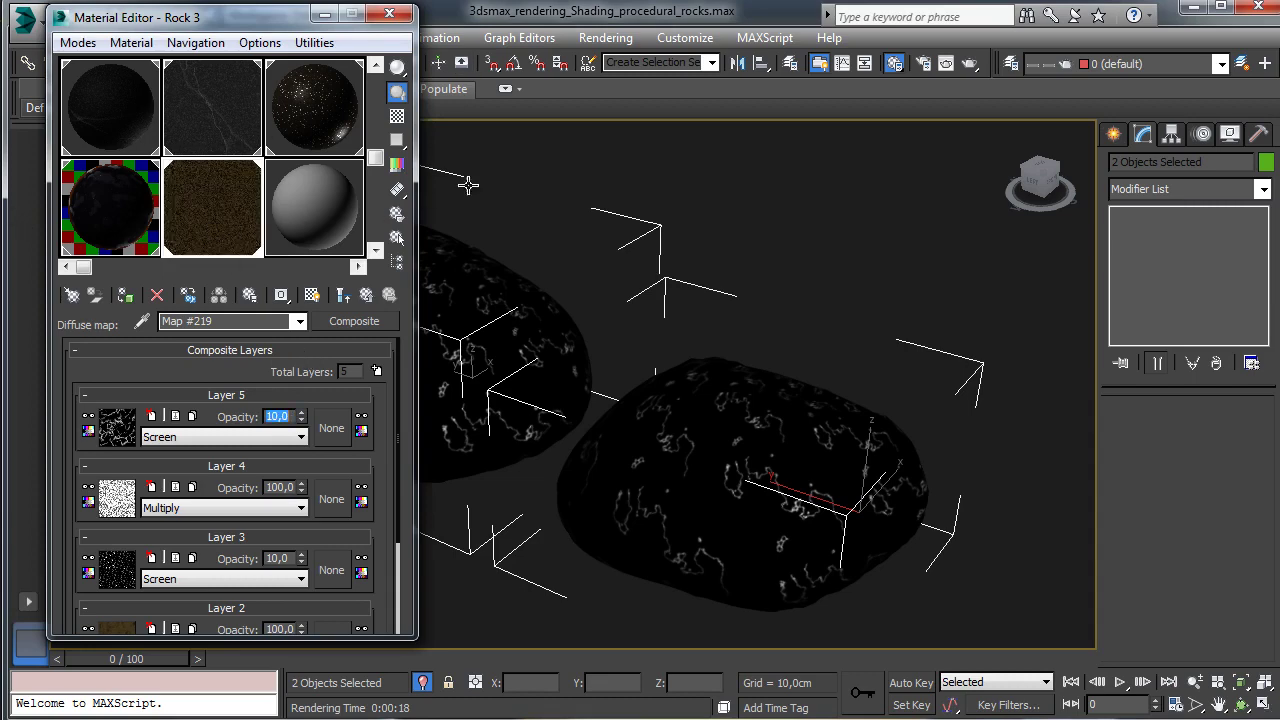
click(969, 64)
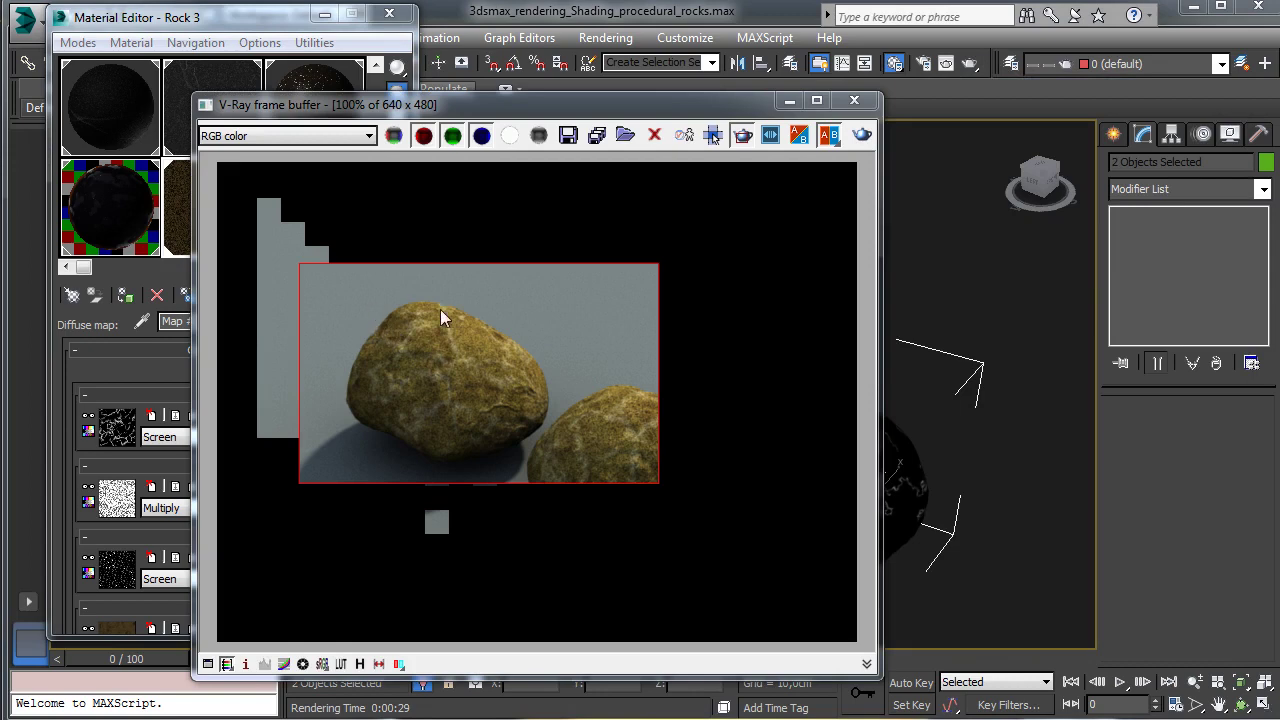
Step: Add Layer 6 to the Composite map and assign a Cellular map to it
click(789, 101)
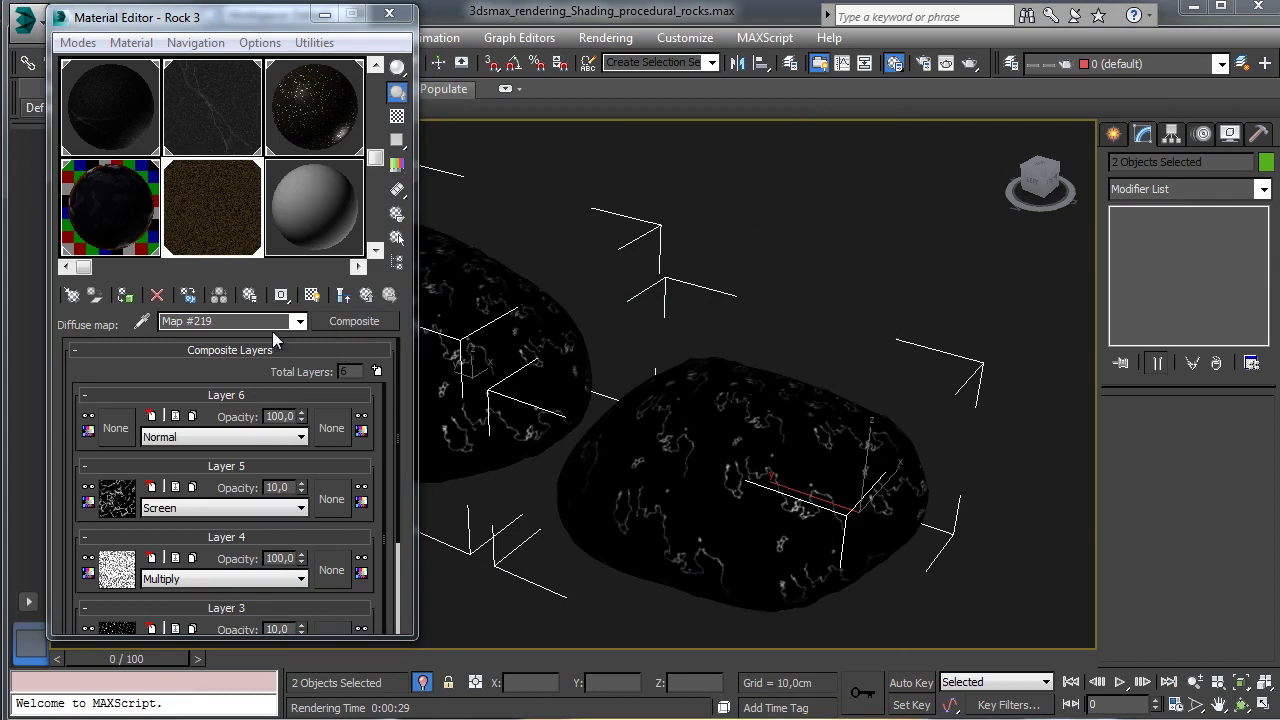
click(118, 428)
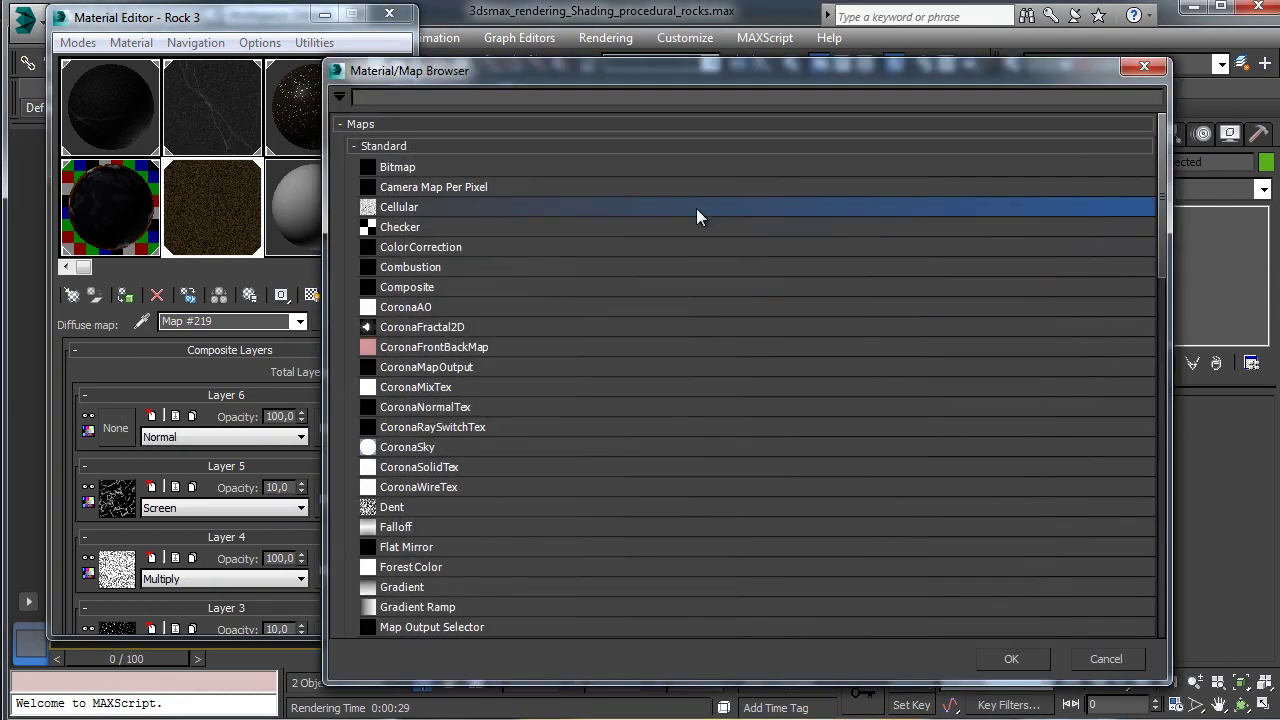
click(1016, 657)
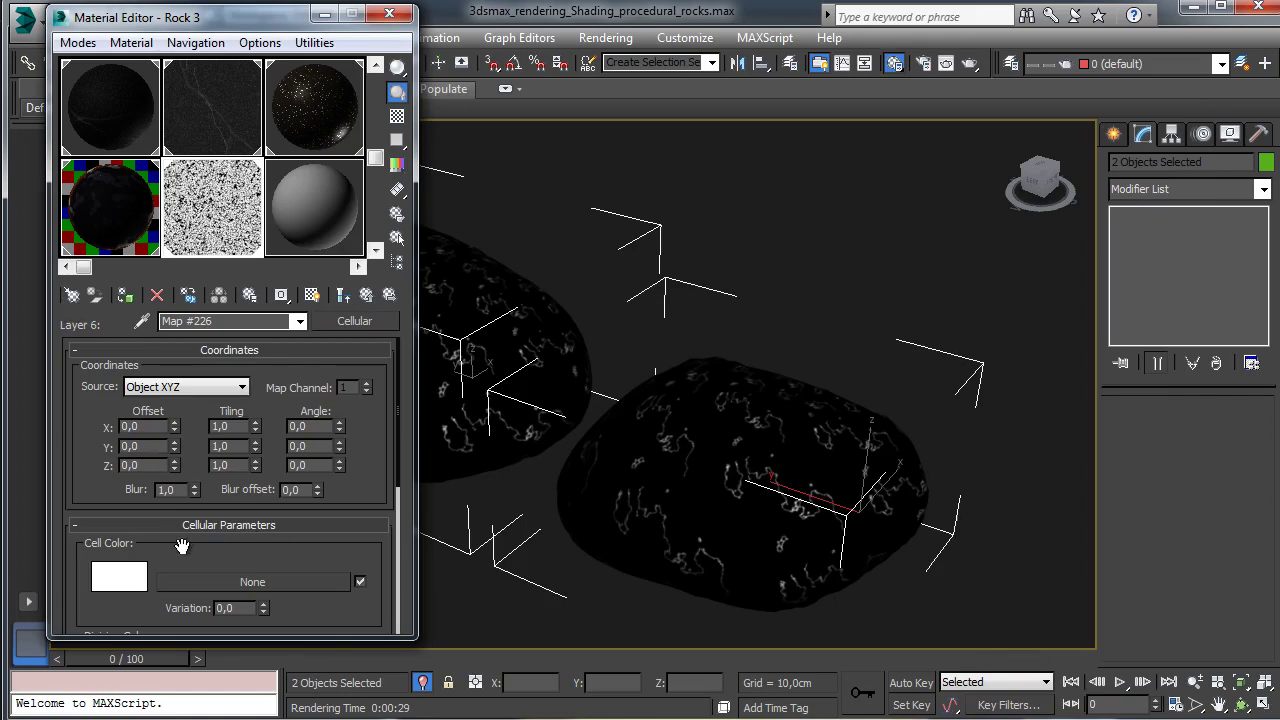
Step: Set the cell color of Layer 6's Cellular map to RGB 158, 153, 124
drag(152, 555, 149, 439)
click(119, 461)
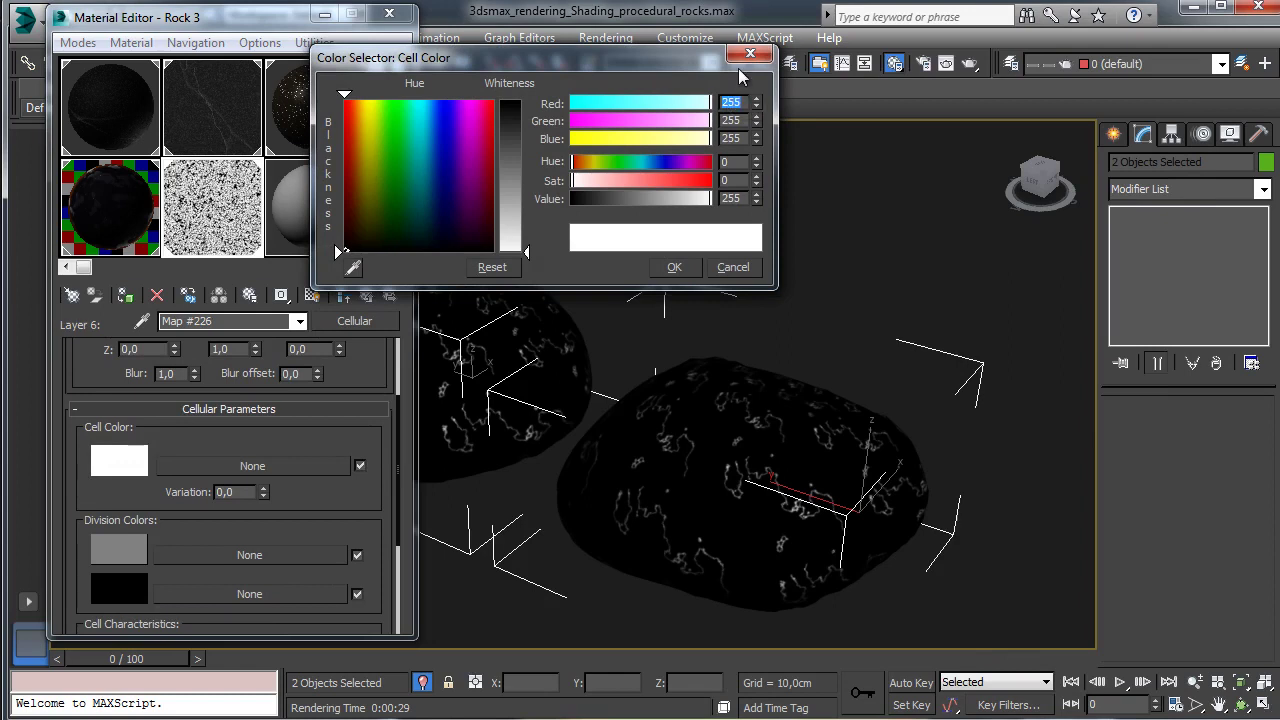
text(58)
key(Tab)
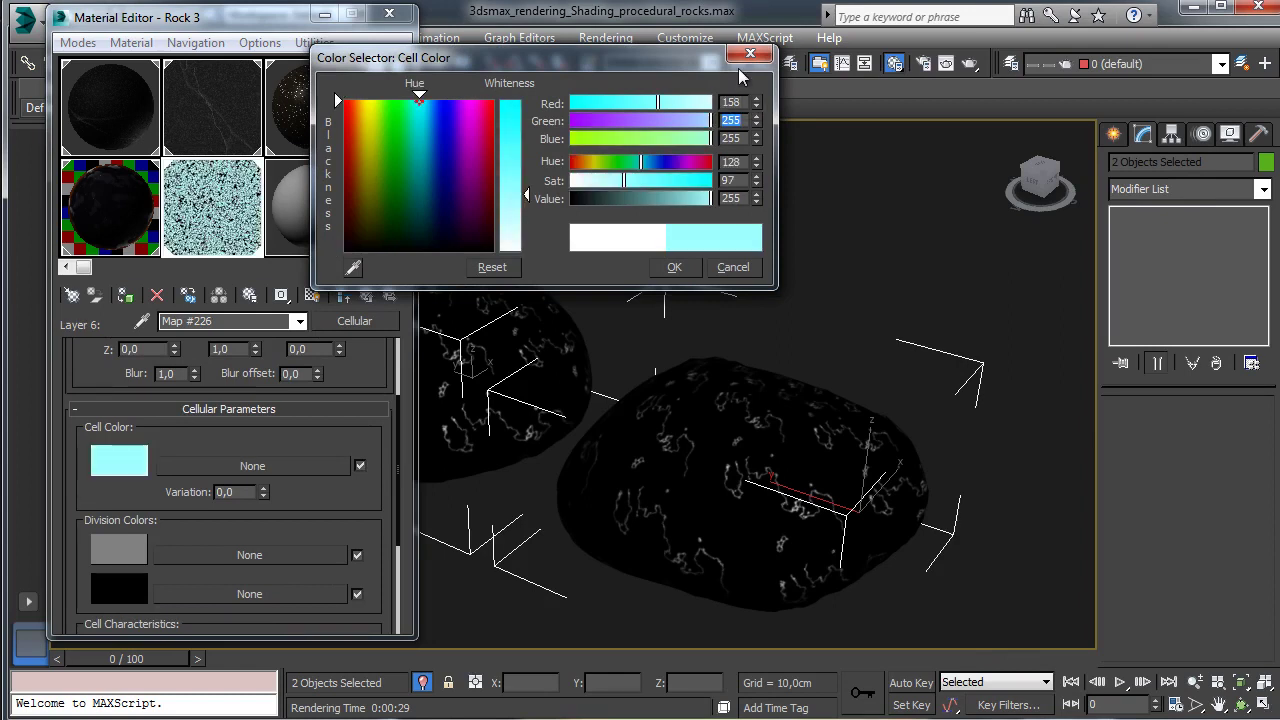
key(Tab)
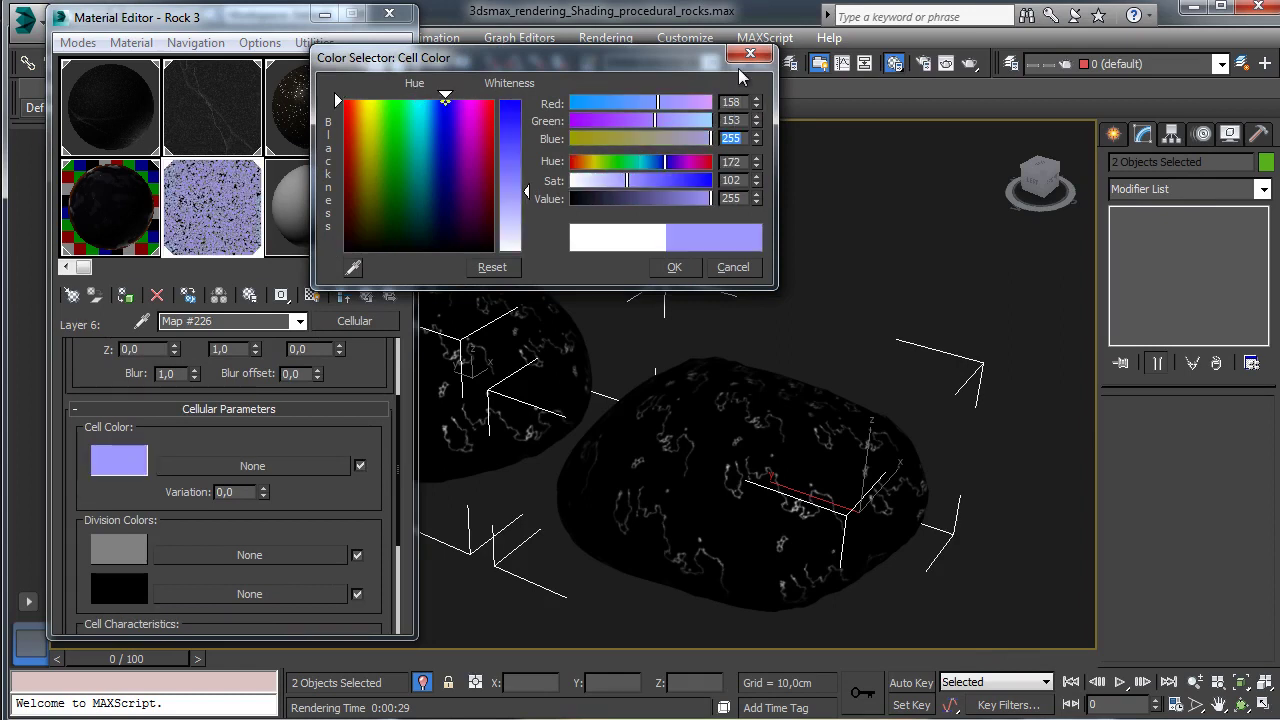
text(124)
key(Tab)
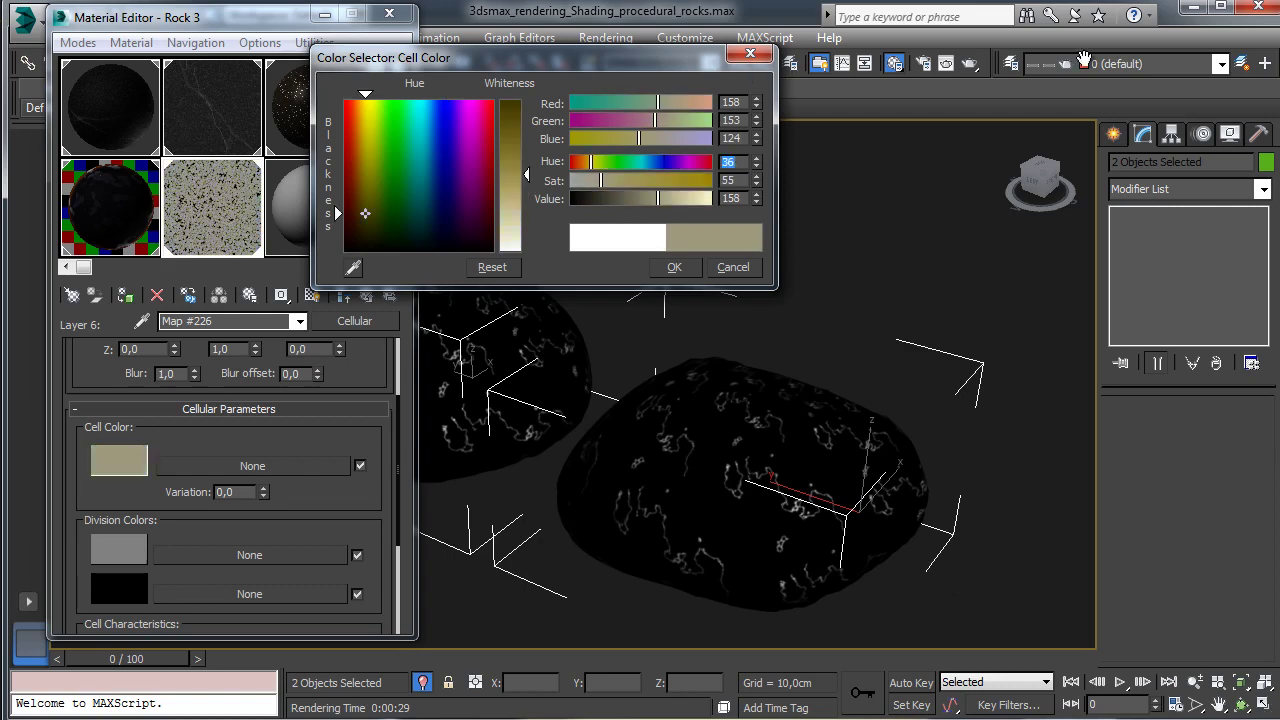
click(677, 265)
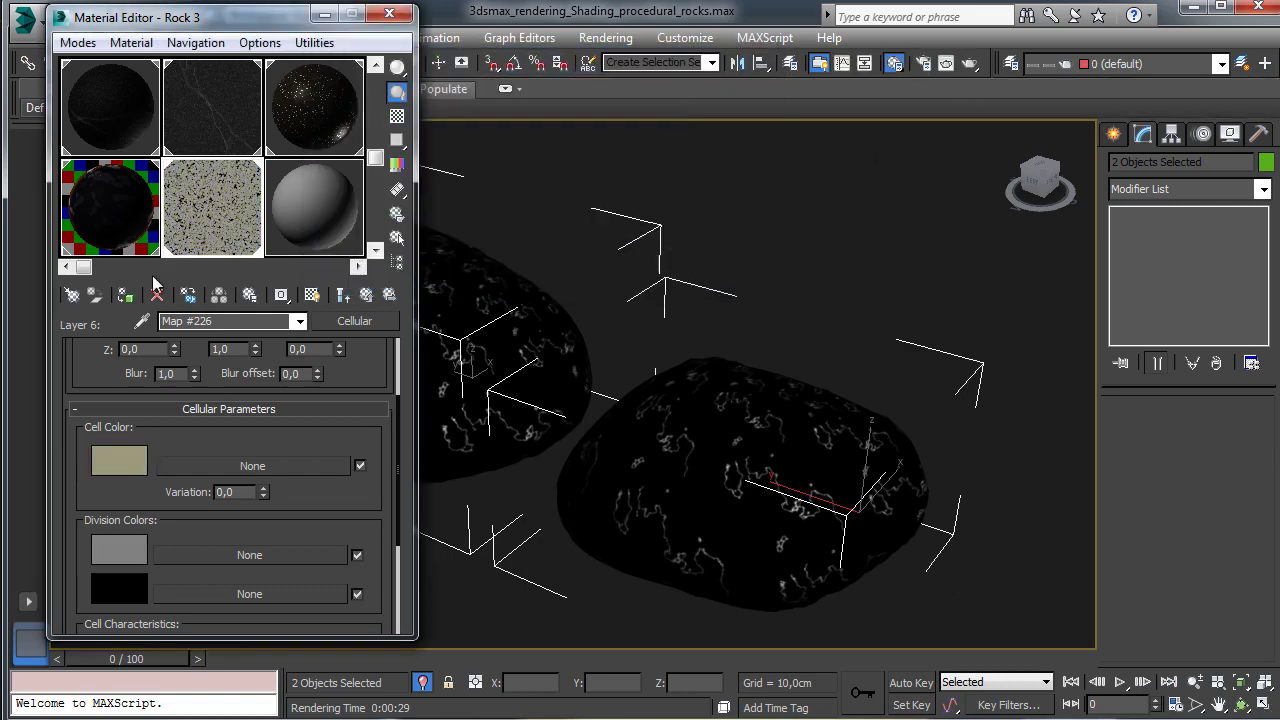
Step: Set the cell color variation of Layer 6's Cellular map to 85,0
double_click(244, 491)
key(Return)
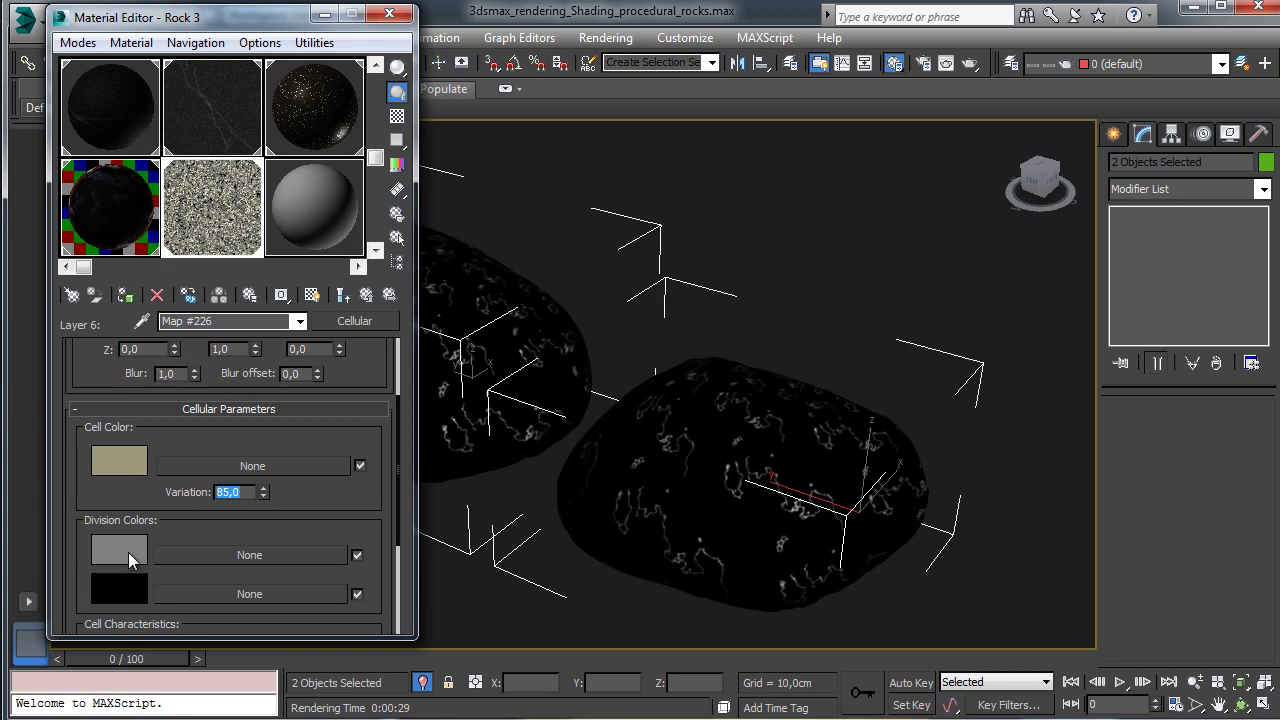
click(130, 552)
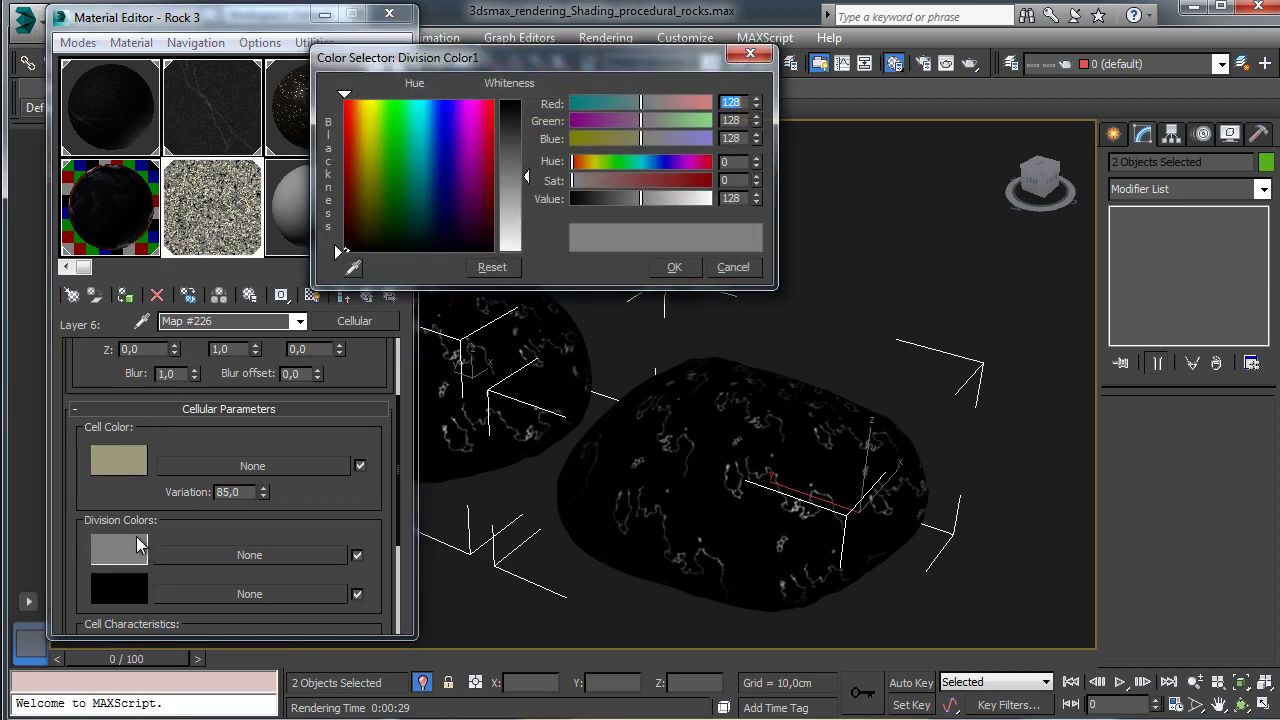
click(732, 267)
Step: Set the cell spread of Layer 6's Cellular map to 0,25
scroll(380, 480, down, 3)
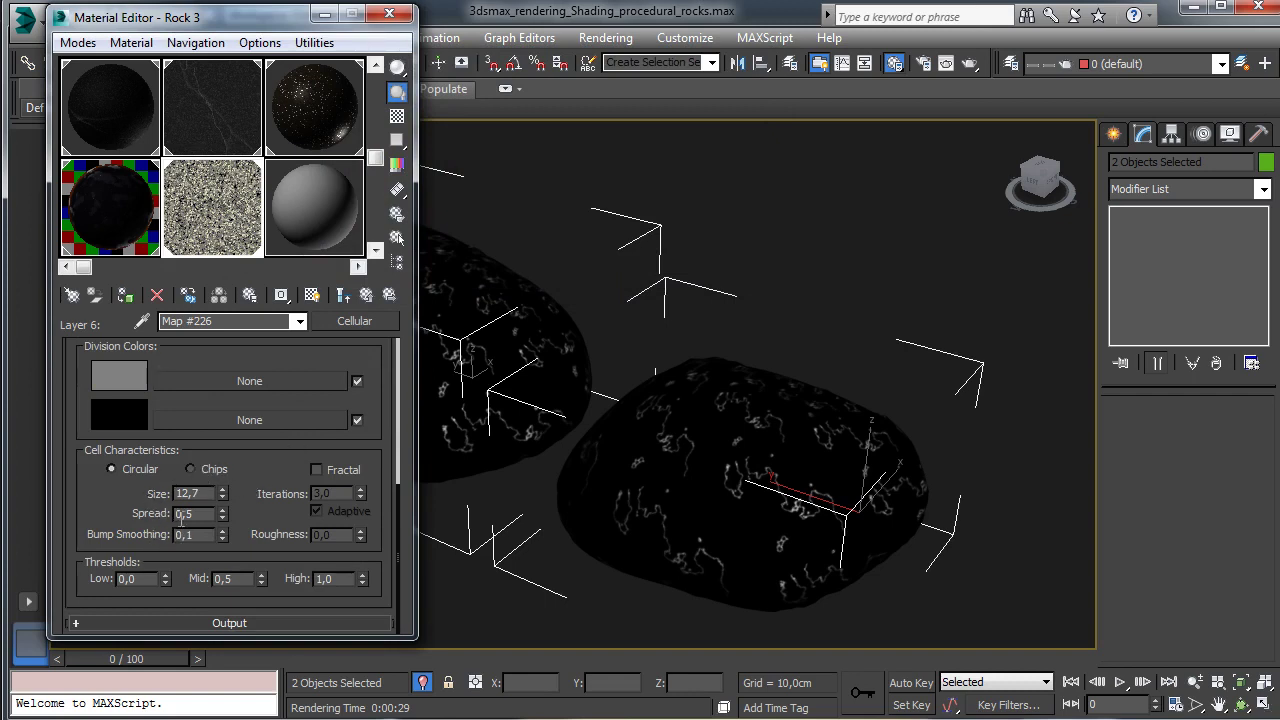
text(5)
key(Return)
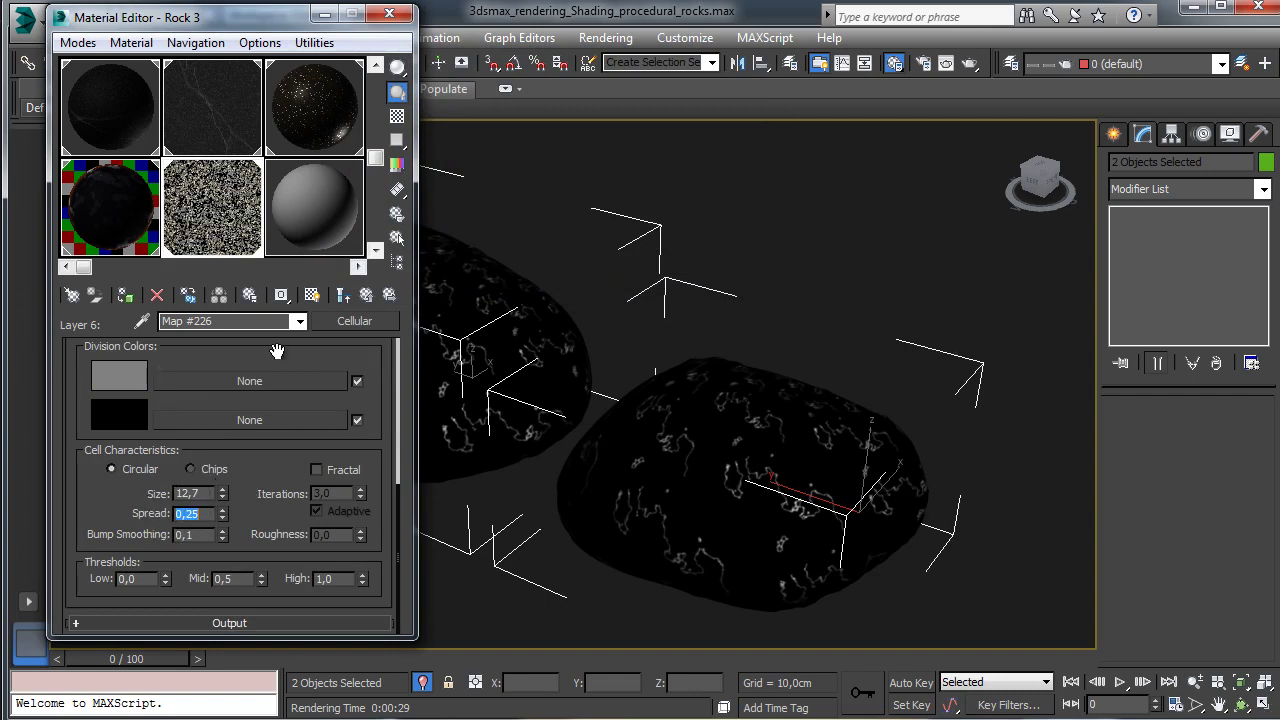
Step: Make the Layer 6 cells fractal with 9 iterations and a roughness of 0,3
click(349, 475)
drag(360, 494, 358, 486)
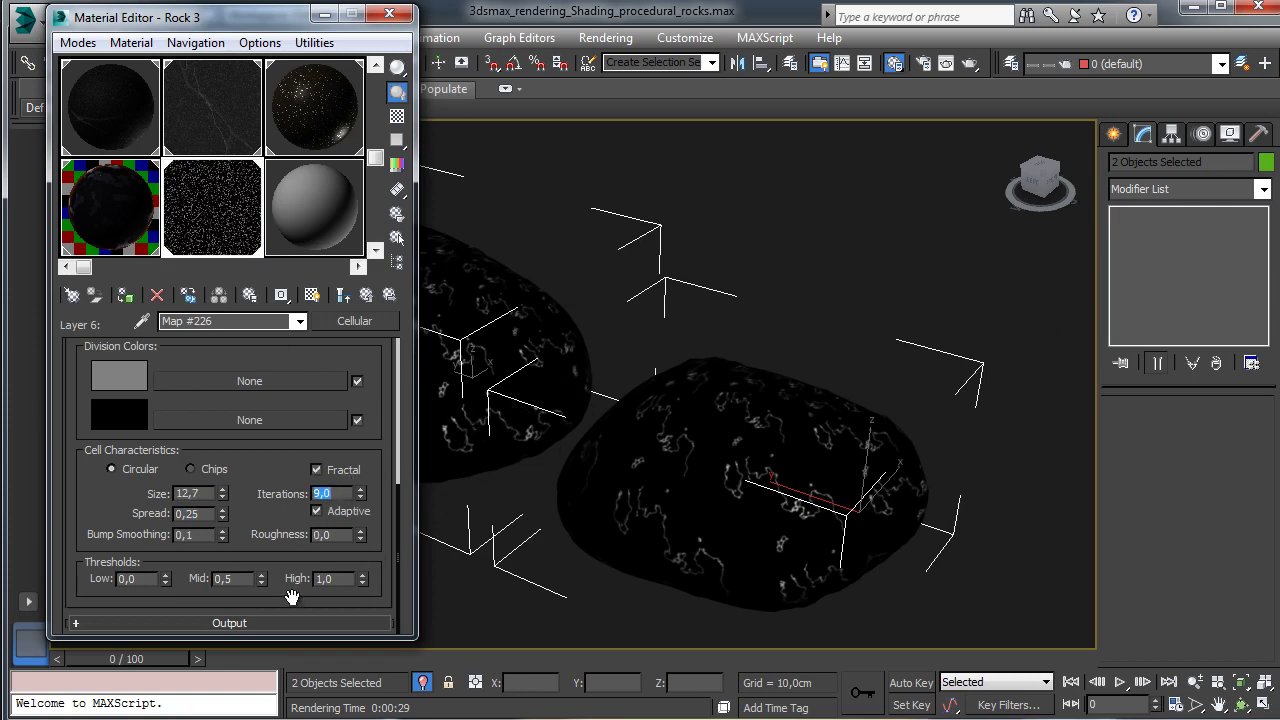
click(334, 535)
key(BackSpace)
key(Return)
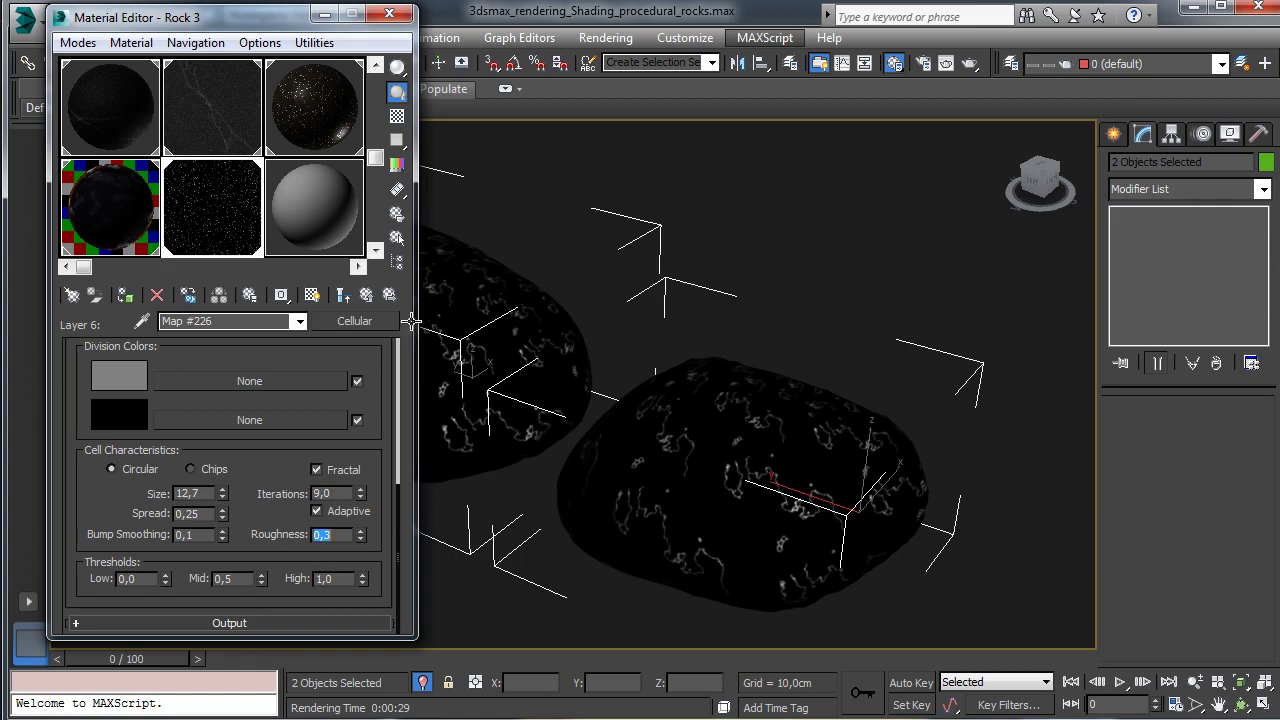
Step: Set Layer 6 of the composite diffuse map to Screen blending, adjust its opacity, and close the material editor
click(366, 294)
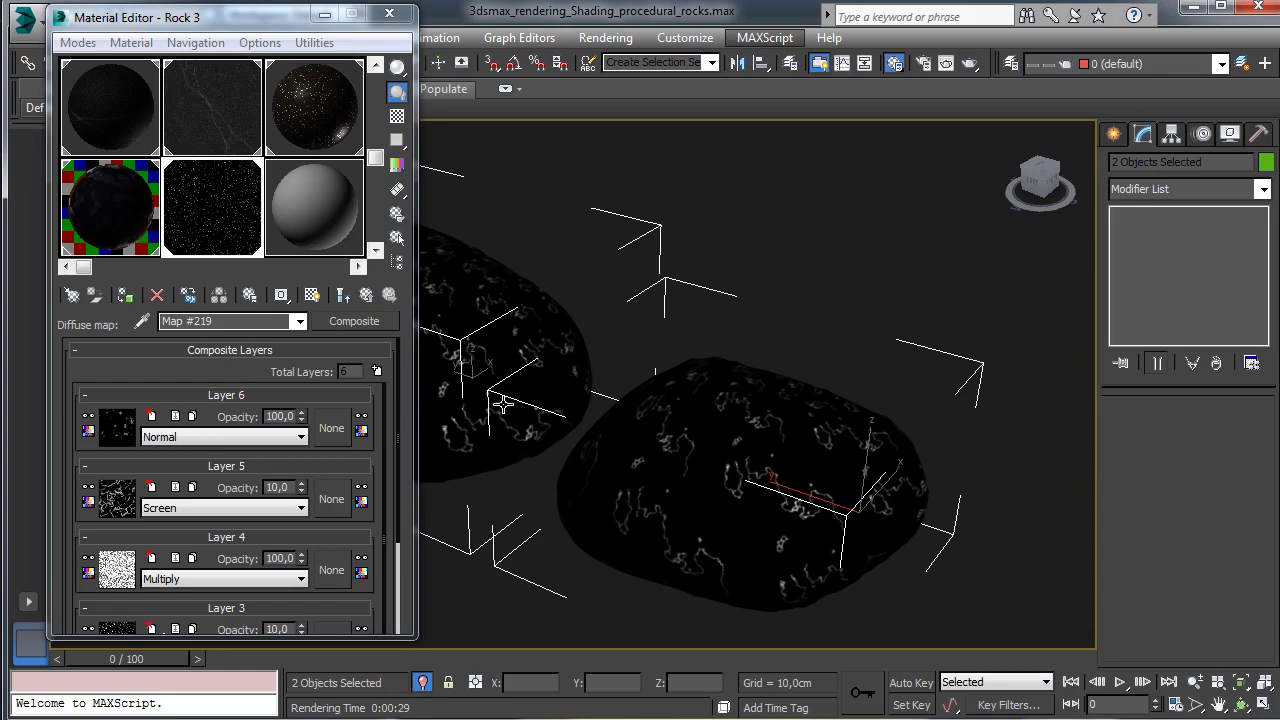
click(218, 437)
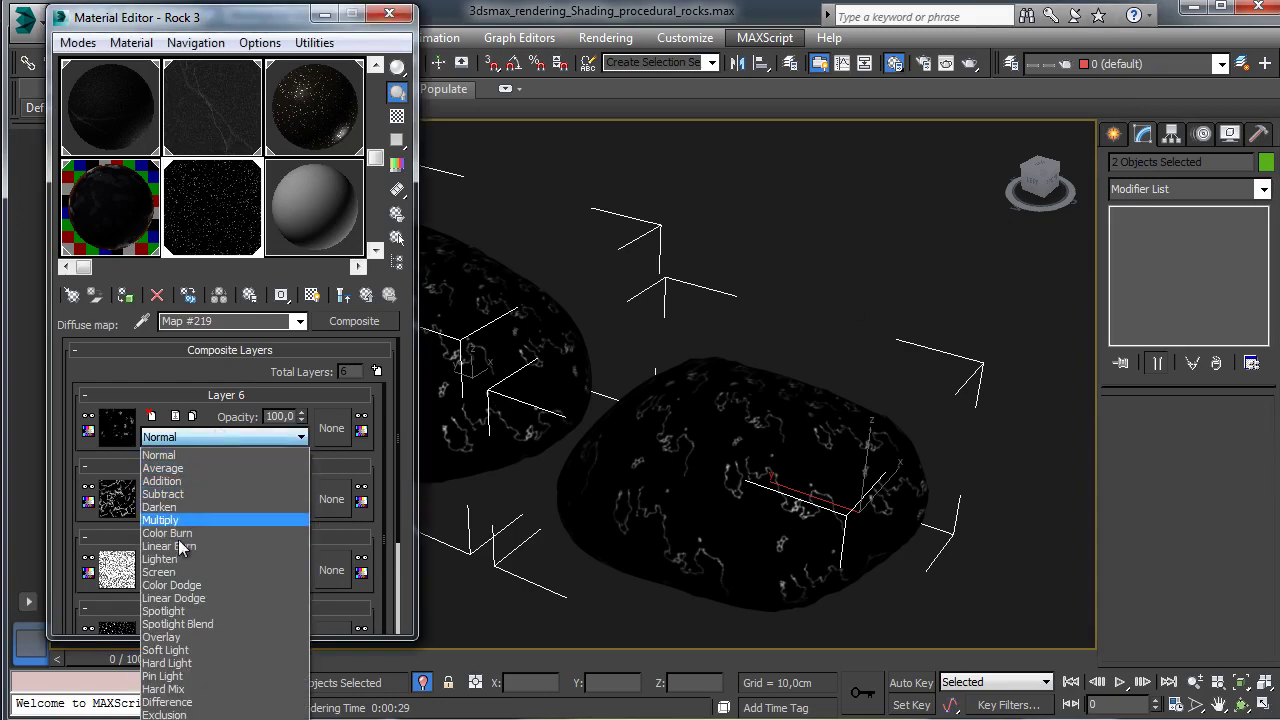
click(175, 572)
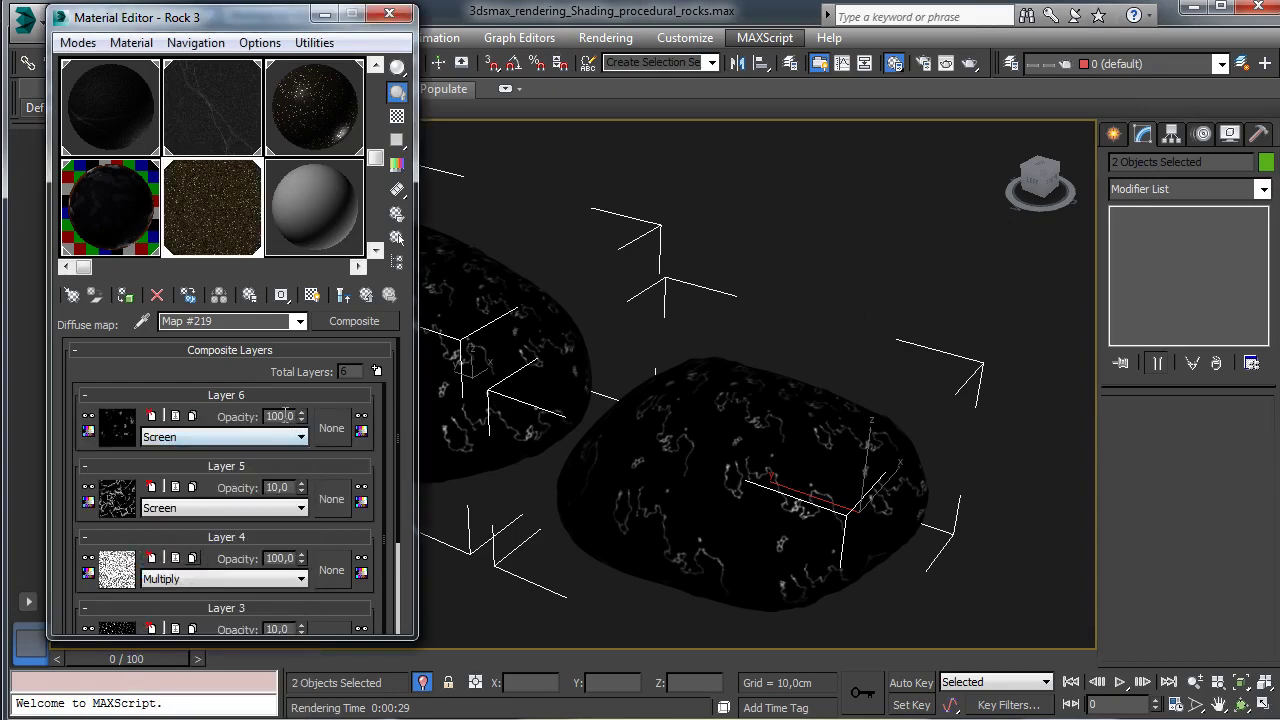
double_click(282, 416)
click(342, 295)
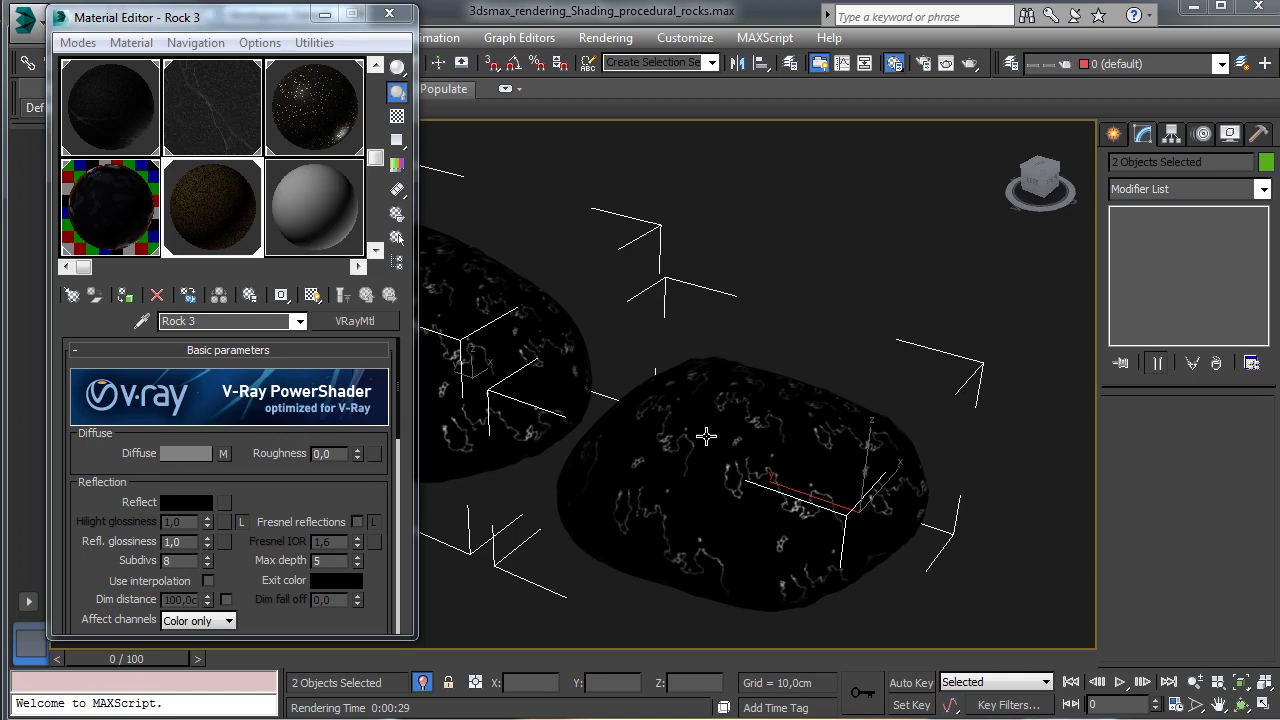
click(389, 13)
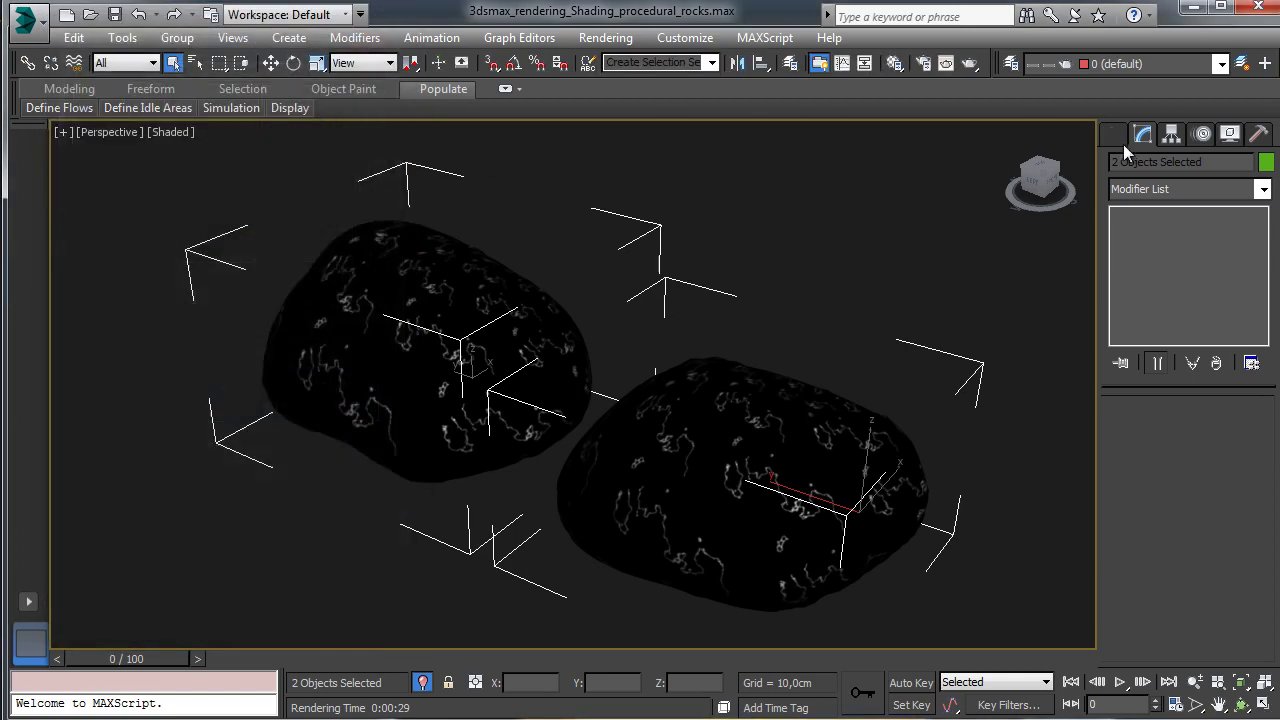
Step: Set the TurboSmooth render iterations of both Rock_Simple and Rock_Simple001 to 8 and save the scene
click(436, 310)
click(1190, 247)
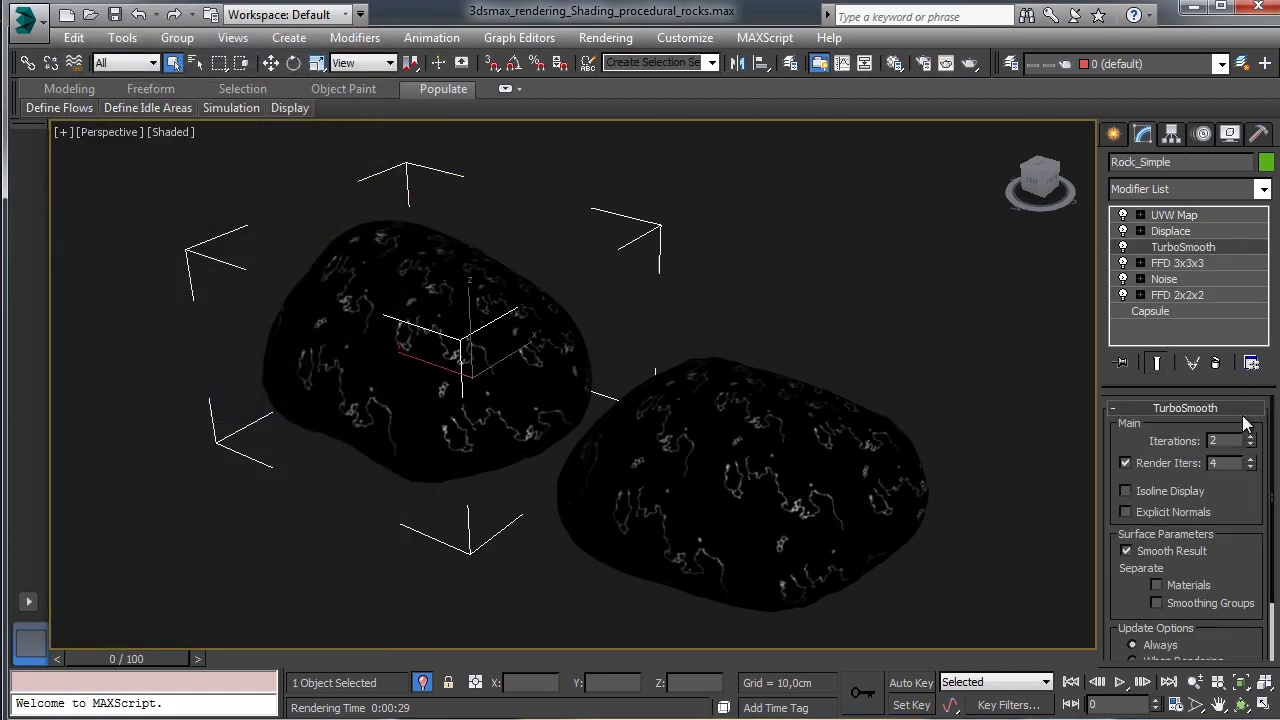
double_click(1240, 463)
text(8)
click(845, 452)
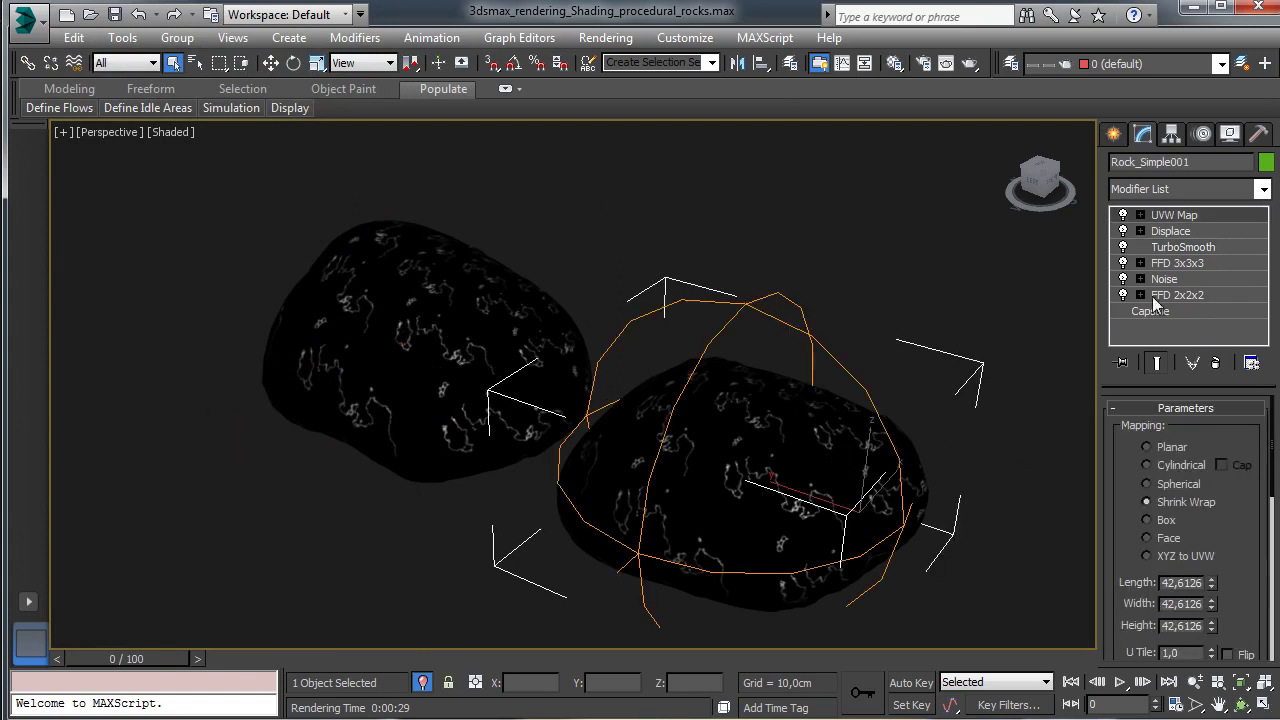
click(1162, 248)
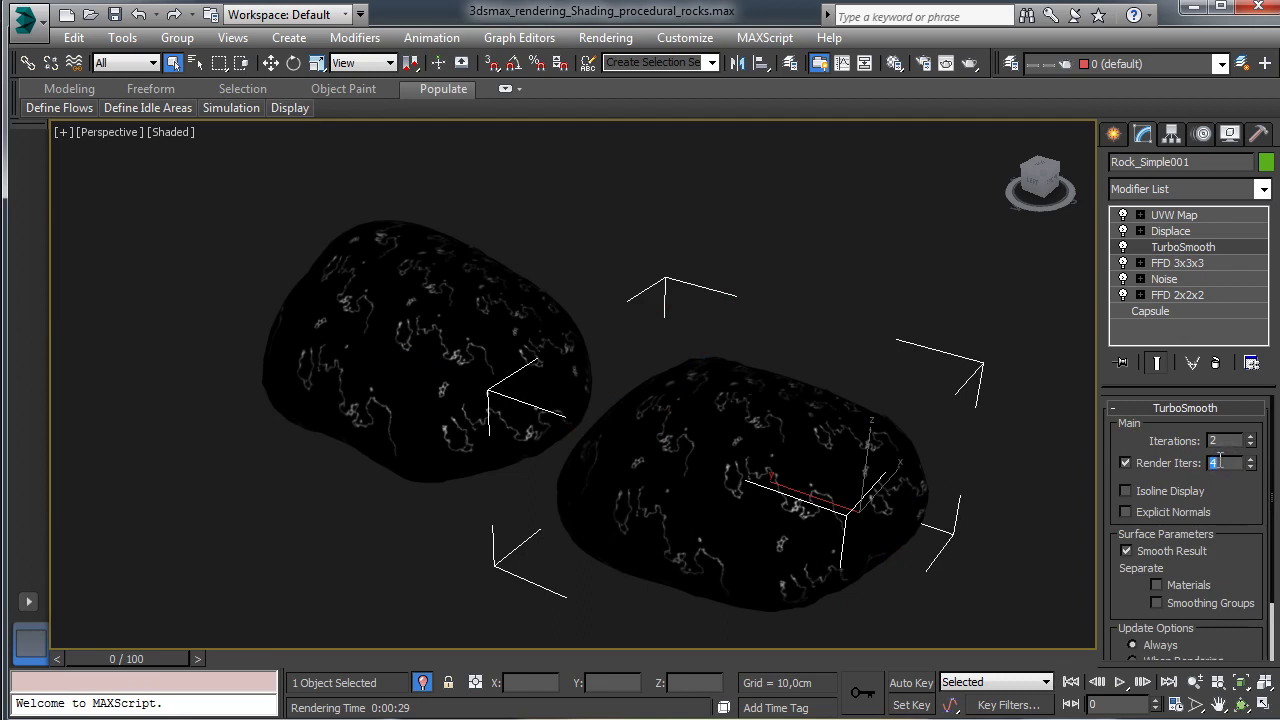
key(ctrl+s)
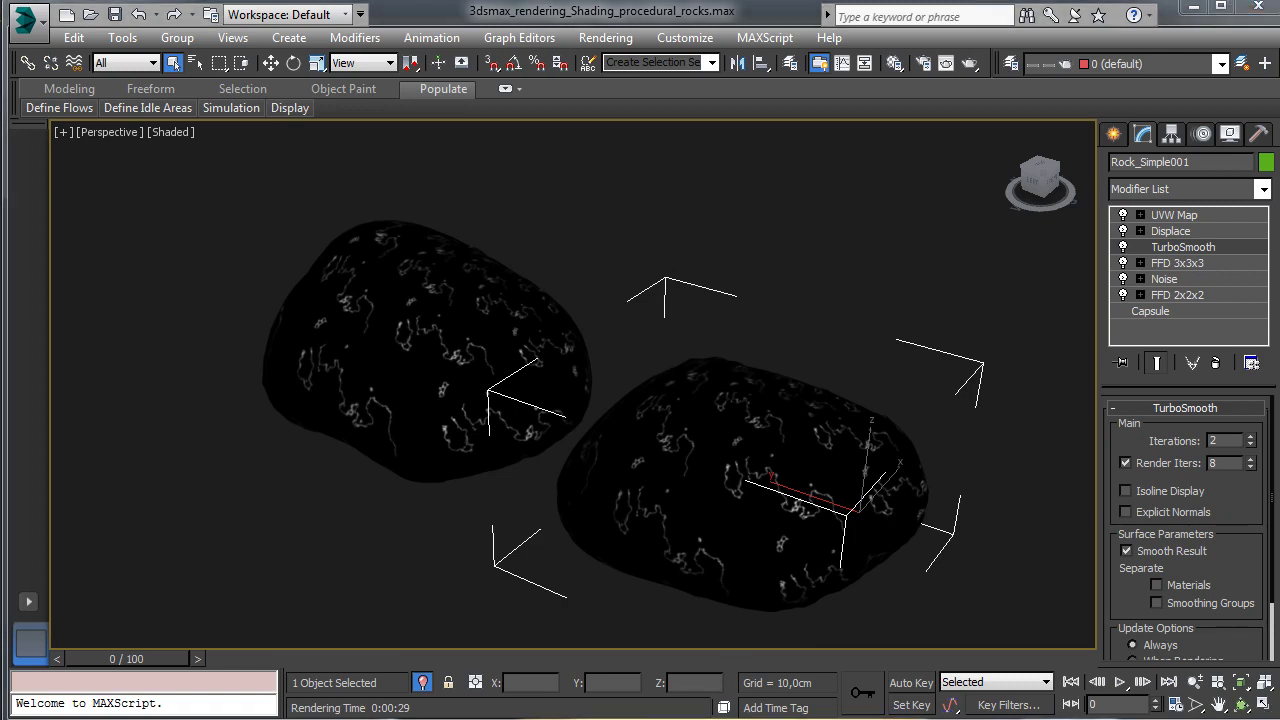
Step: Render a region enlarged to enclose both rocks, and minimize the frame buffer
key(F9)
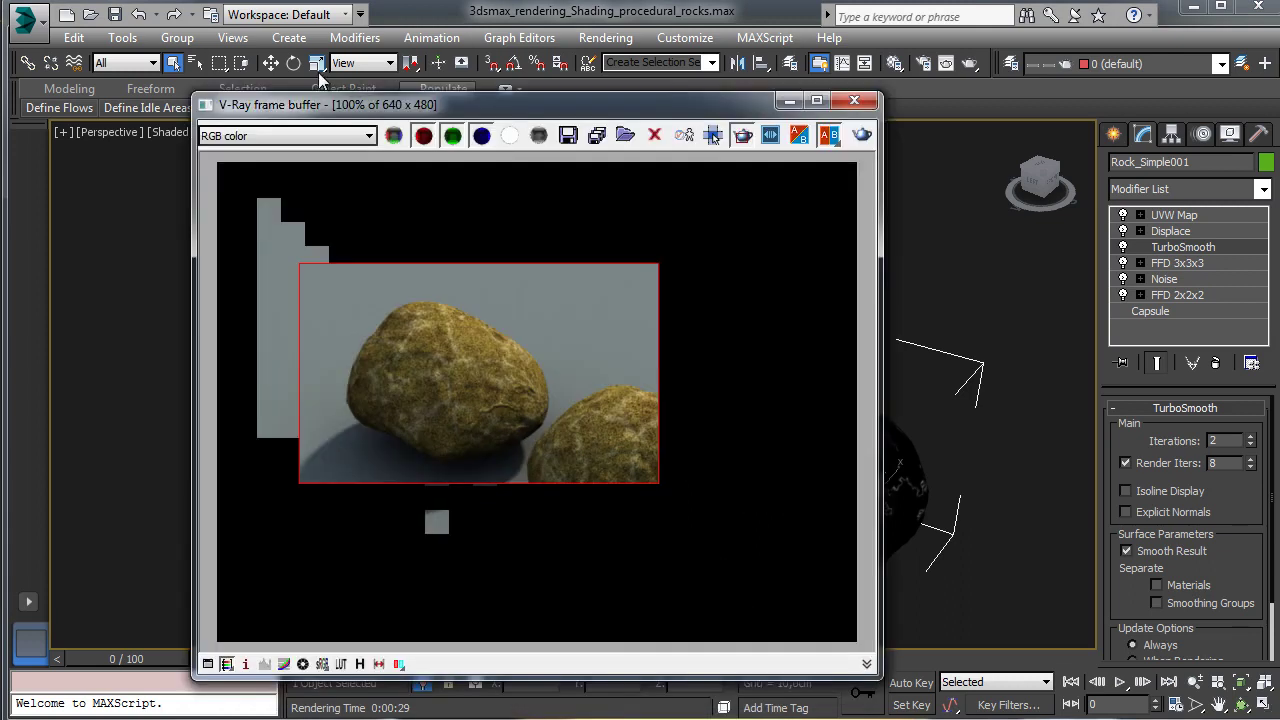
drag(280, 279, 818, 619)
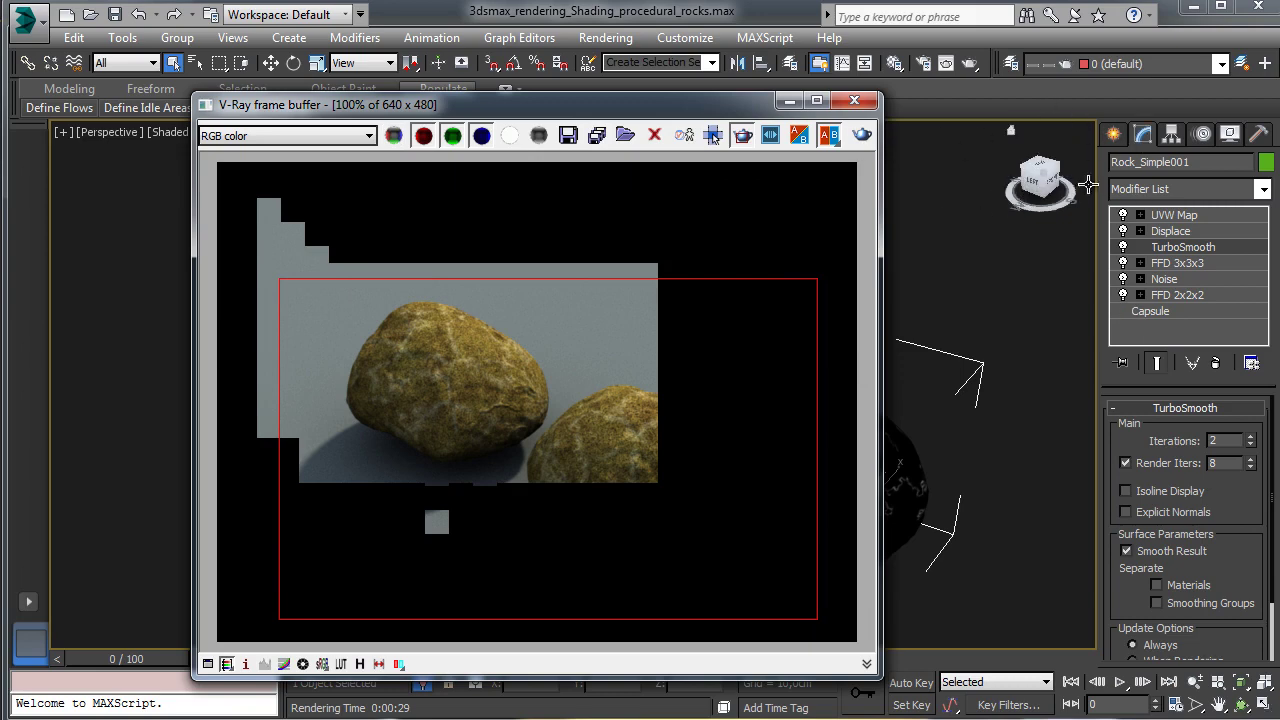
click(862, 134)
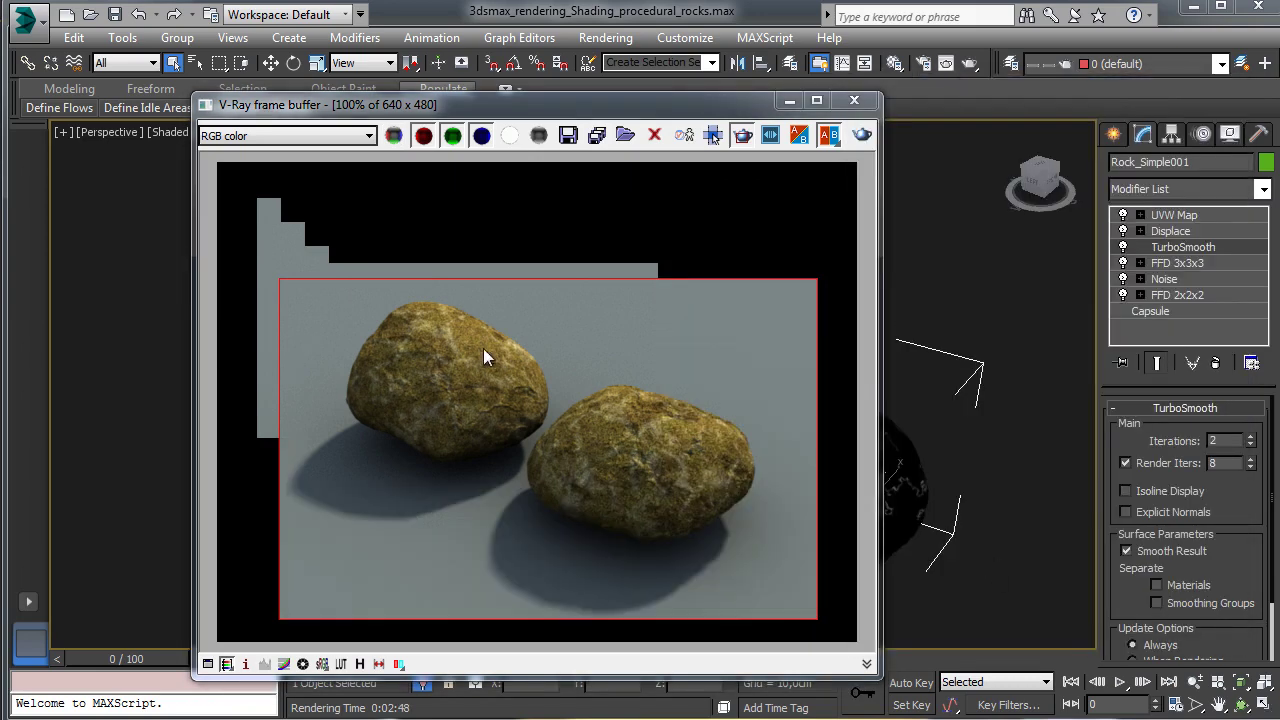
click(787, 101)
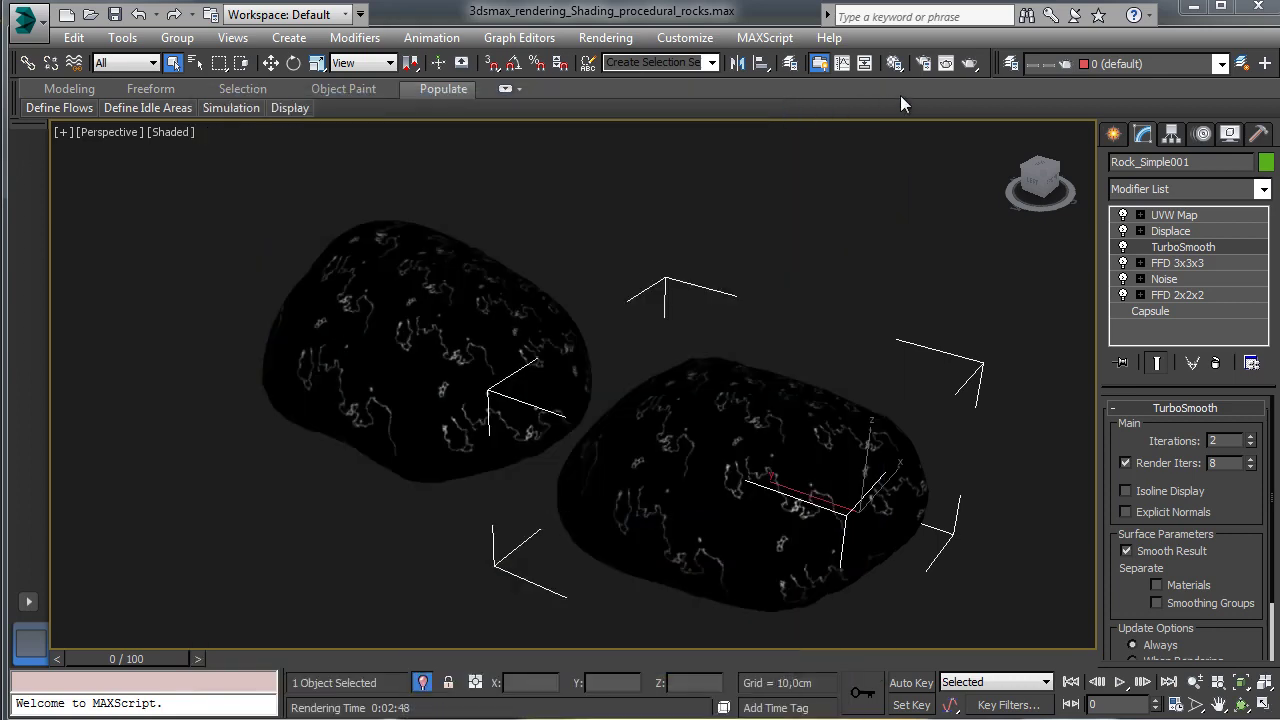
Step: End isolation mode and move Rock_Simple and Rock_Simple001 farther away from the veined pebbles
click(421, 684)
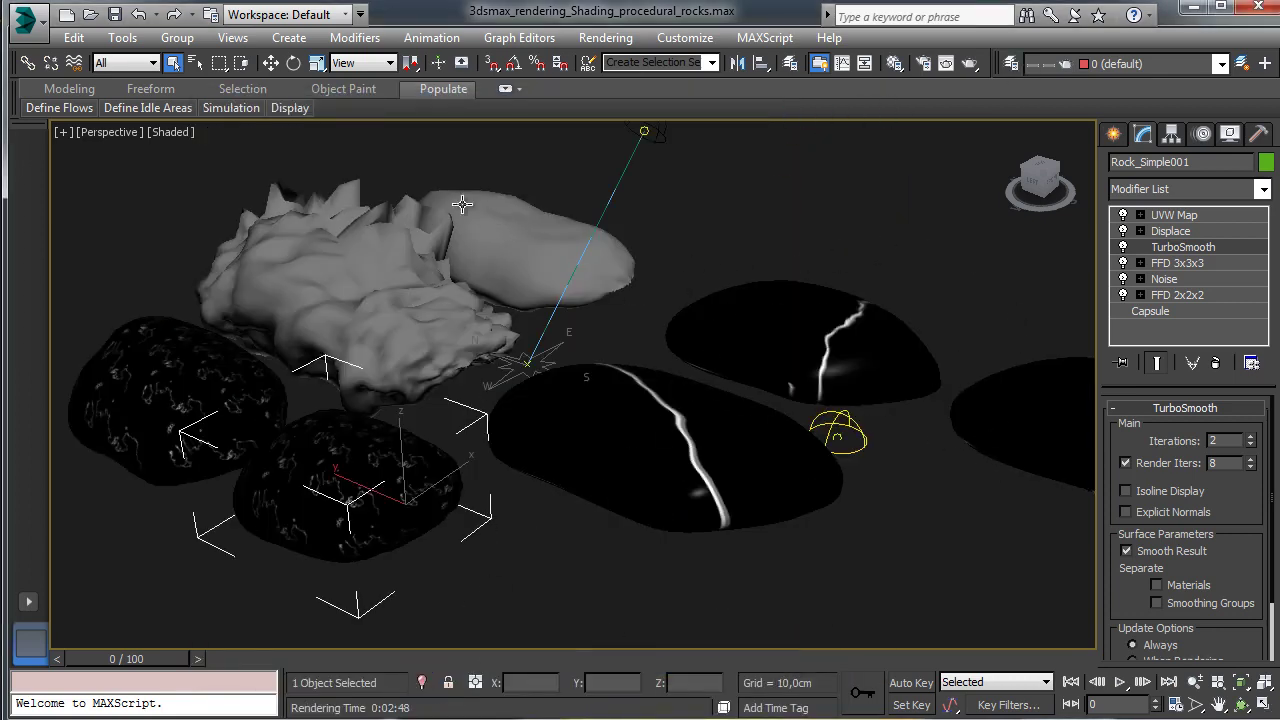
click(270, 63)
click(1033, 406)
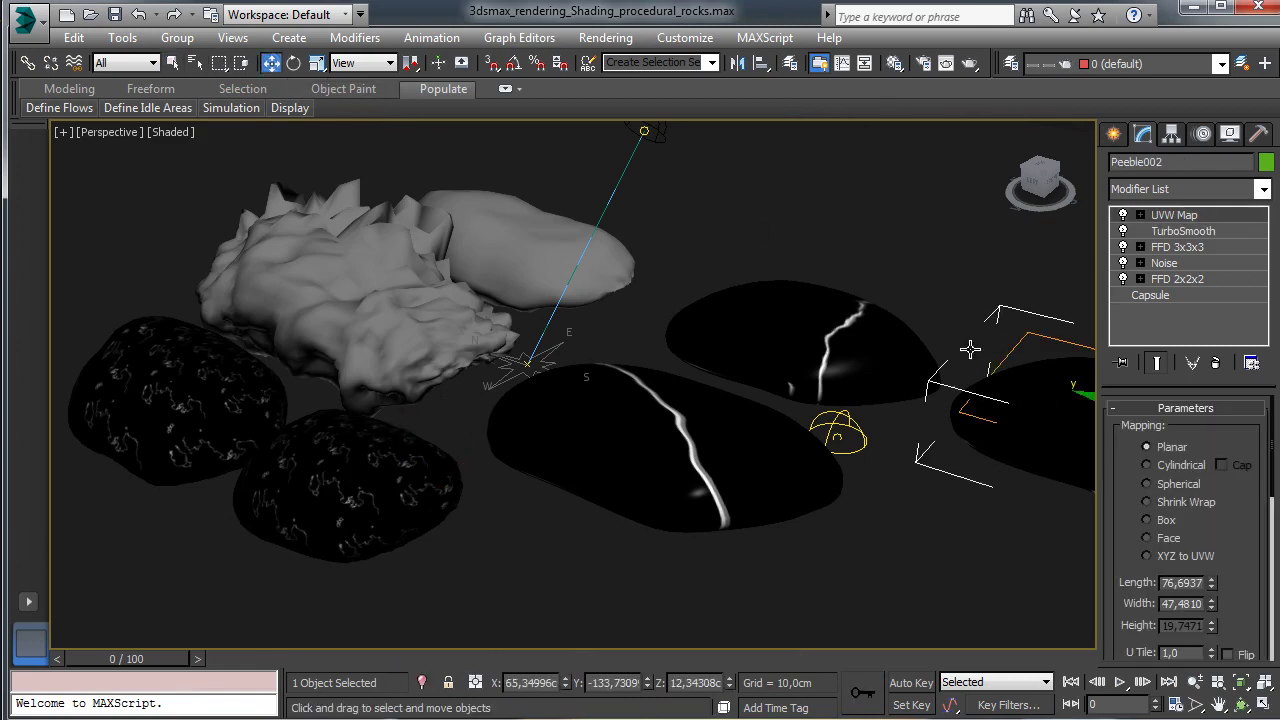
click(171, 355)
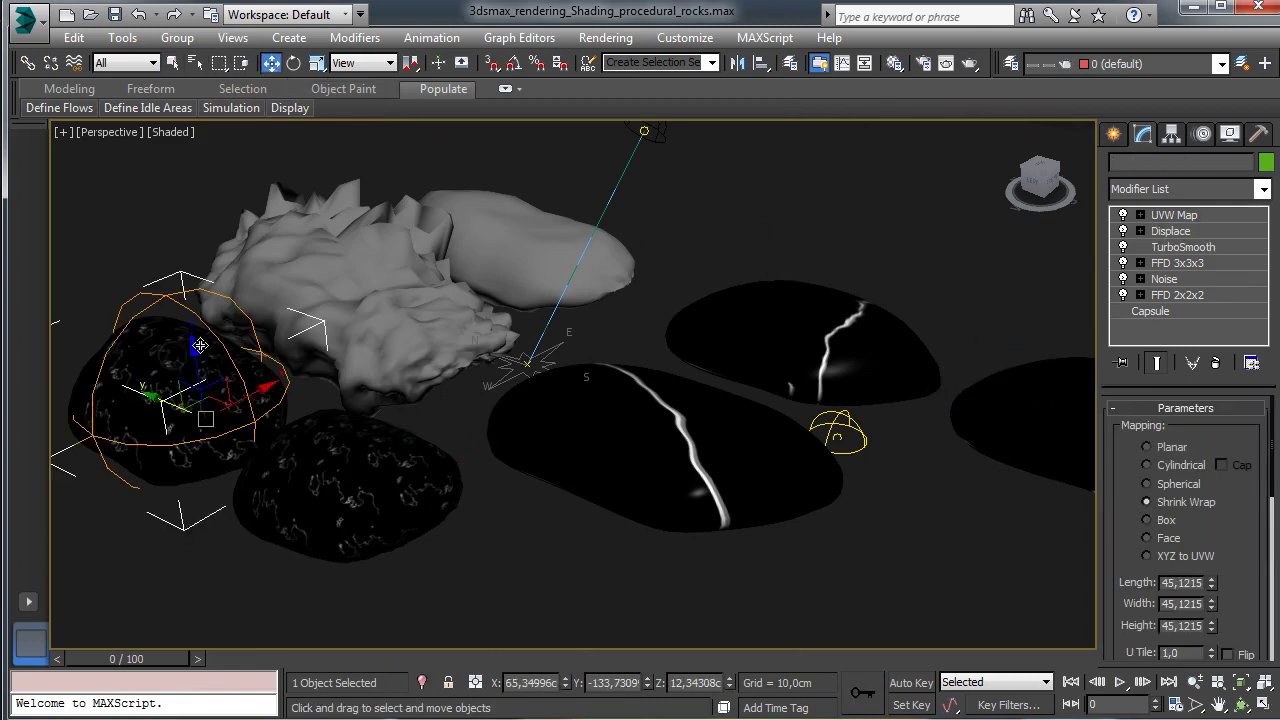
drag(158, 398, 120, 378)
click(296, 462)
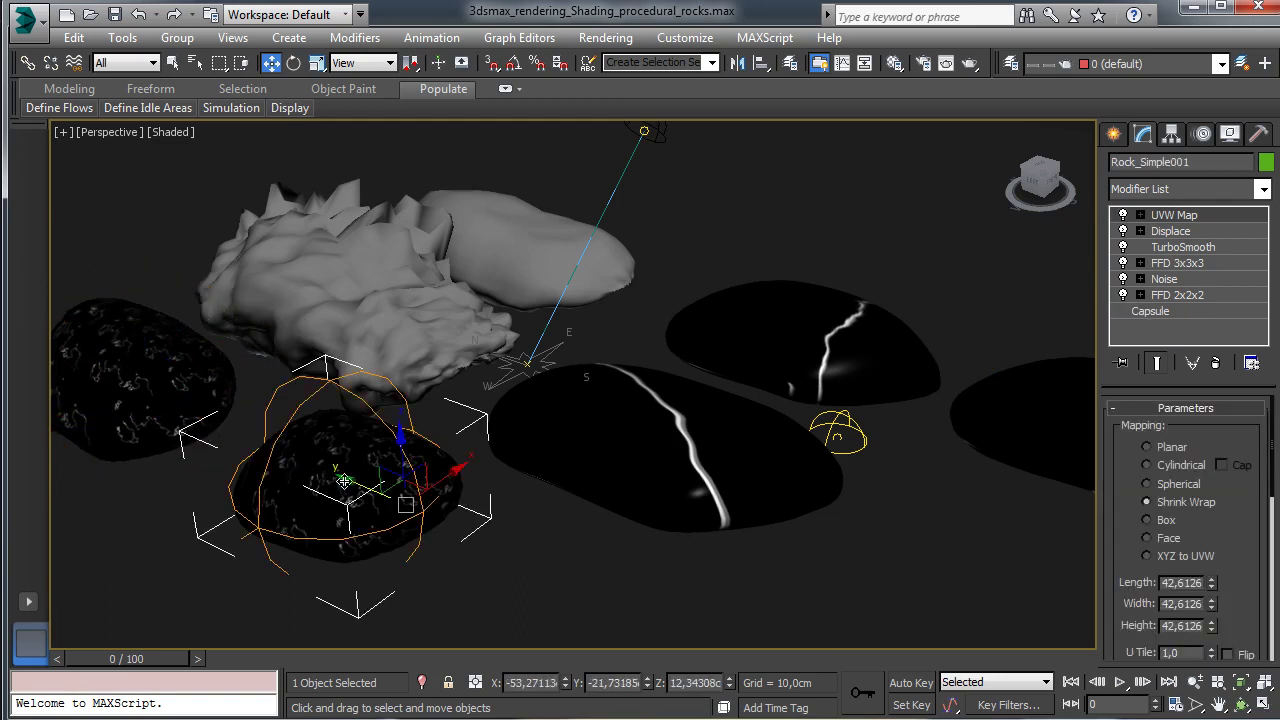
drag(343, 481, 318, 473)
Step: Scale the front veined pebble, Peeble, uniformly down to about 56 percent
click(1058, 434)
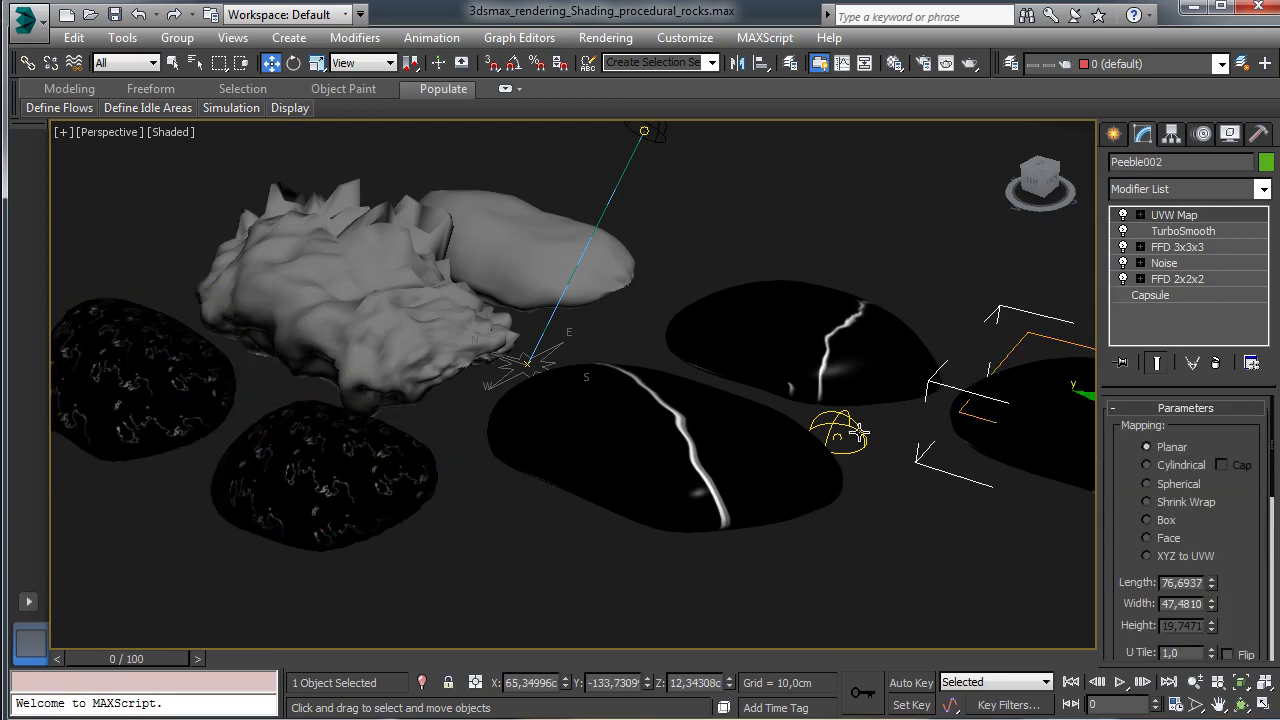
click(690, 455)
click(318, 66)
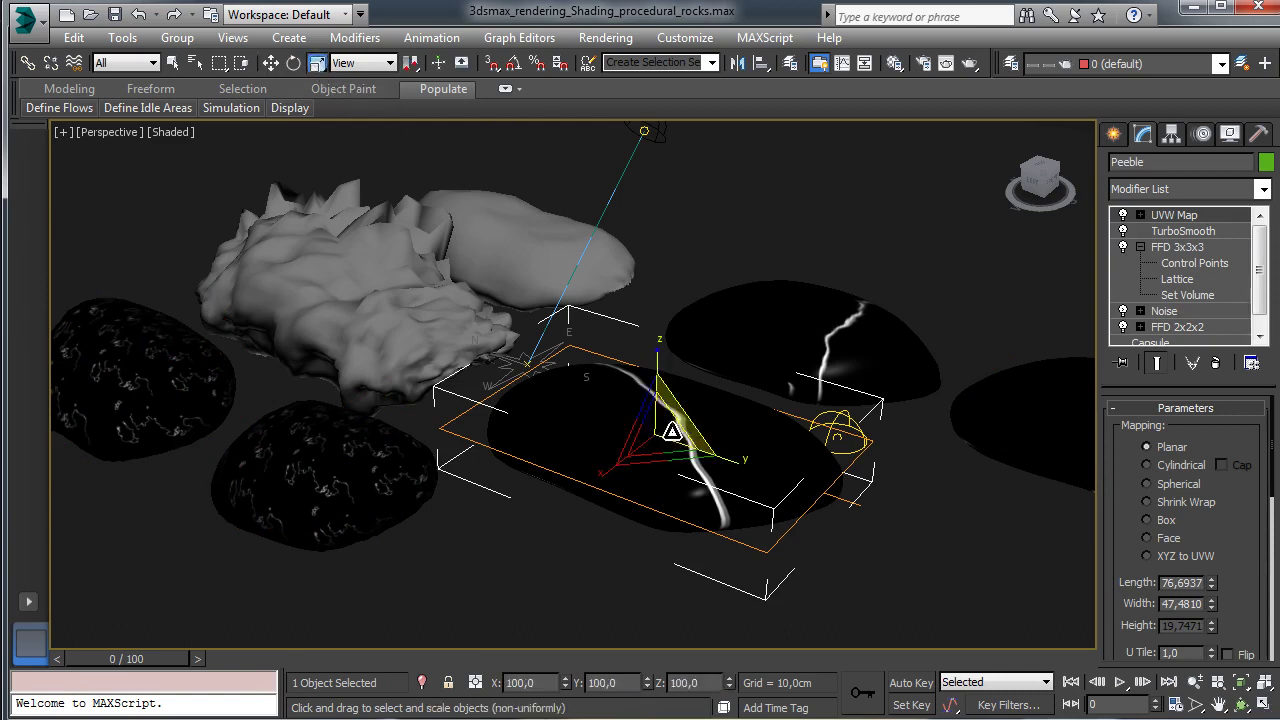
drag(662, 420, 704, 511)
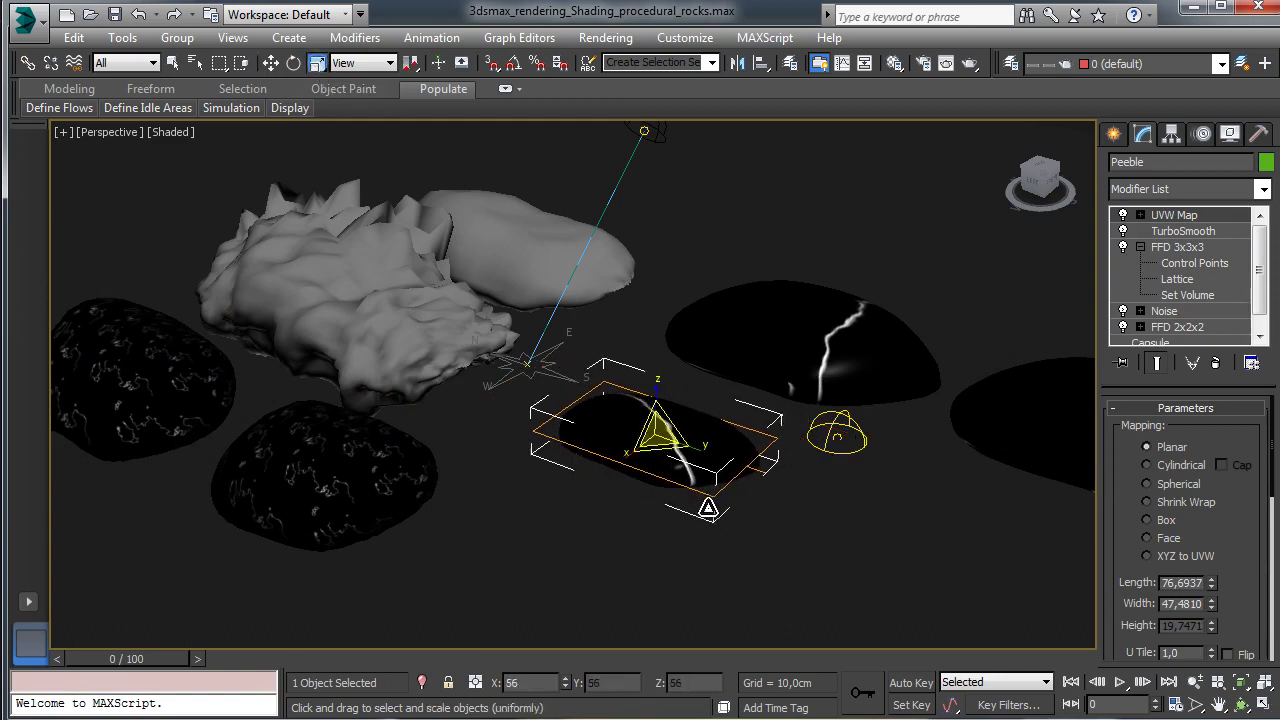
Step: Rotate the small veined pebble about its vertical axis and move it closer to the two Rock 3 rocks
click(294, 63)
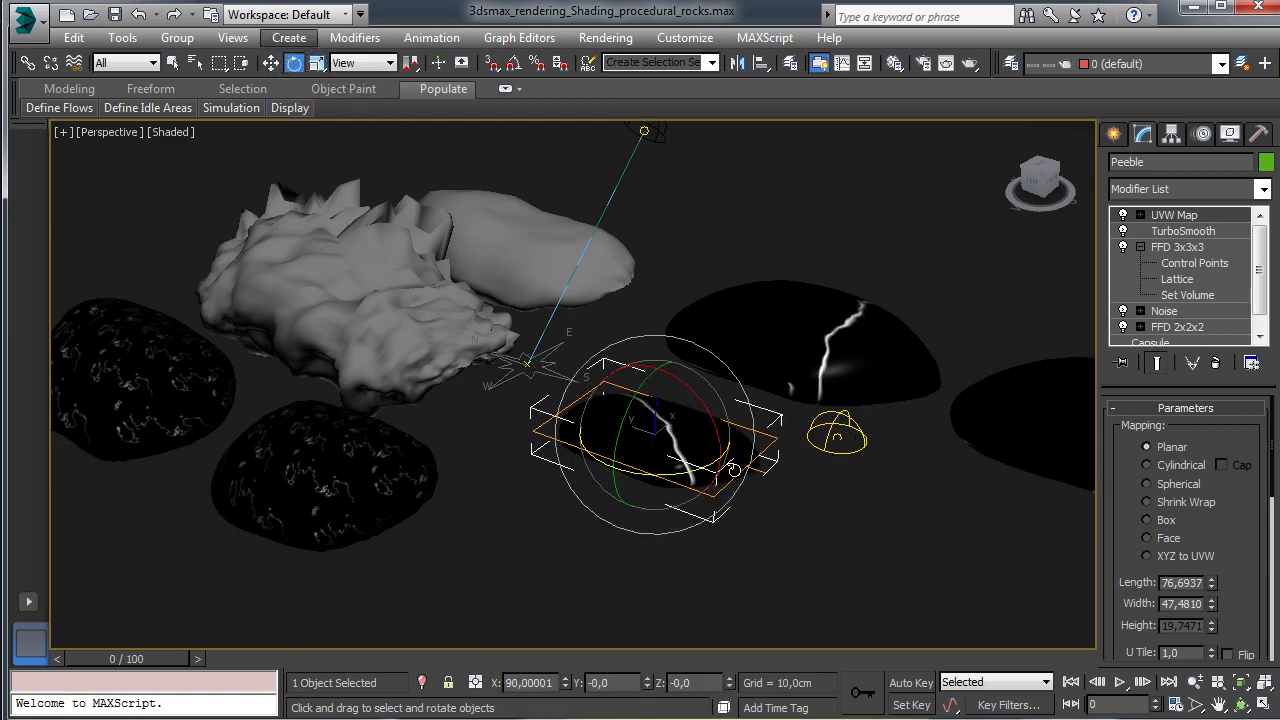
drag(734, 470, 752, 466)
key(w)
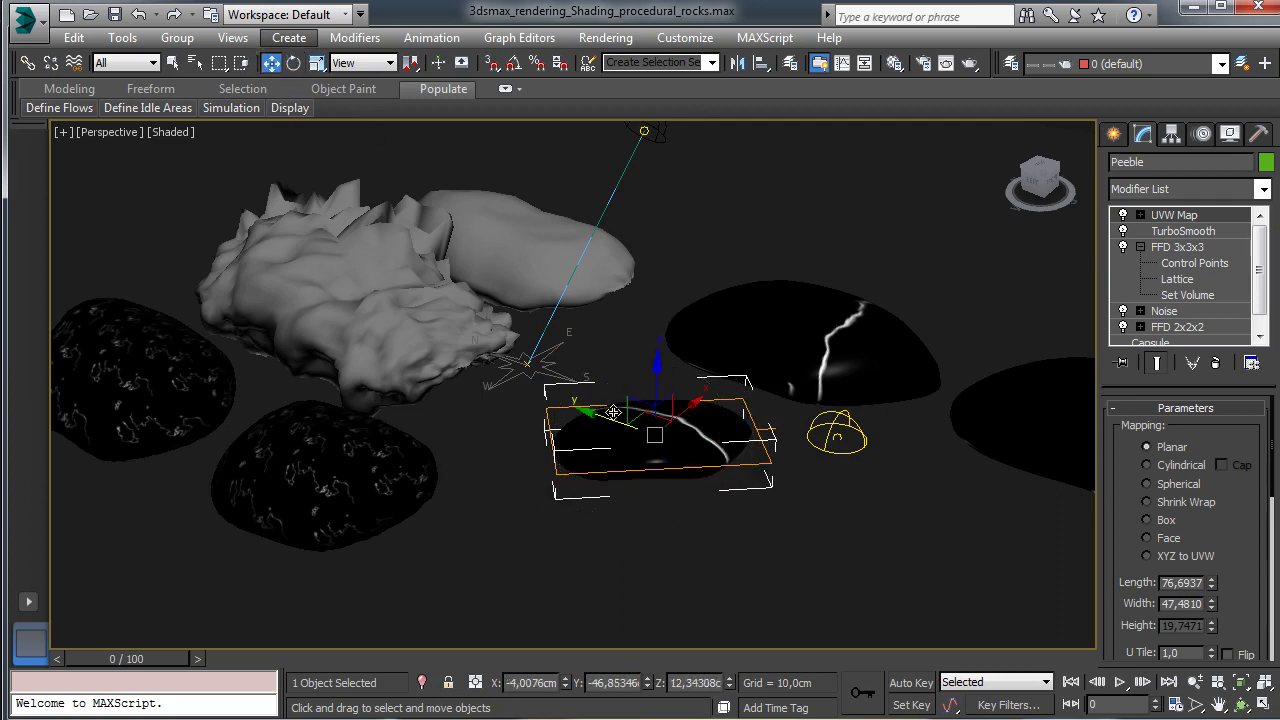
drag(613, 412, 535, 392)
Step: Move the rear veined pebble, Peeble001, slightly along its Y axis toward the group
click(1031, 422)
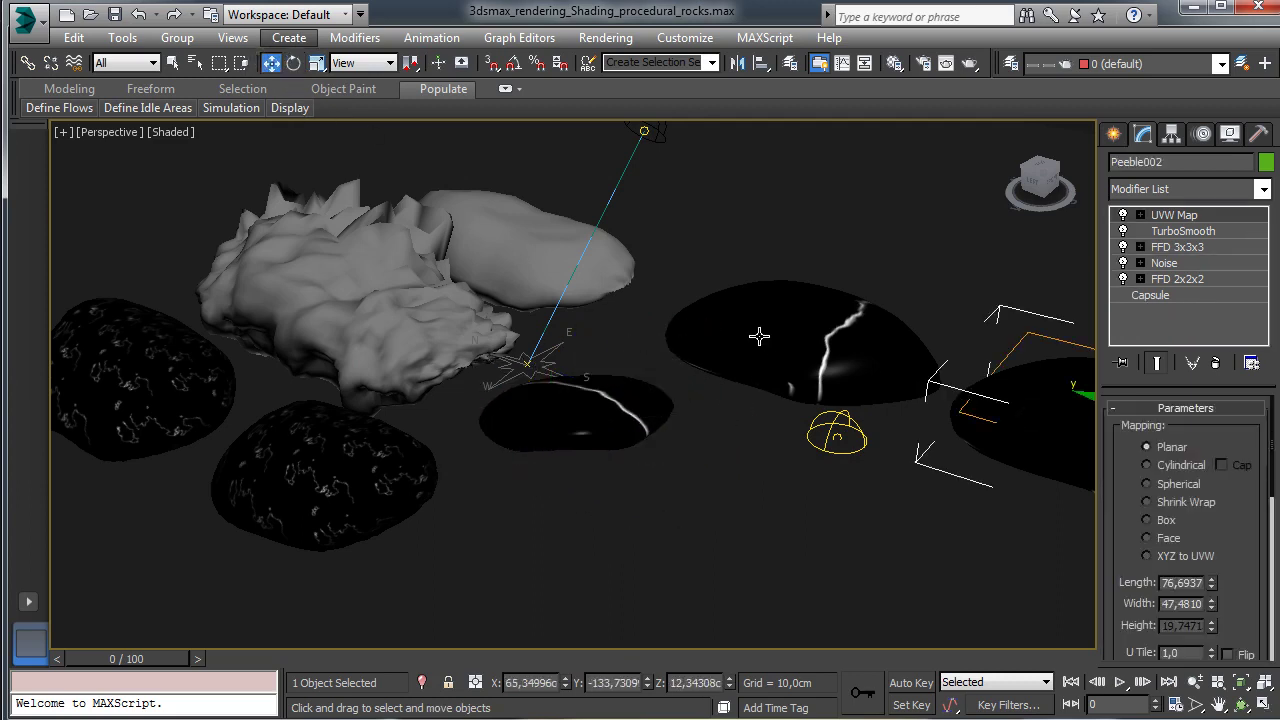
click(767, 340)
drag(793, 313, 755, 303)
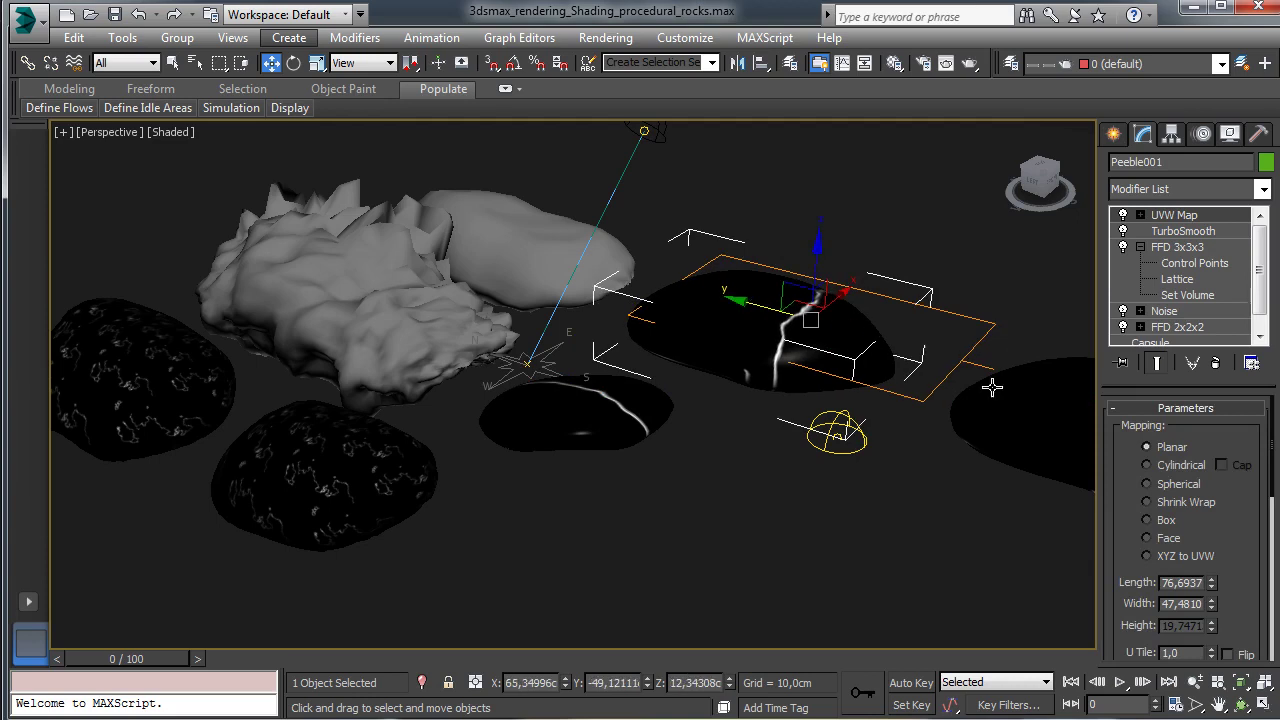
Step: Move Peeble002 in front of Peeble001 and rotate it about its vertical axis so its vein runs toward the viewer
click(1069, 415)
drag(1088, 393, 743, 490)
click(294, 62)
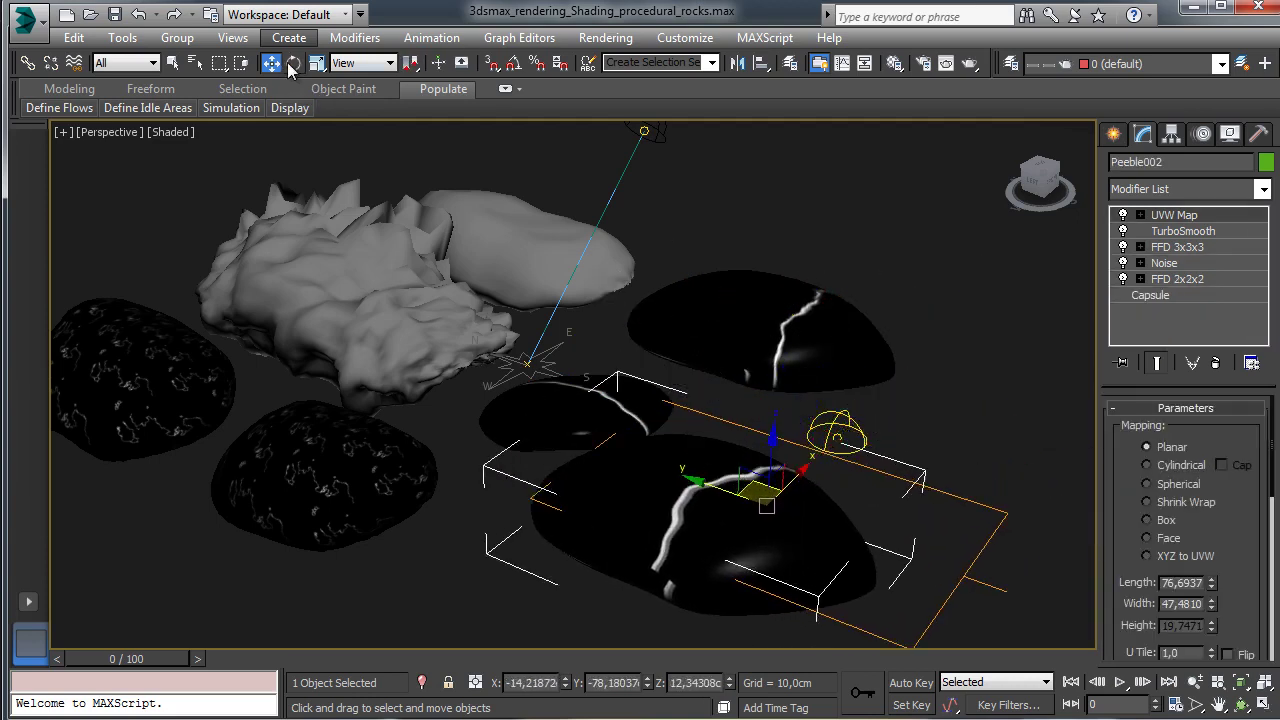
drag(760, 553, 630, 558)
click(271, 62)
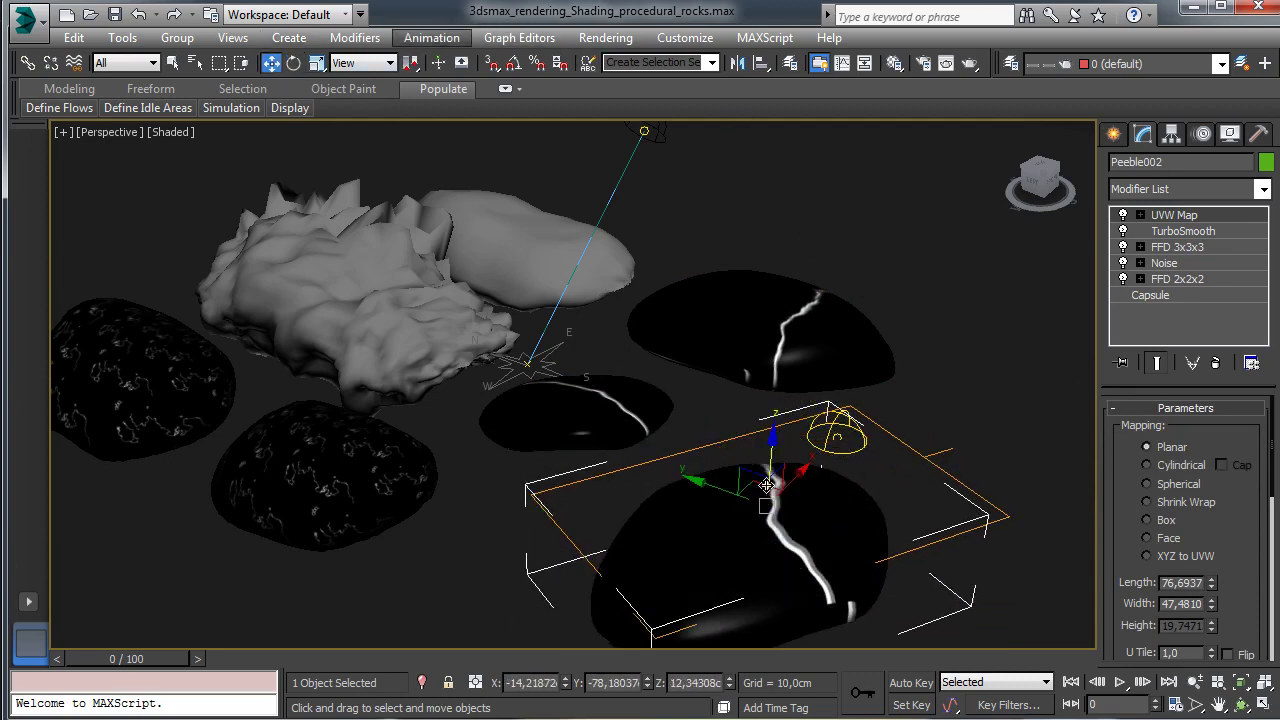
drag(752, 484, 769, 418)
Step: Move Rock_Simple001 in front of the small pebble and Rock_Simple beside it to close up the group
click(379, 461)
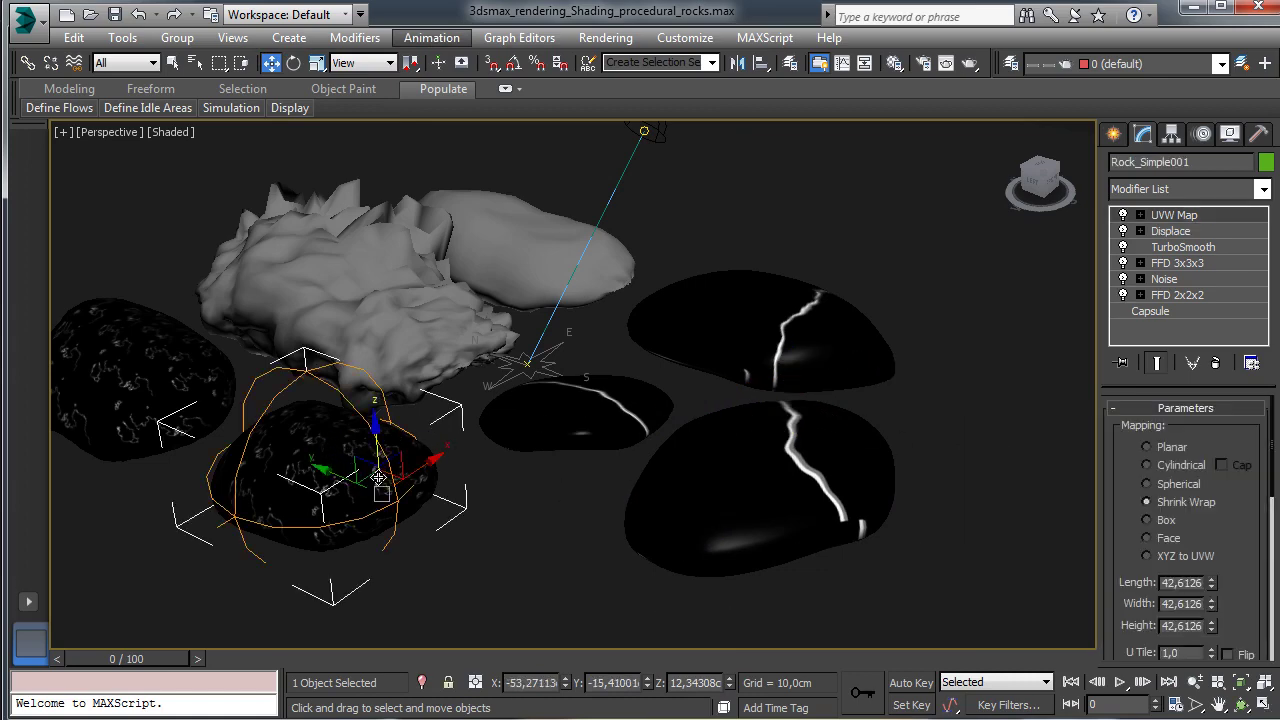
drag(366, 480, 535, 528)
click(199, 391)
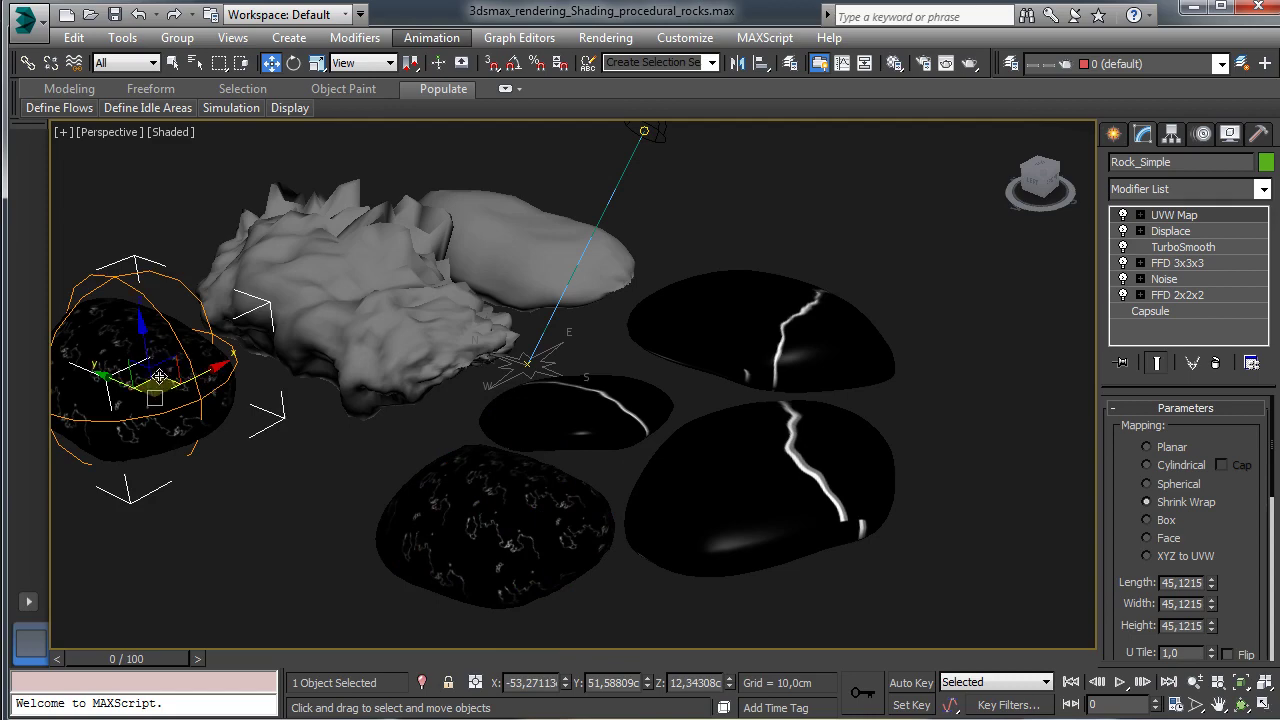
drag(163, 384, 296, 440)
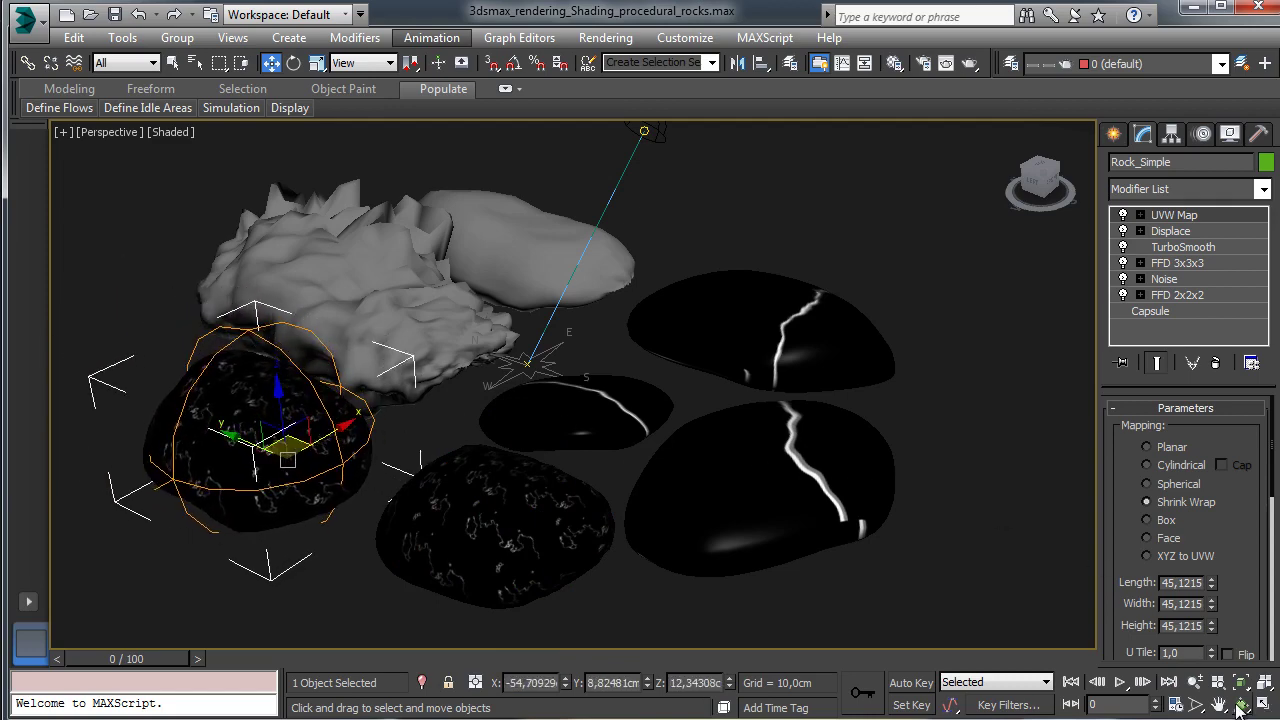
Step: Show safe frames in the Perspective view and frame the rock group closely for rendering
click(116, 139)
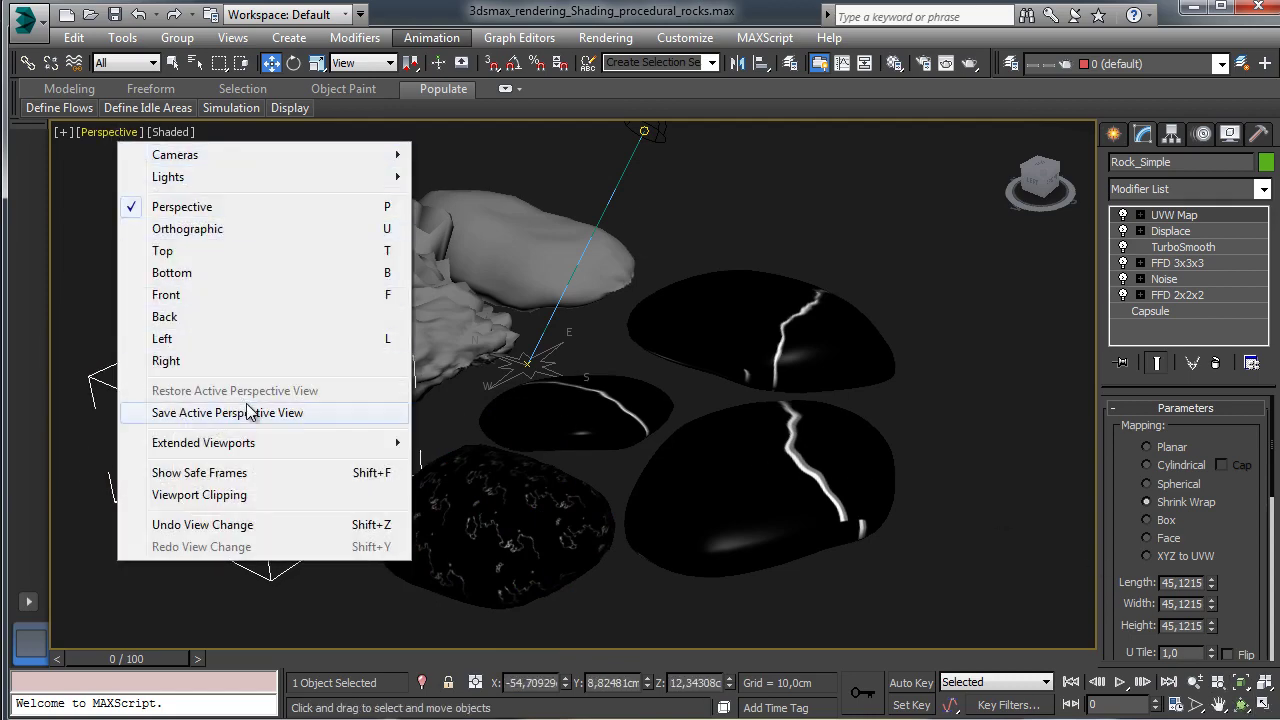
click(262, 473)
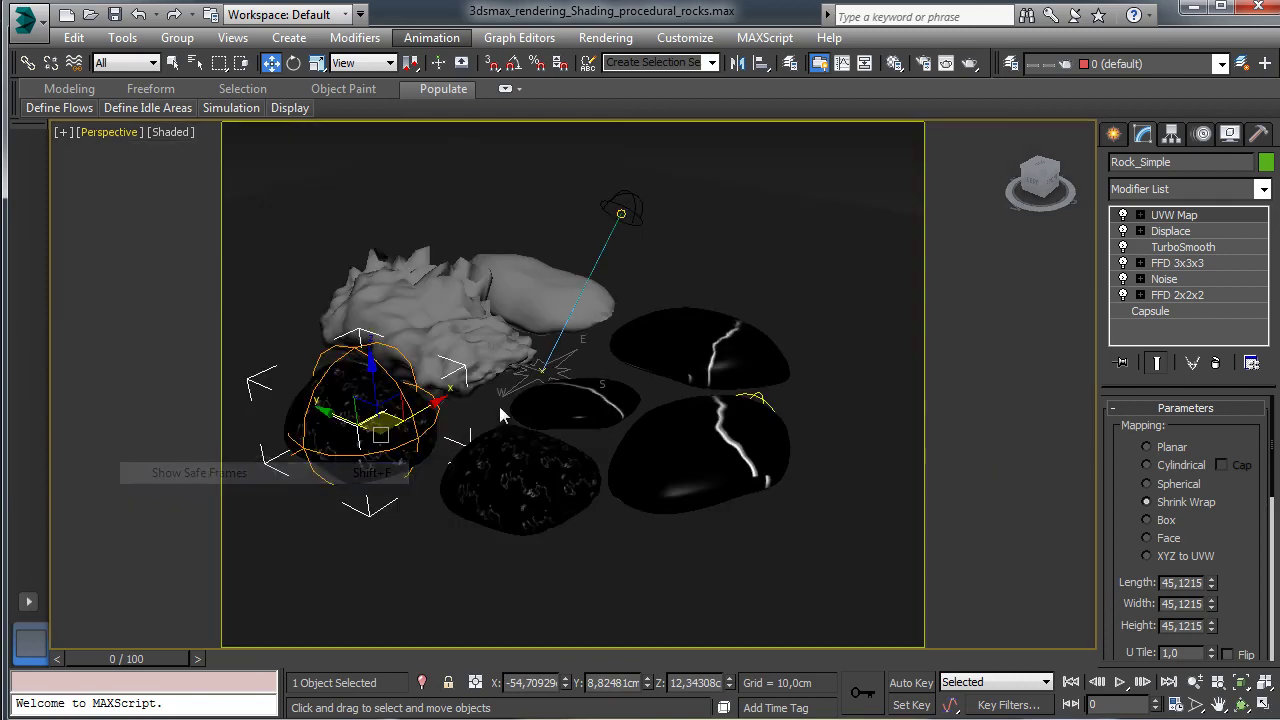
click(1195, 682)
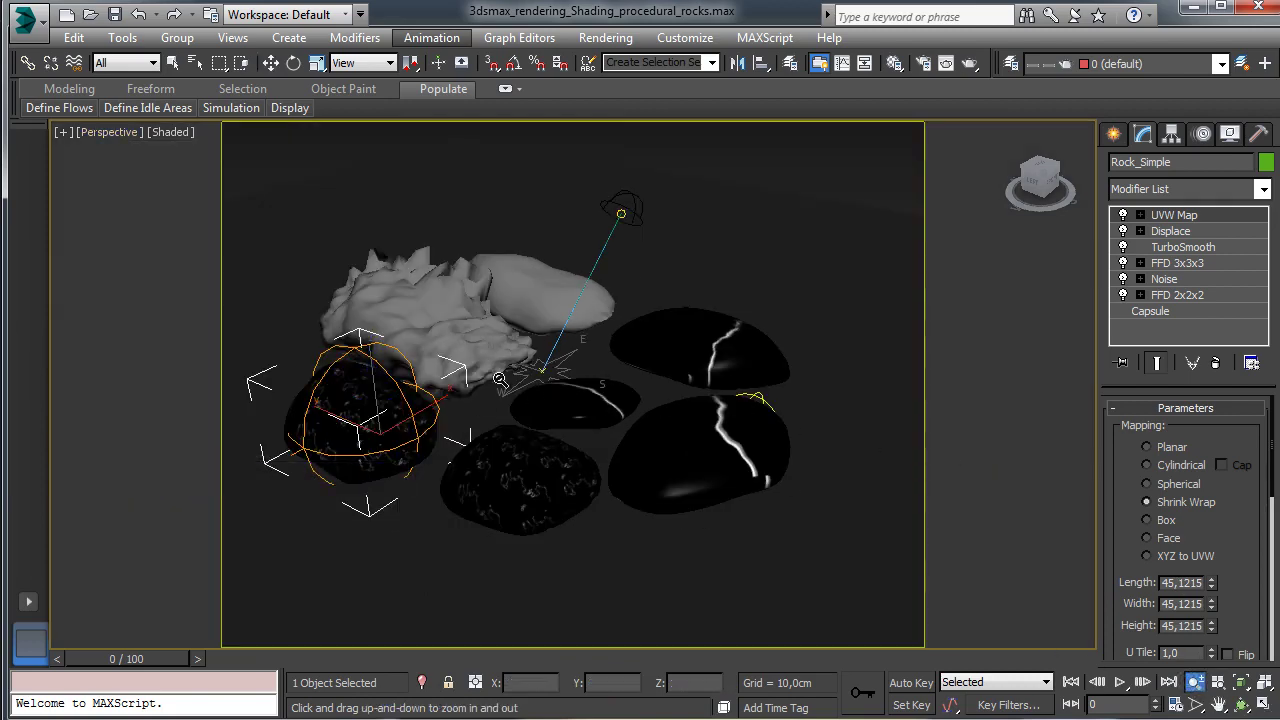
drag(500, 382, 483, 339)
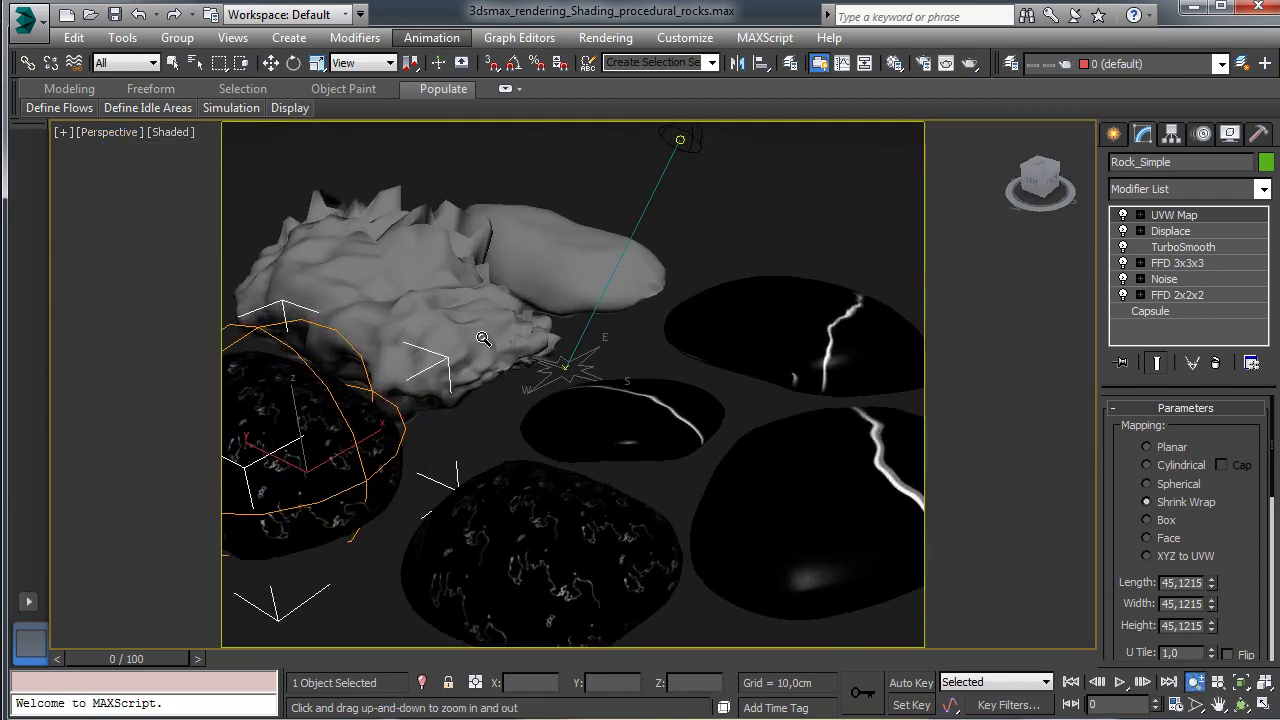
click(1219, 705)
drag(603, 405, 635, 359)
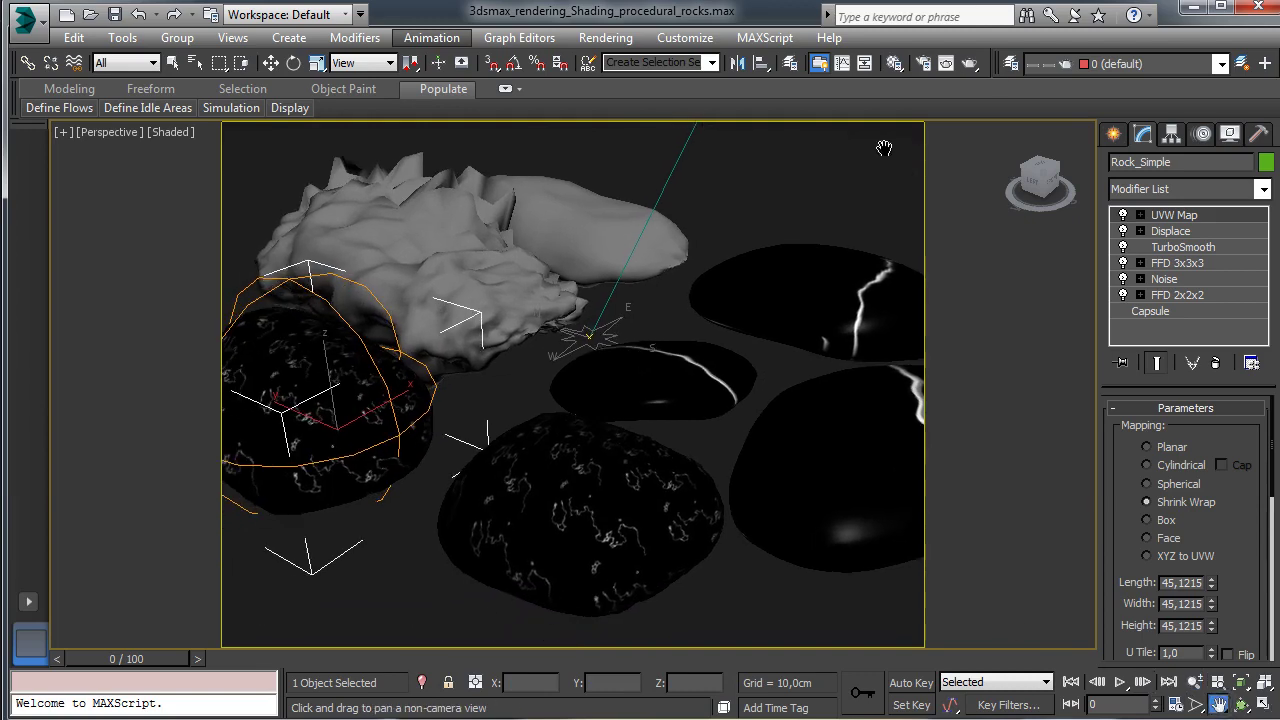
Step: Set the render output size to the HDTV (video) preset at 1280x720 and close the render settings
click(922, 63)
click(845, 63)
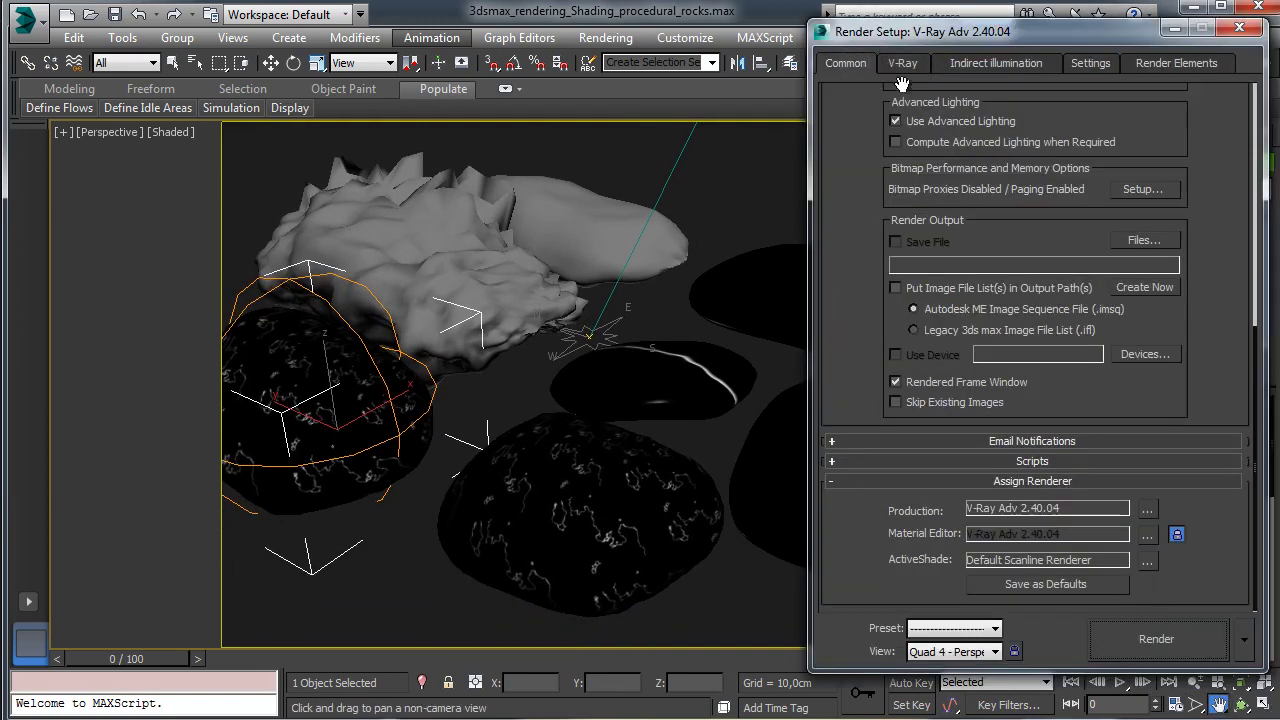
scroll(993, 303, up, 5)
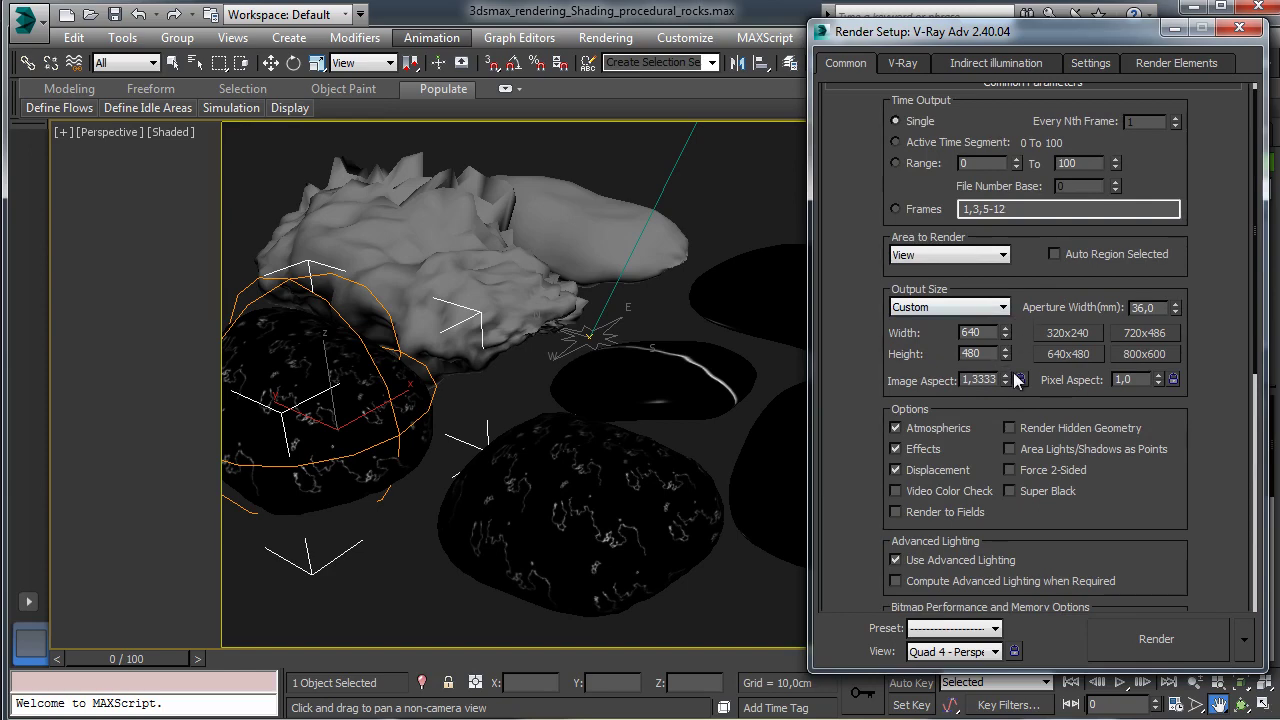
click(975, 307)
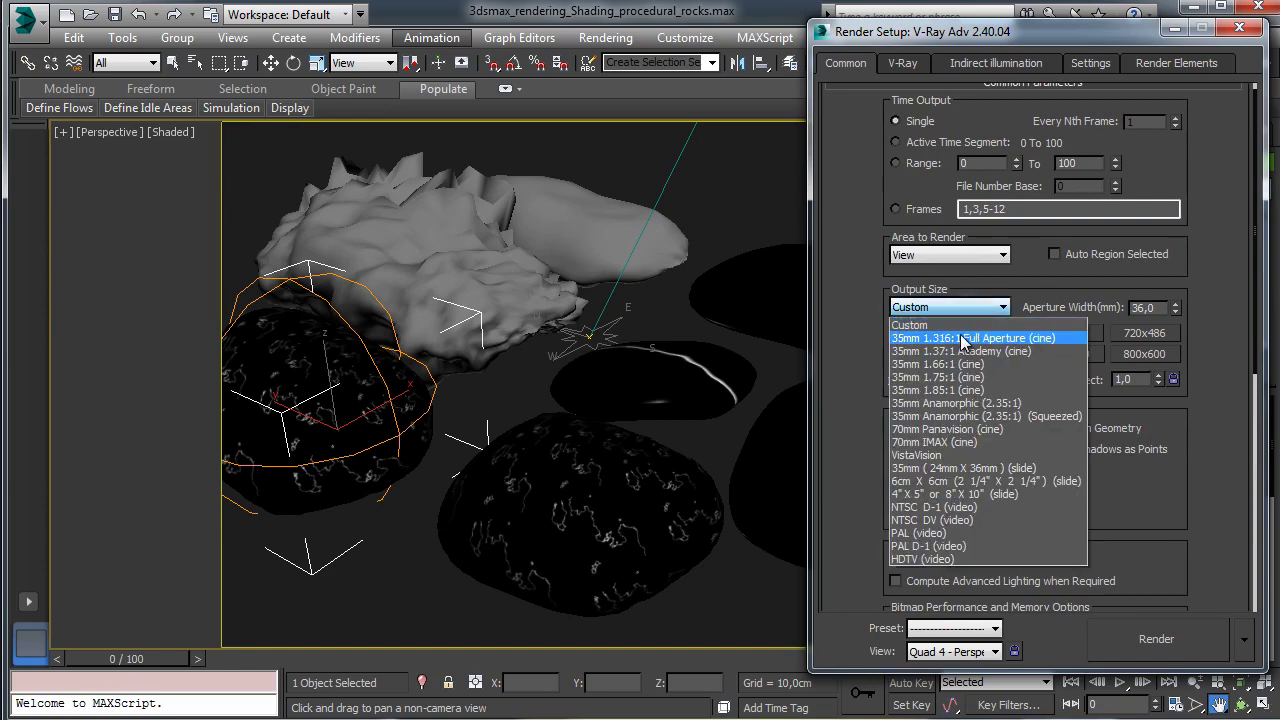
click(957, 556)
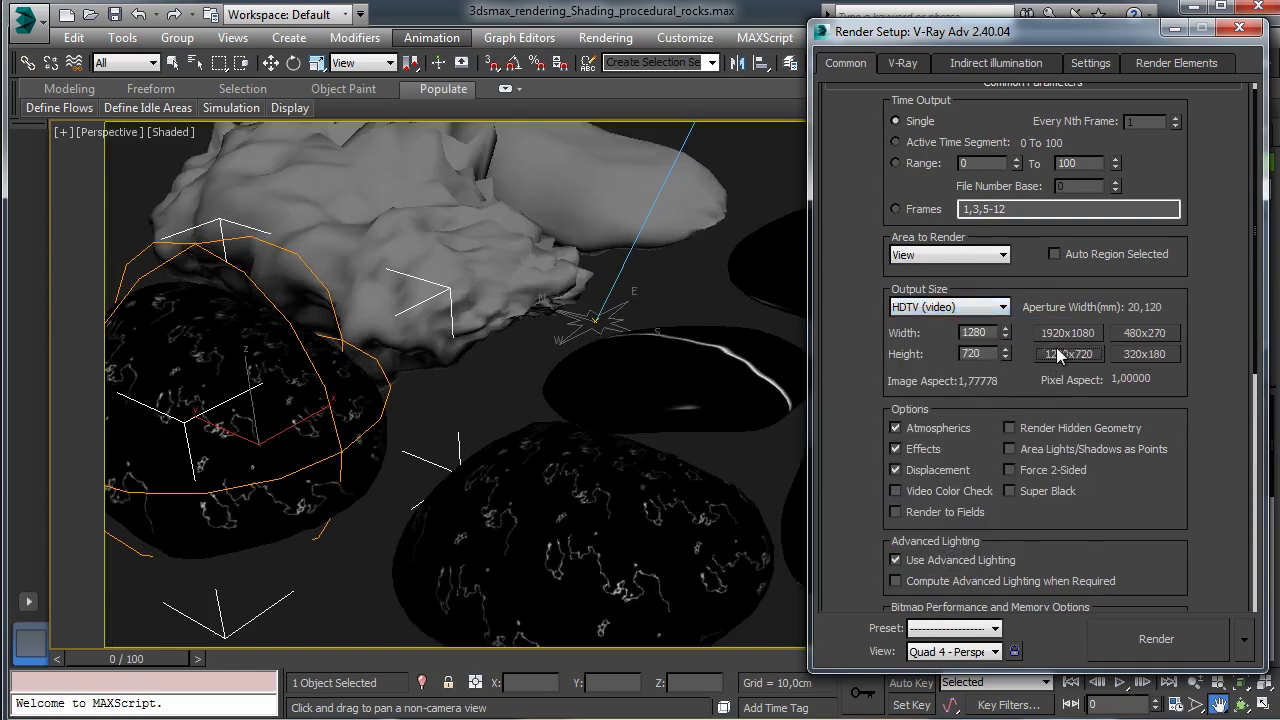
click(1240, 27)
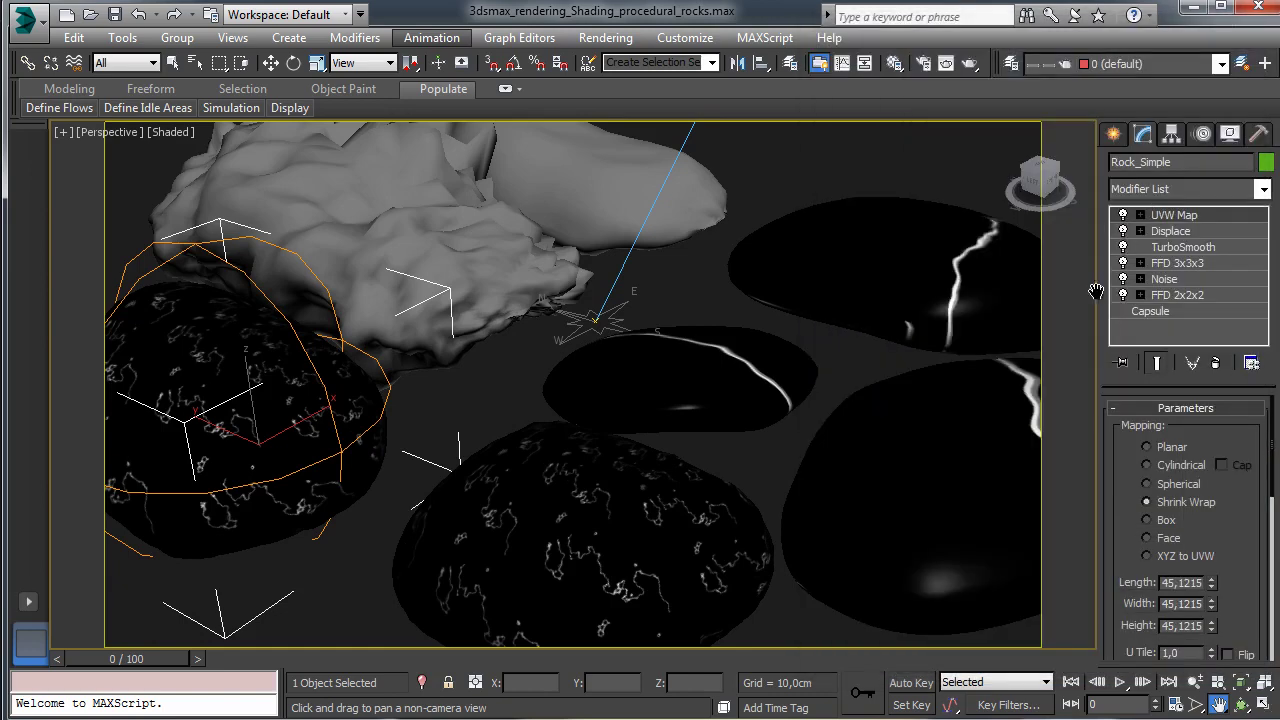
Step: Reframe the Perspective view so the whole rock group fits inside the widescreen safe frame
click(1192, 684)
mouse_move(651, 413)
mouse_down()
mouse_move(640, 436)
mouse_move(636, 416)
mouse_up()
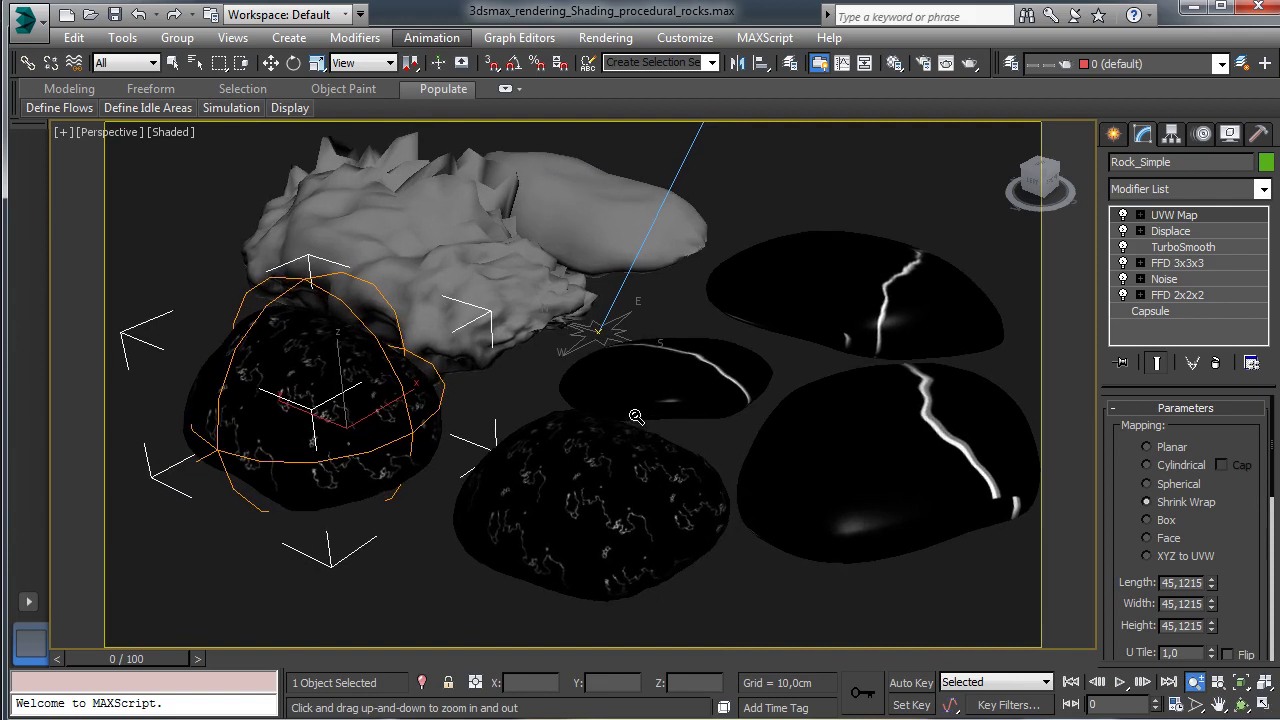
click(1218, 704)
drag(730, 460, 703, 475)
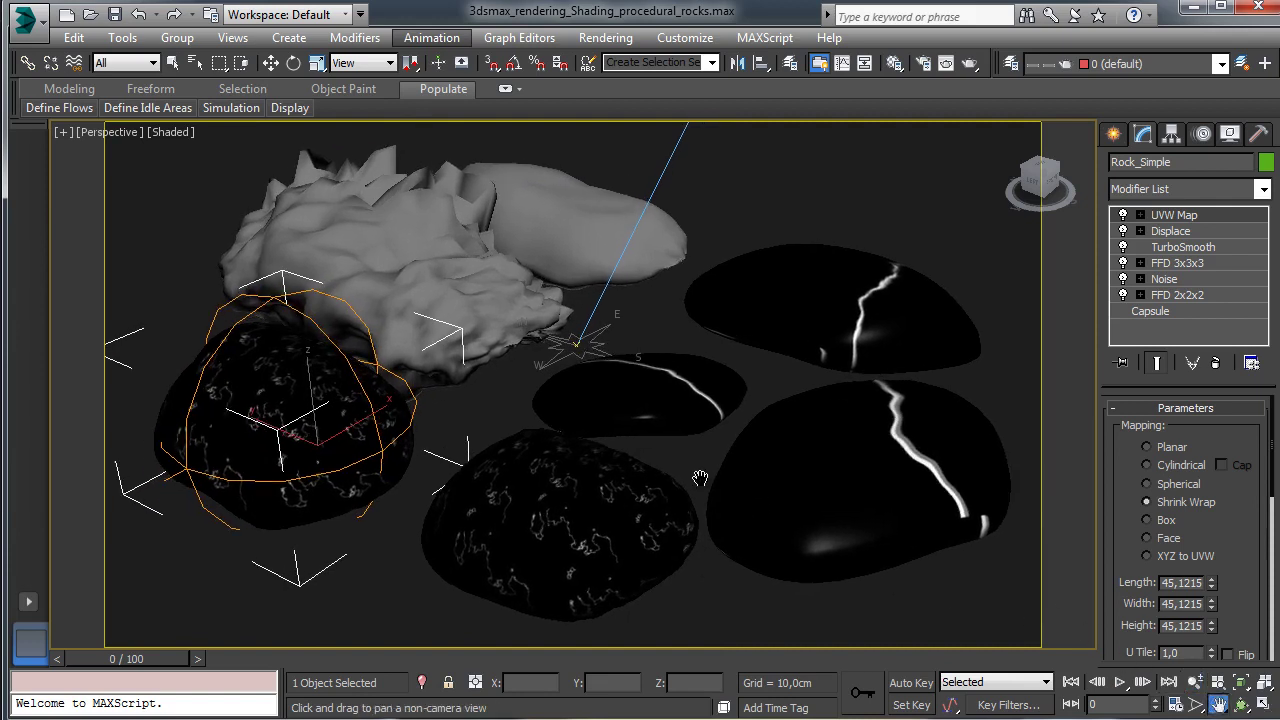
Step: Swap the positions of Rock_Simple and Rock_01, placing Rock_01 in front, and shift Rock_Mineral slightly toward the viewer
click(271, 63)
drag(322, 430, 243, 410)
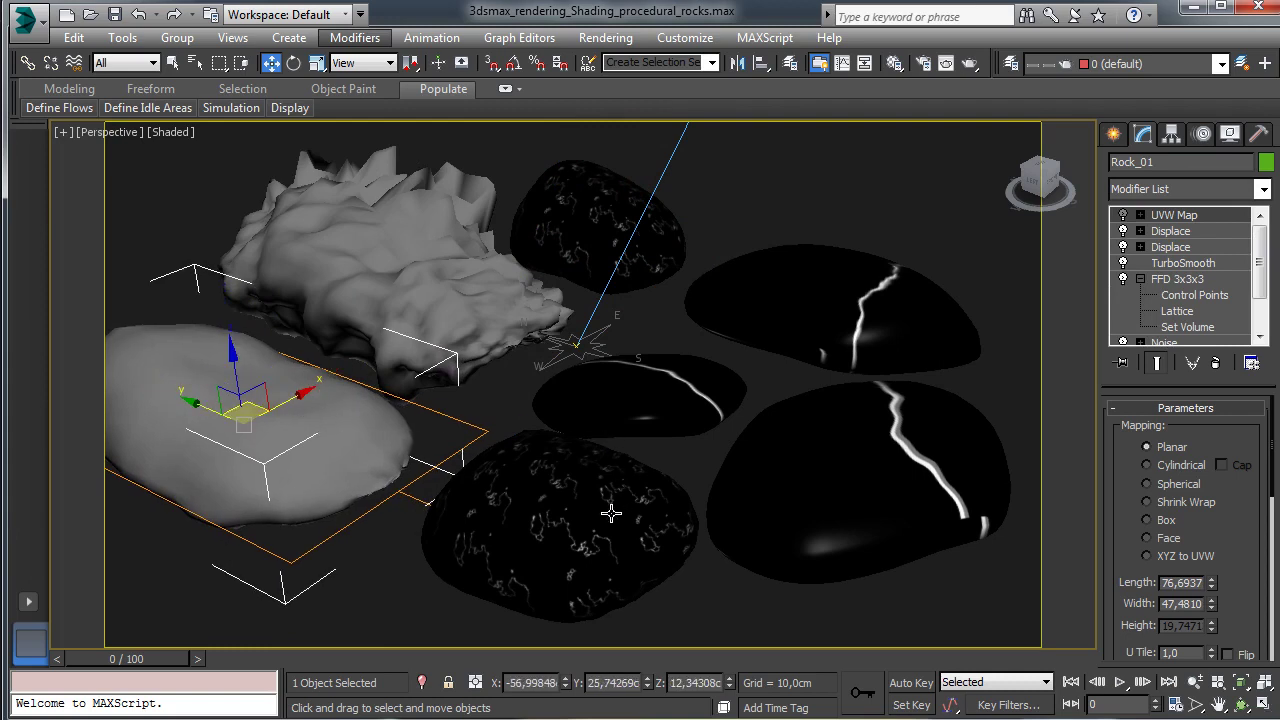
click(424, 314)
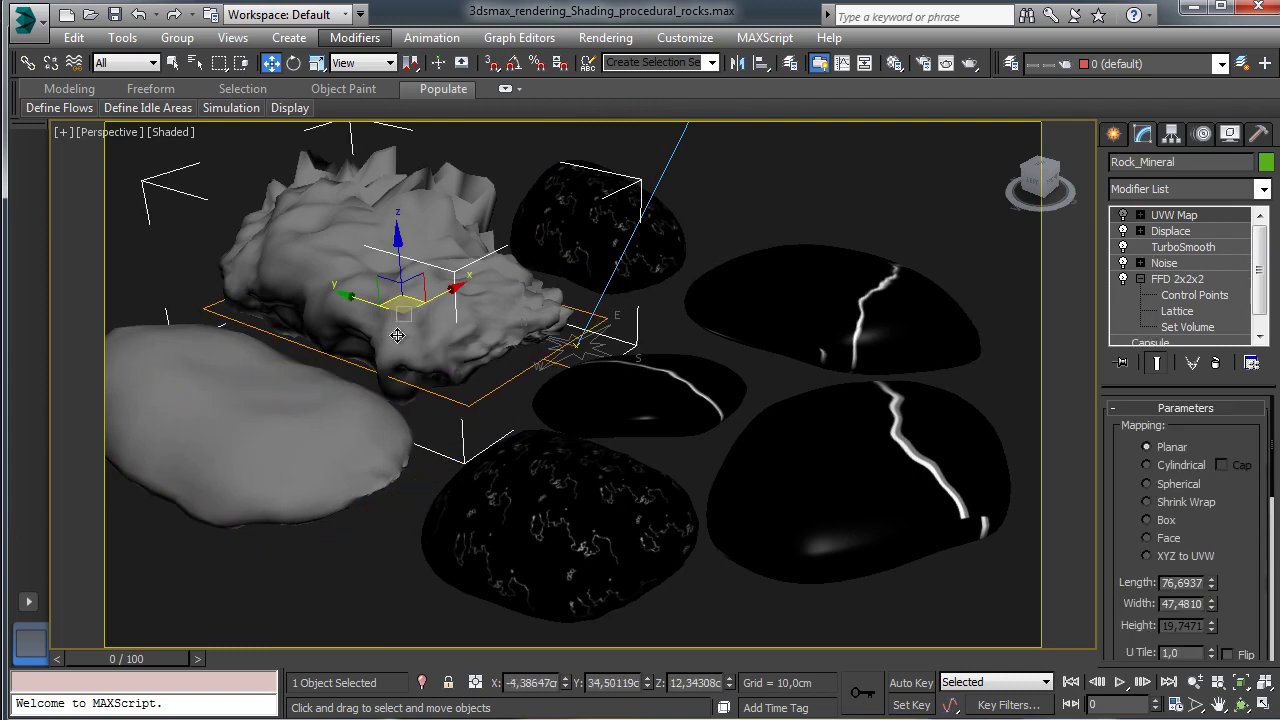
drag(424, 314, 413, 313)
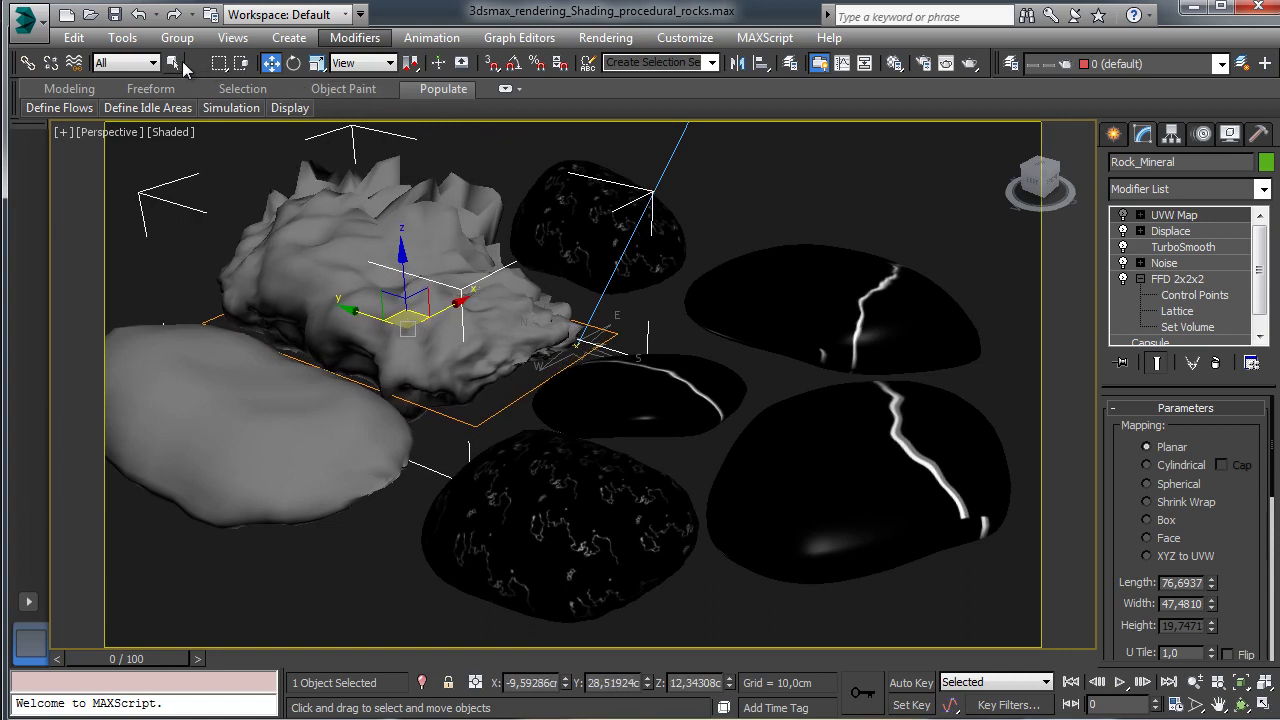
Step: Recentre the rearranged rocks horizontally within the safe frame and save the scene
click(173, 63)
click(1218, 705)
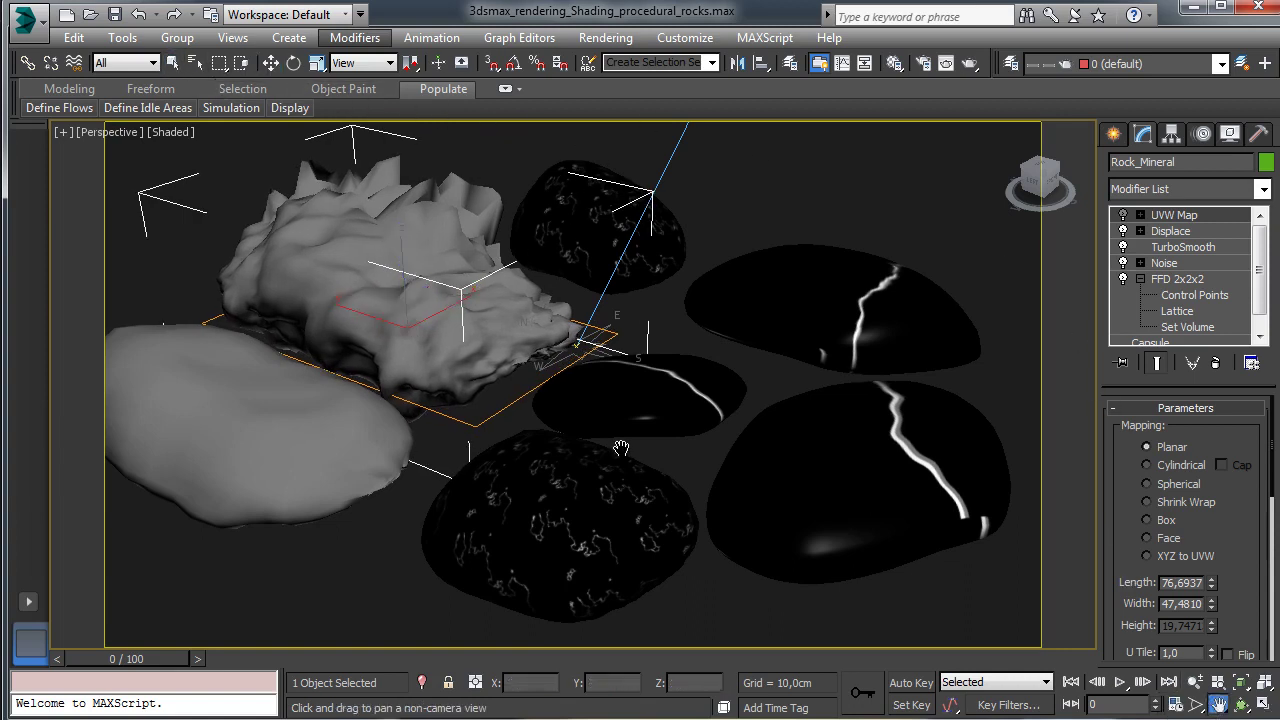
drag(629, 446, 646, 446)
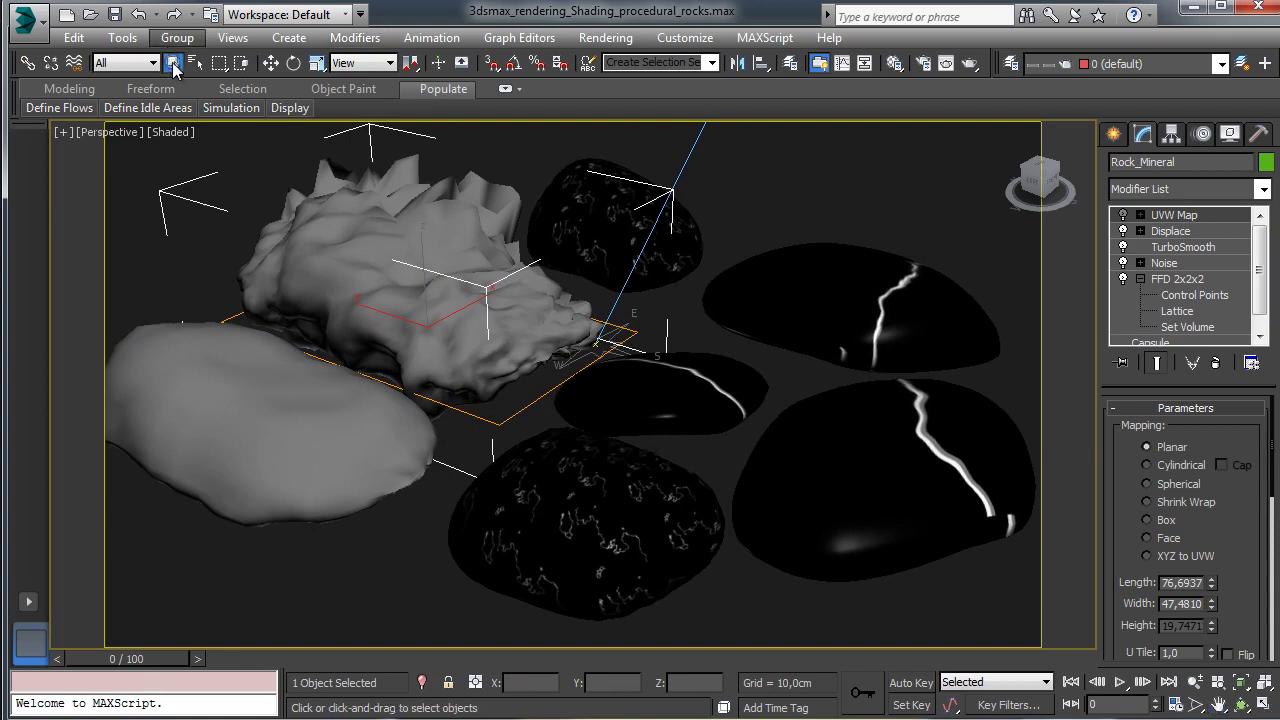
key(ctrl+s)
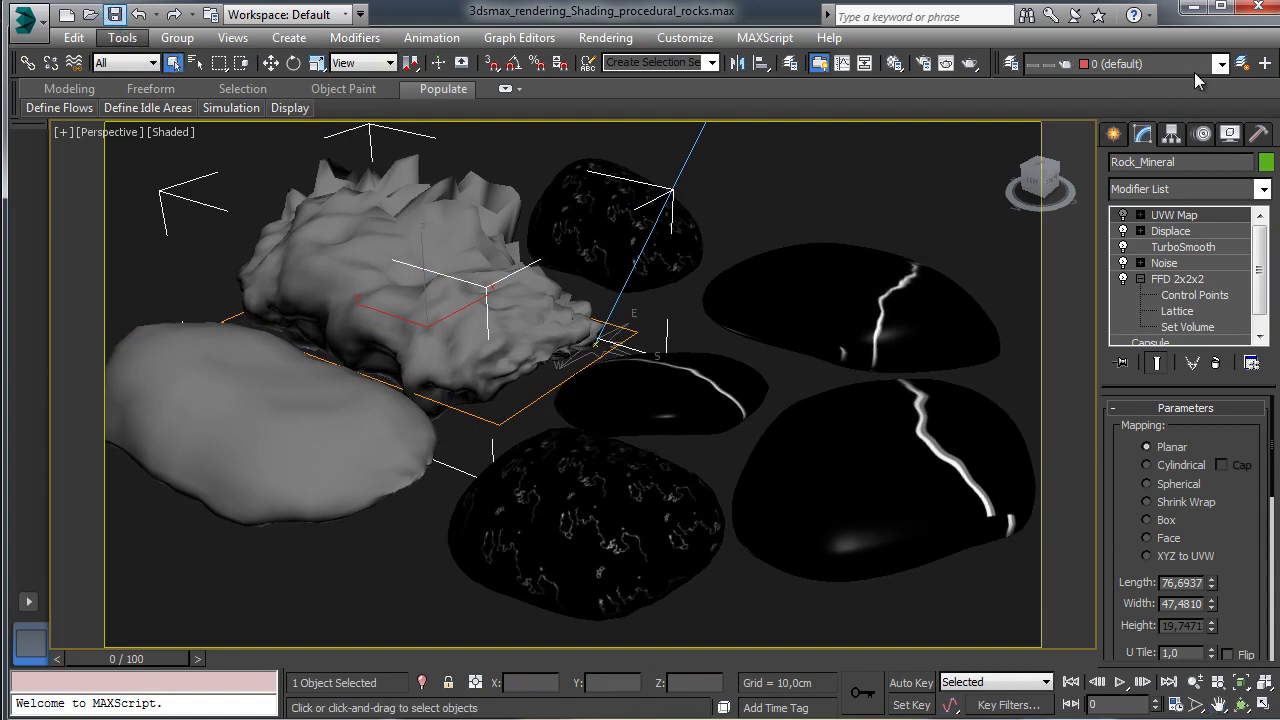
Step: Render the Perspective view of the arranged rocks and examine the upper and lower parts of the finished image
click(922, 63)
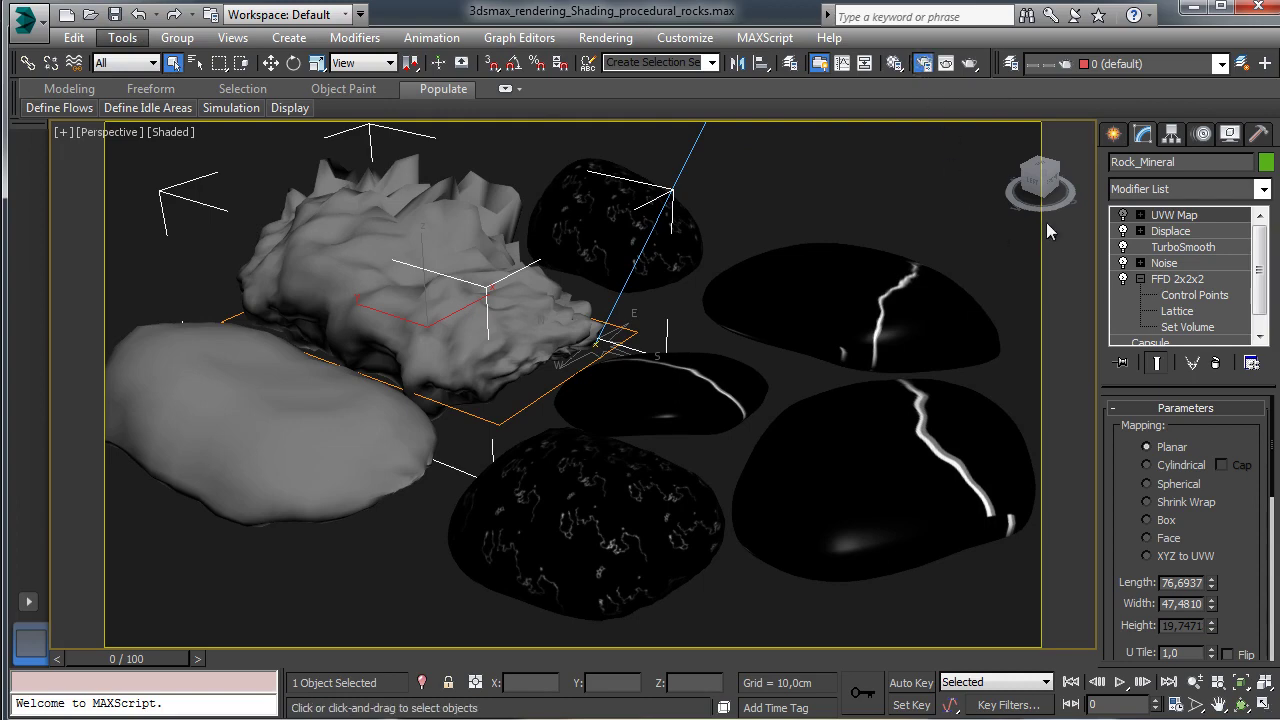
key(F10)
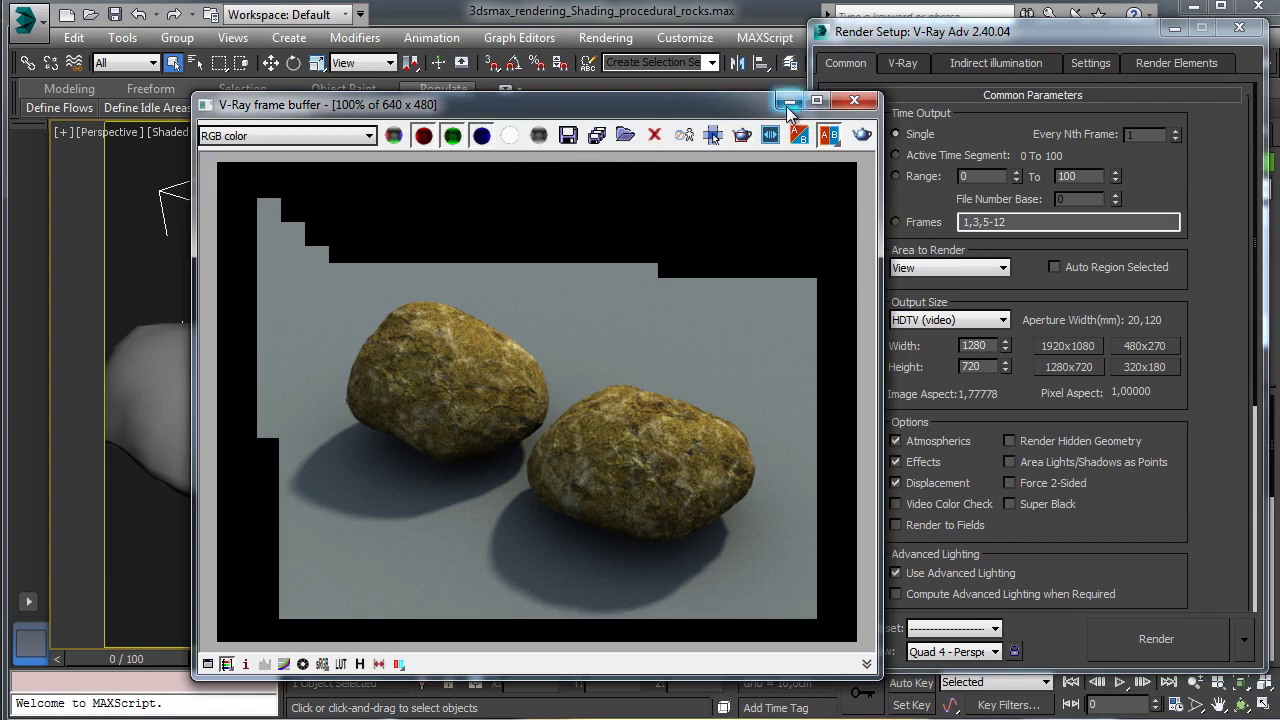
click(787, 103)
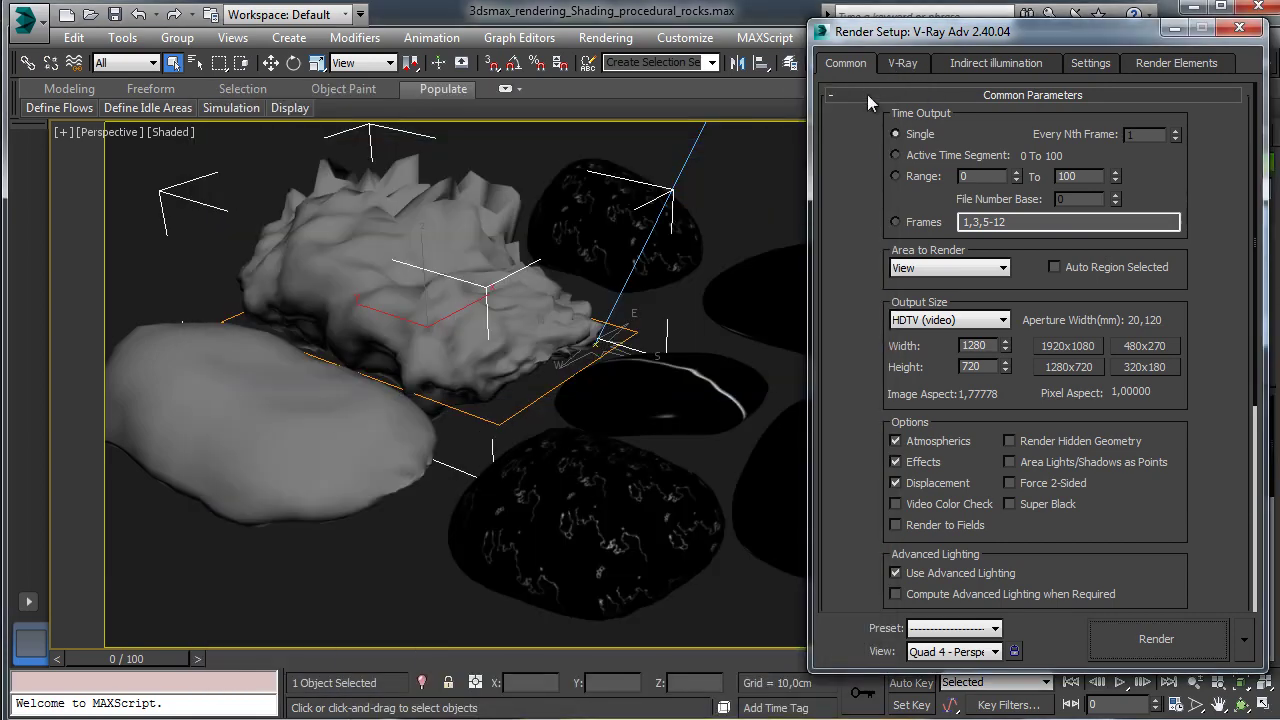
click(1123, 645)
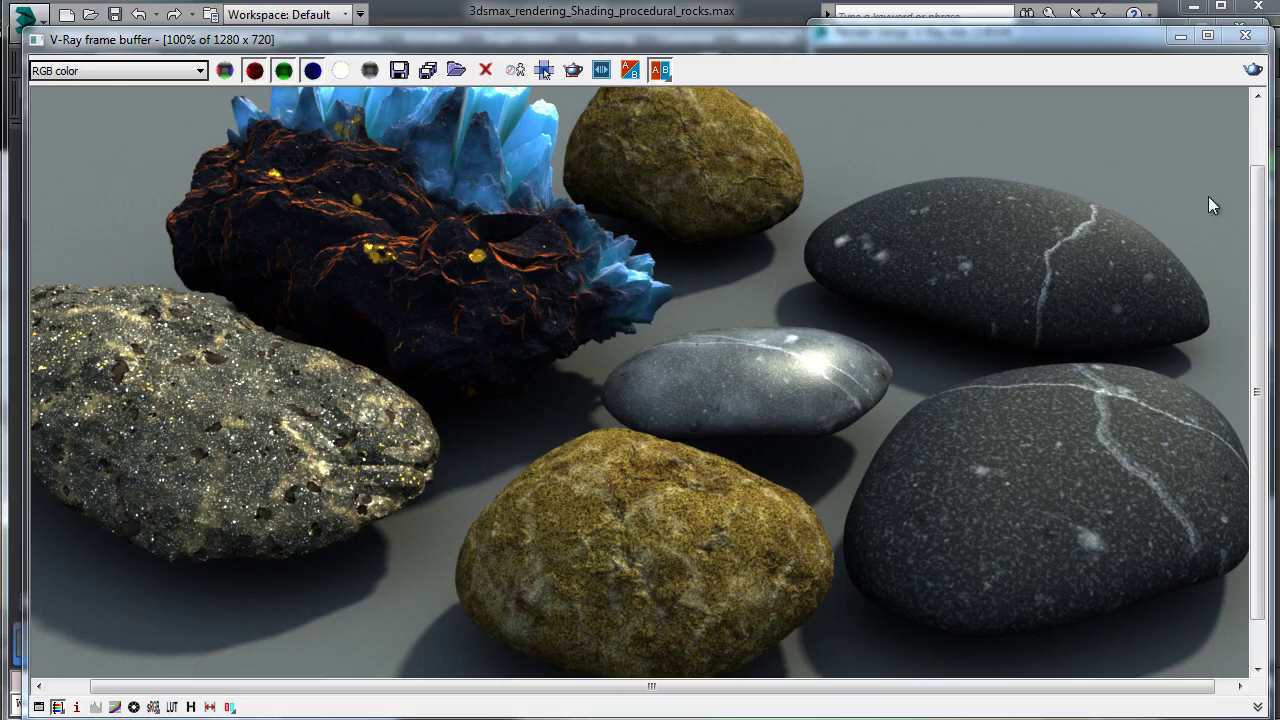
mouse_move(1256, 335)
mouse_down()
mouse_move(1265, 380)
mouse_move(1266, 345)
mouse_up()
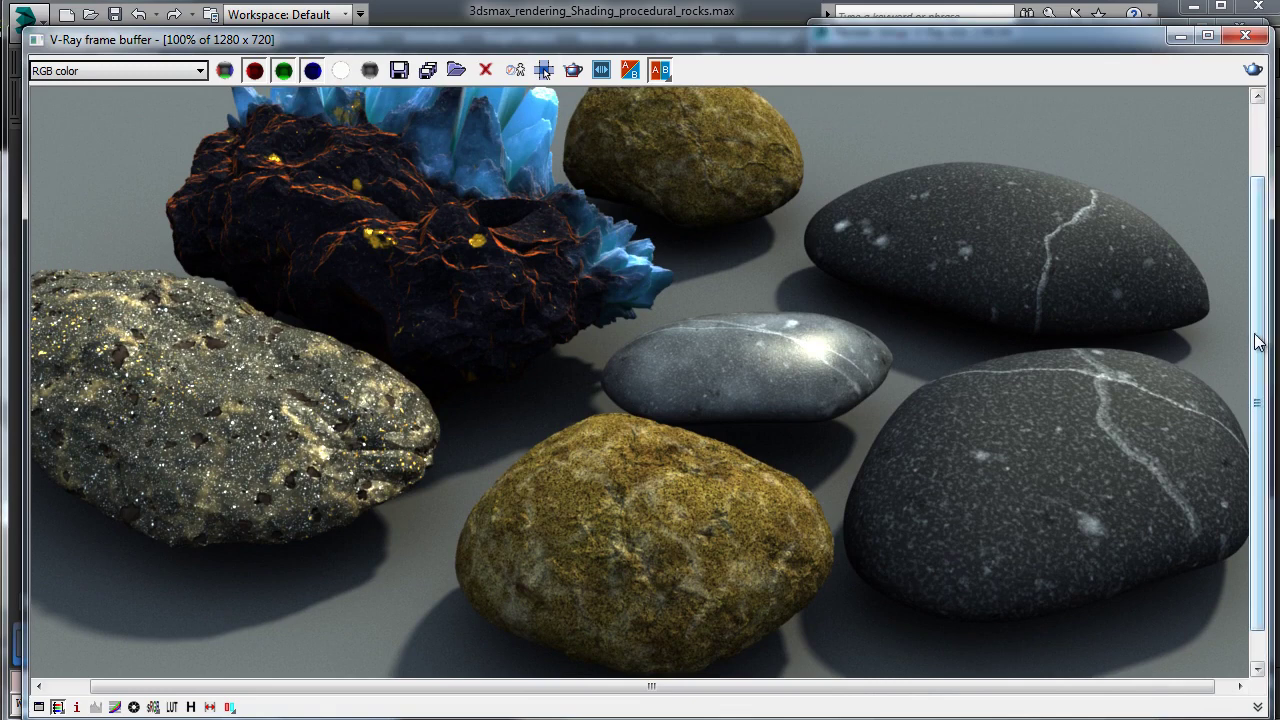
drag(1258, 342, 1266, 316)
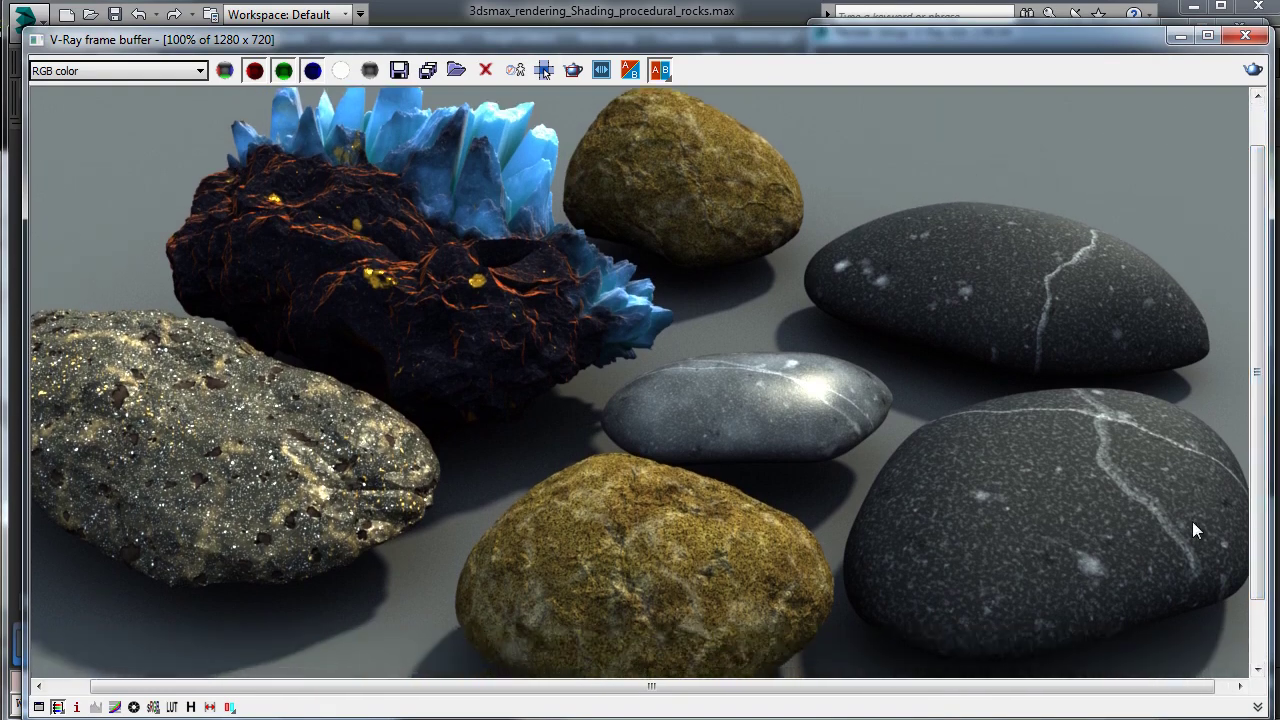